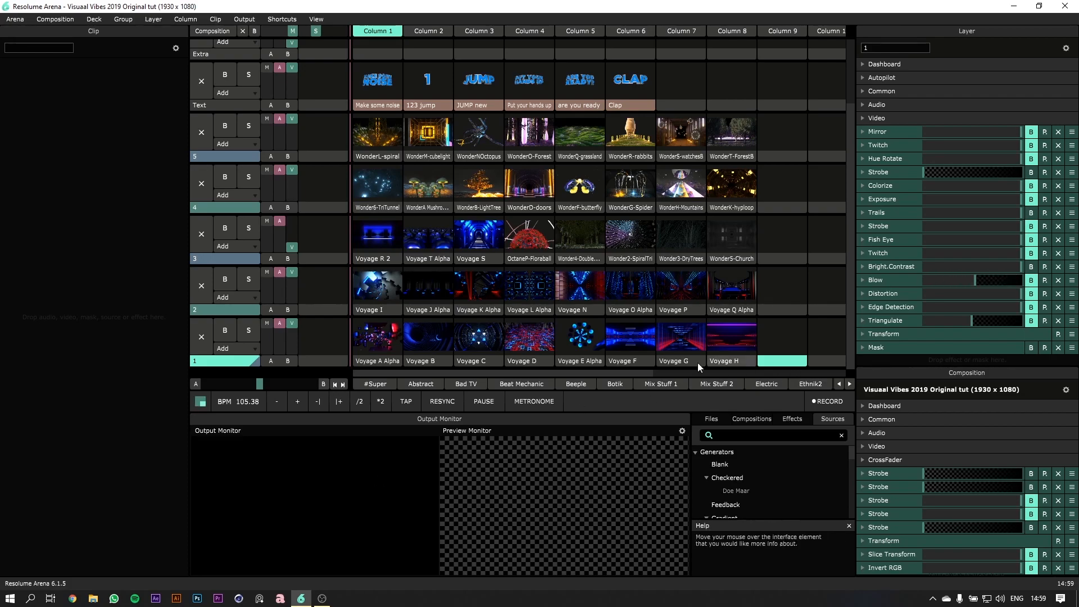
# Switch to the layout preset with all property panels in a row beneath the clip grid, and enlarge the grid slightly.
pyautogui.click(319, 19)
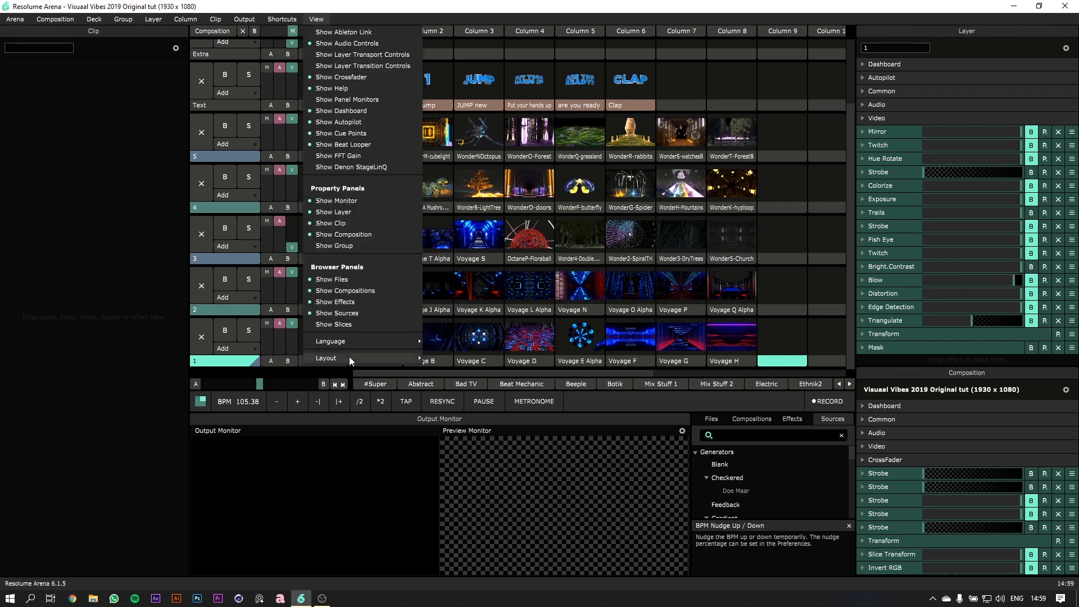
pyautogui.moveTo(349, 357)
pyautogui.click(471, 270)
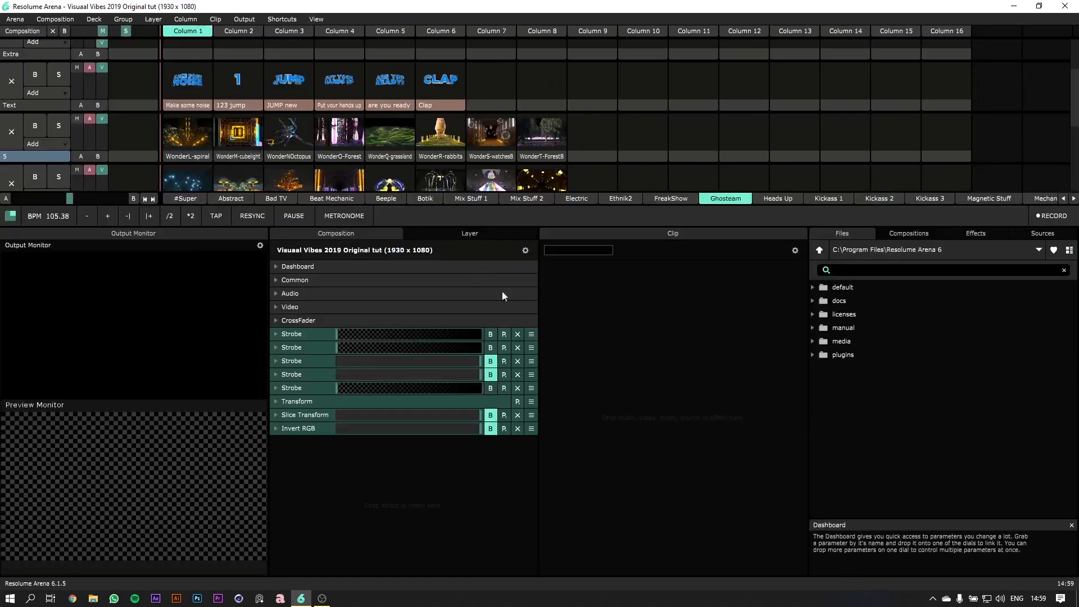
pyautogui.moveTo(672, 206); pyautogui.dragTo(673, 232)
# Look through the clip layers from 1 up to Strobes in this layout, and restore the previous interface layout.
pyautogui.scroll(-2, 513, 153)
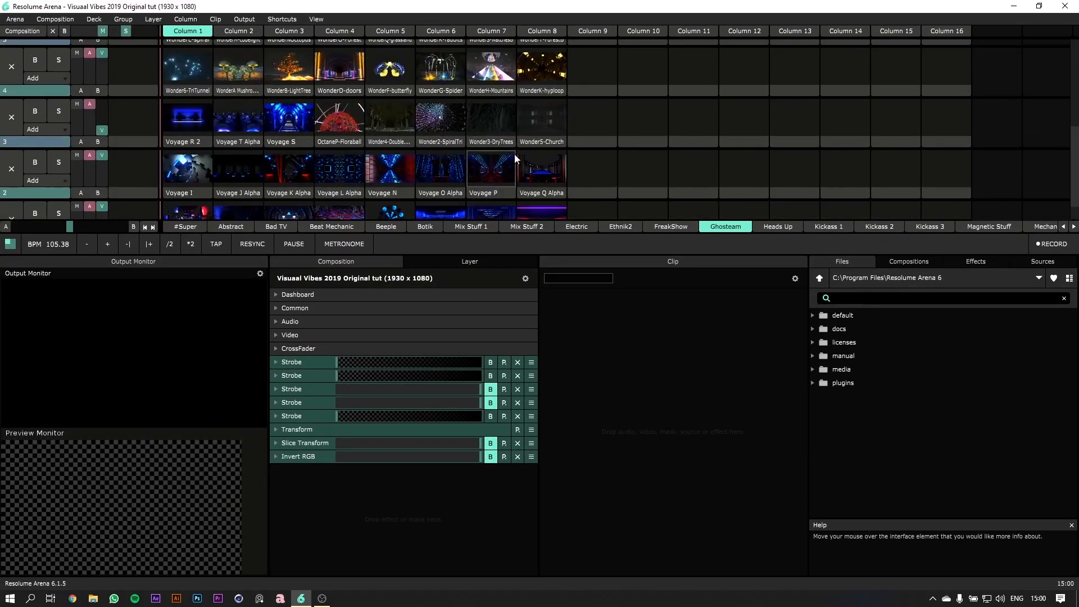
pyautogui.scroll(-1, 528, 158)
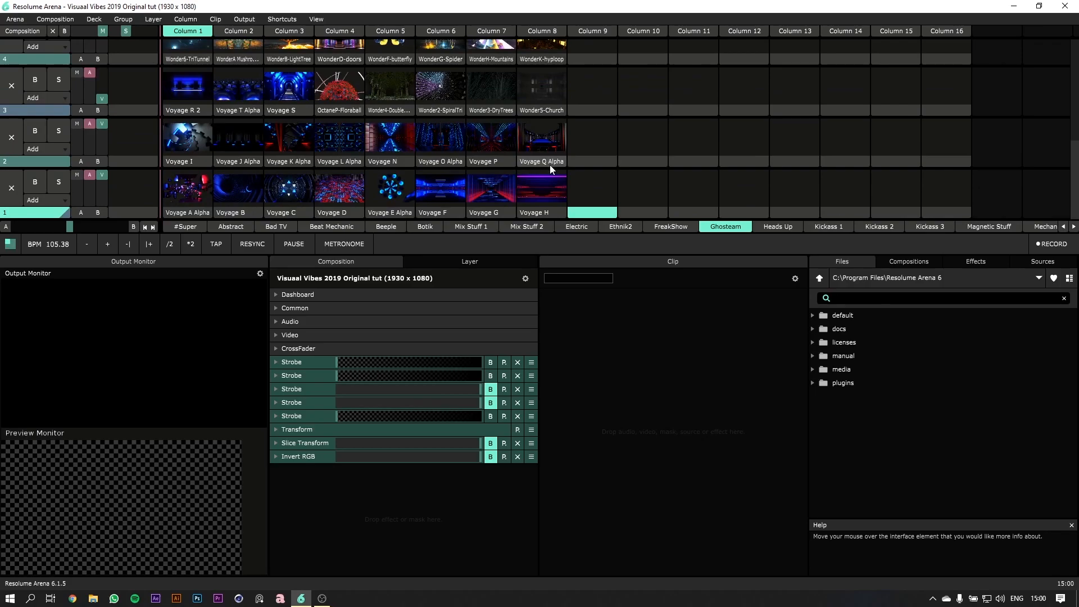
pyautogui.scroll(5, 551, 168)
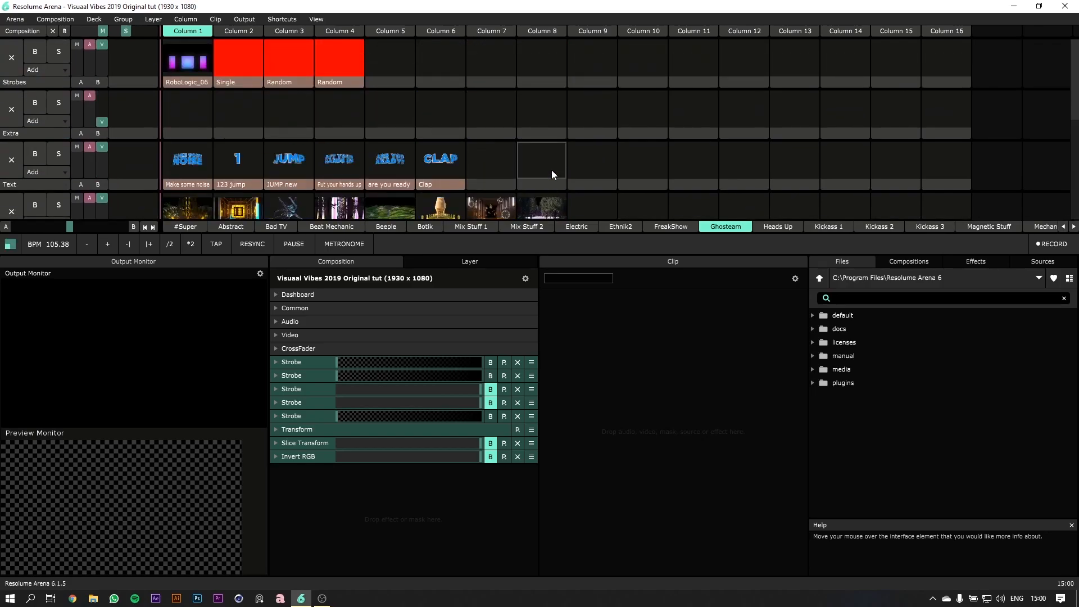
pyautogui.scroll(-5, 552, 169)
pyautogui.click(313, 18)
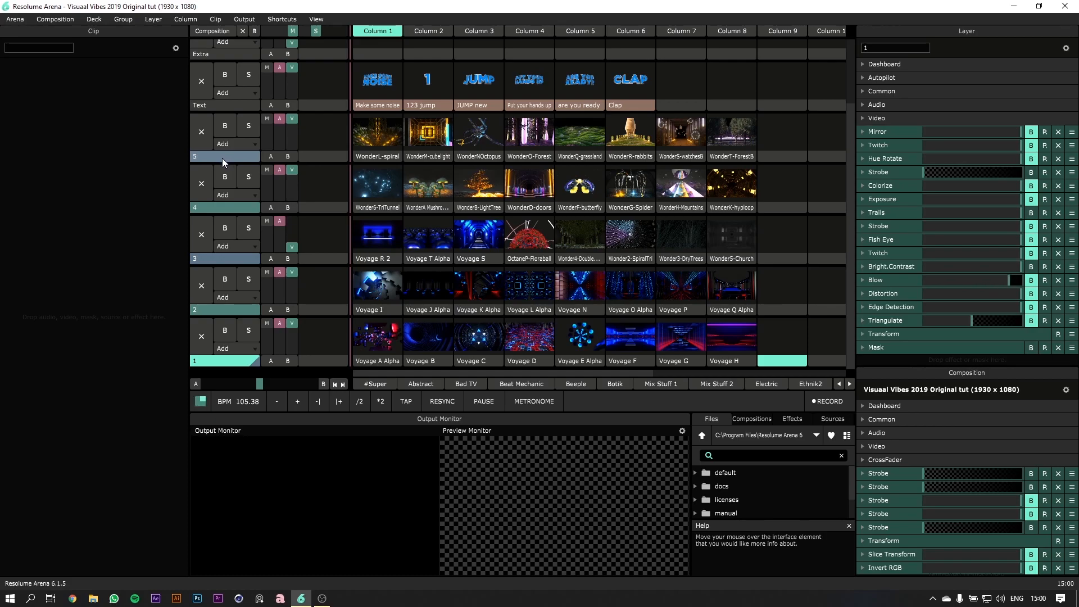
# Review the layers up to Strobes and back down to layer 1, and briefly display the MIDI shortcut assignments.
pyautogui.scroll(1, 245, 159)
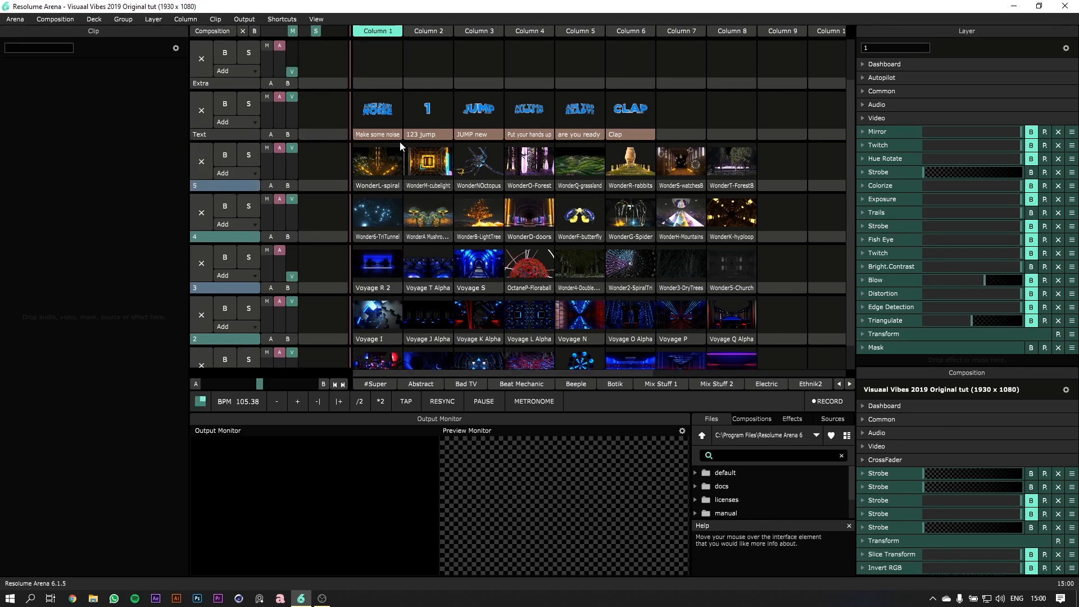
pyautogui.scroll(1, 307, 133)
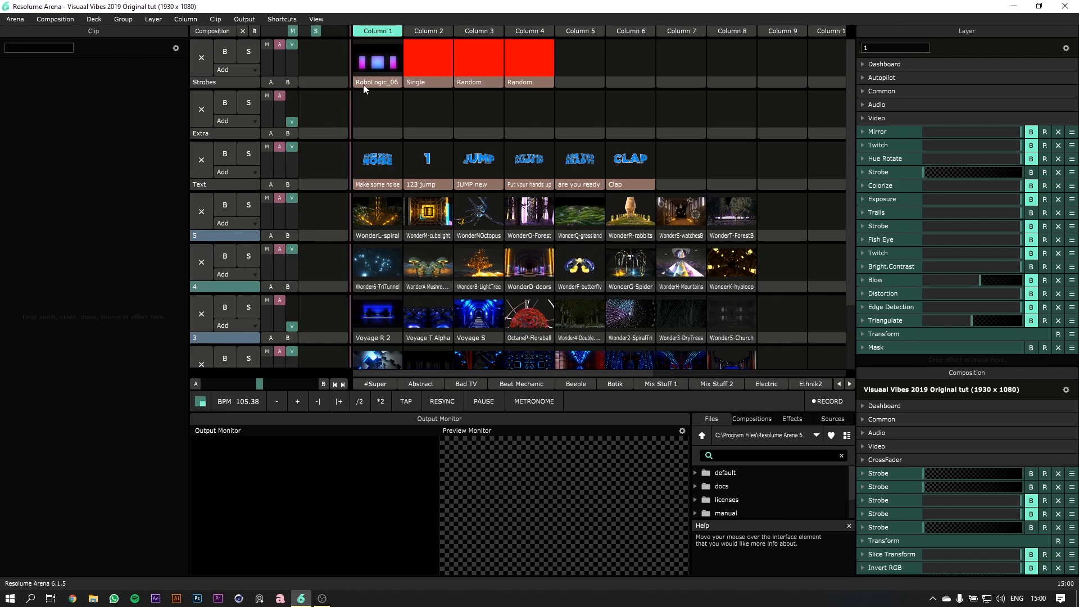
pyautogui.scroll(-3, 475, 111)
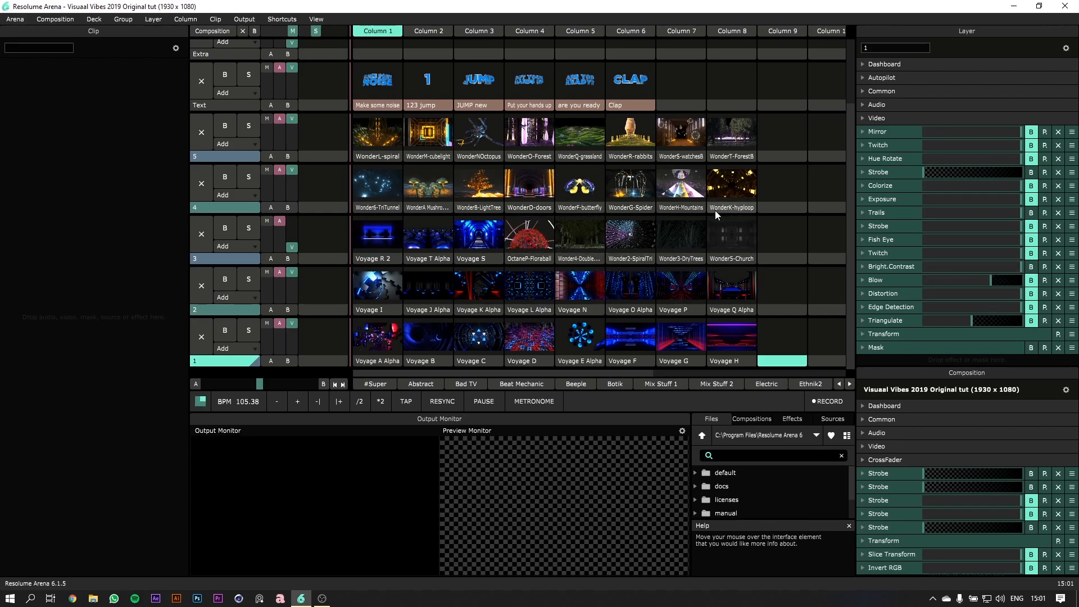
pyautogui.hotkey('ctrl', 'm')
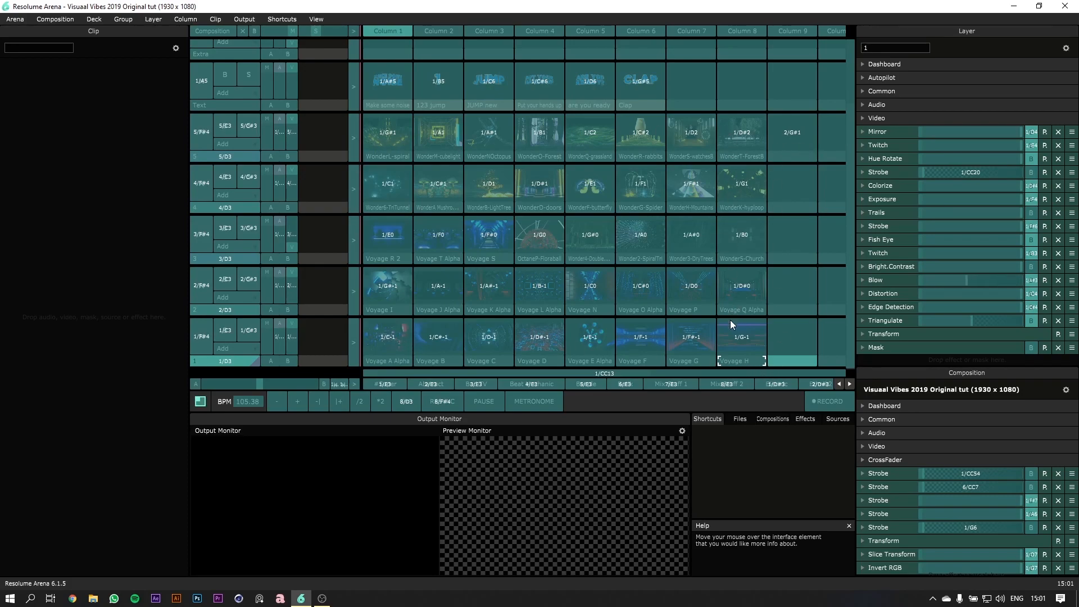
pyautogui.hotkey('ctrl', 'm')
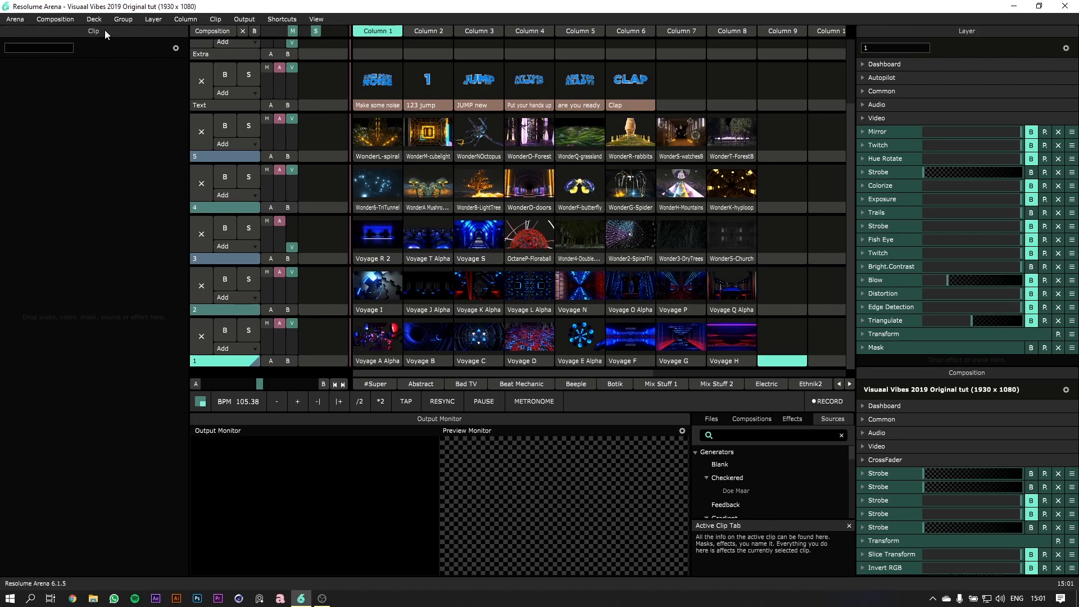
# Preview the Voyage Q Alpha and Wonder5-Church clips, returning to Voyage Q Alpha.
pyautogui.click(724, 313)
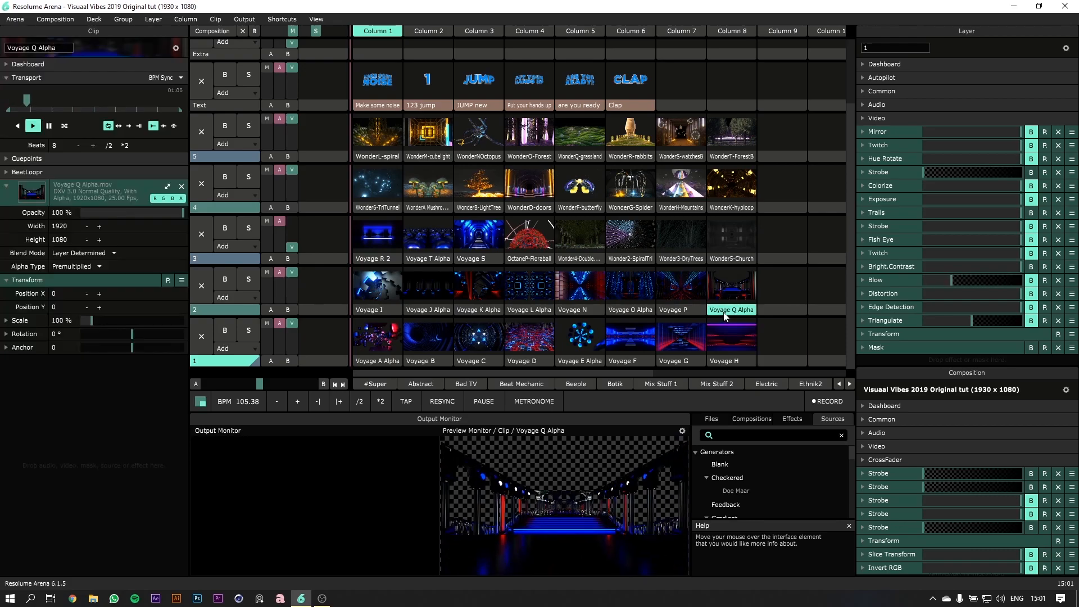
pyautogui.click(722, 260)
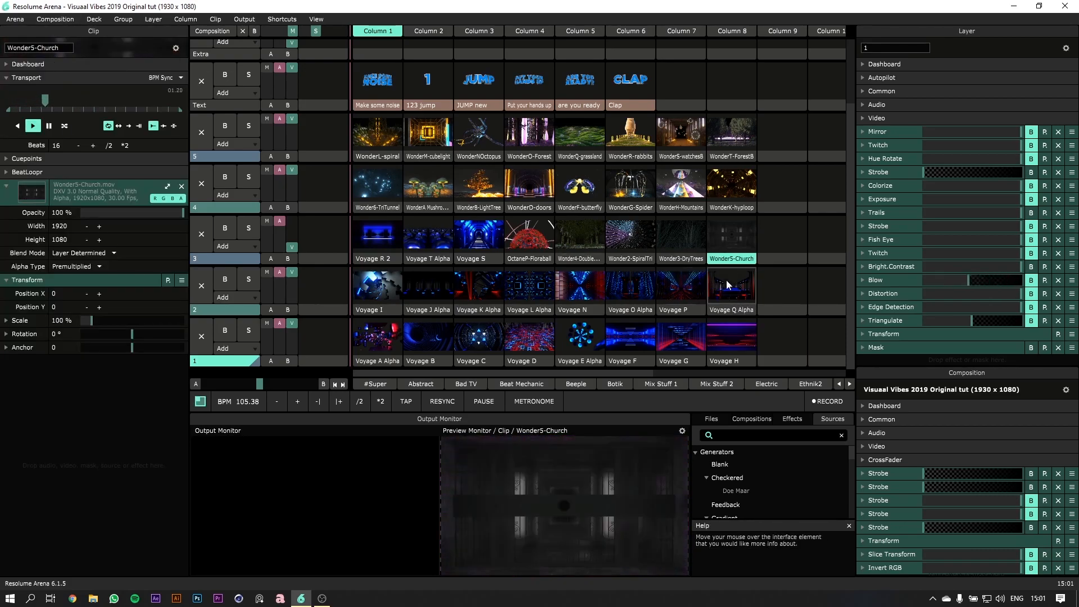
pyautogui.click(743, 311)
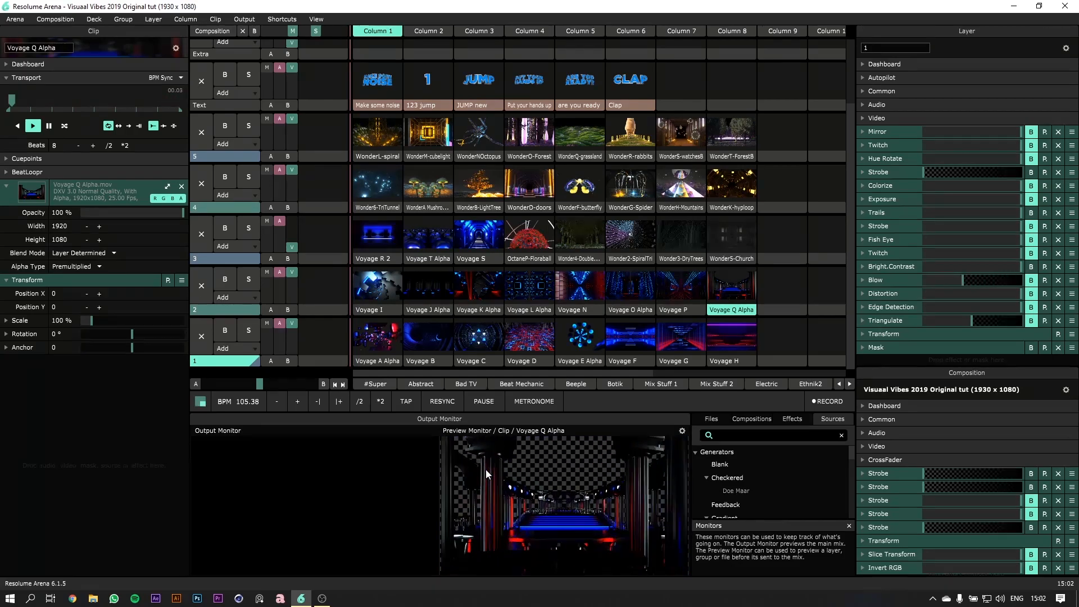
# Try the Above Each Other arrangement for the output and preview monitors, and return to Side By Side.
pyautogui.click(682, 431)
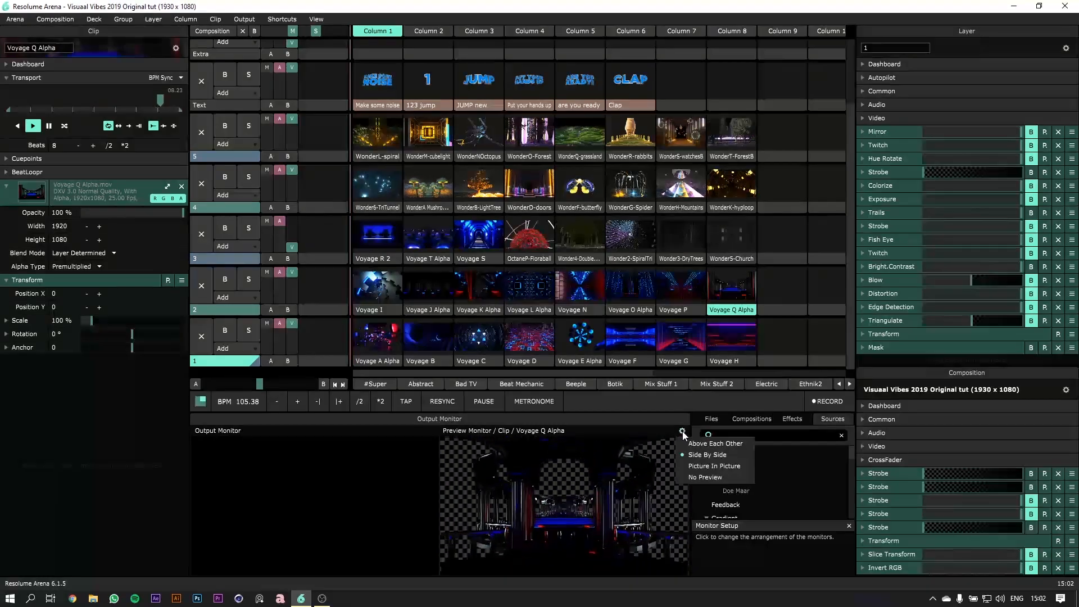
pyautogui.click(711, 444)
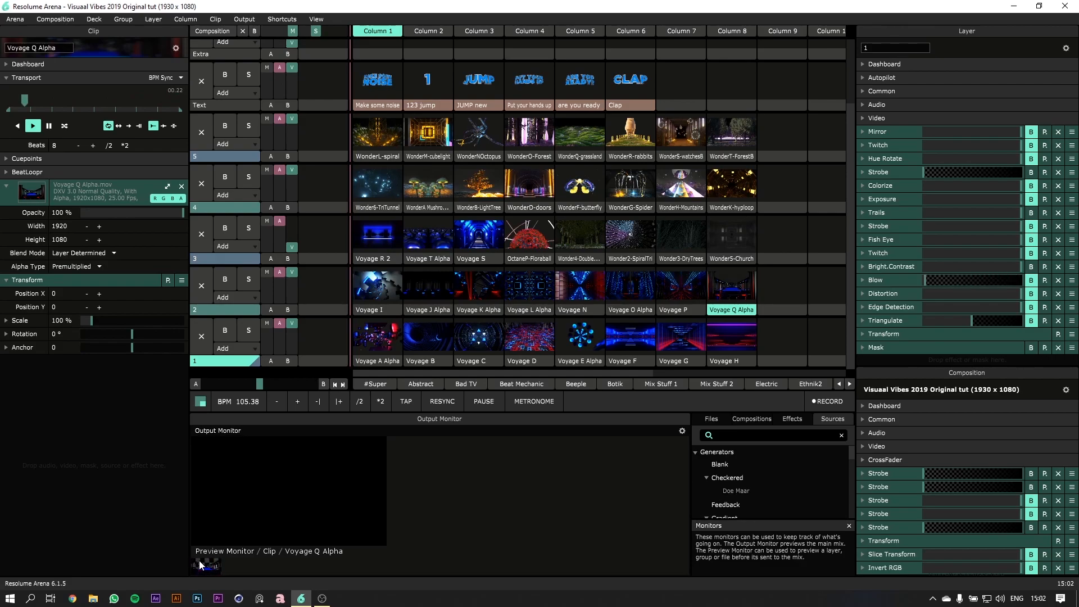
pyautogui.click(682, 431)
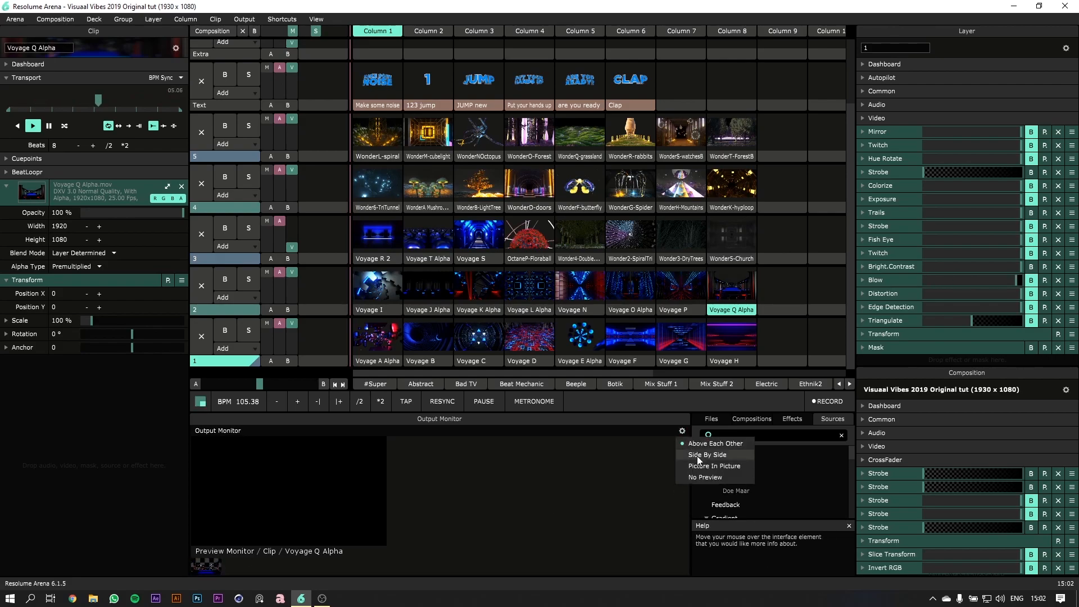
pyautogui.click(697, 455)
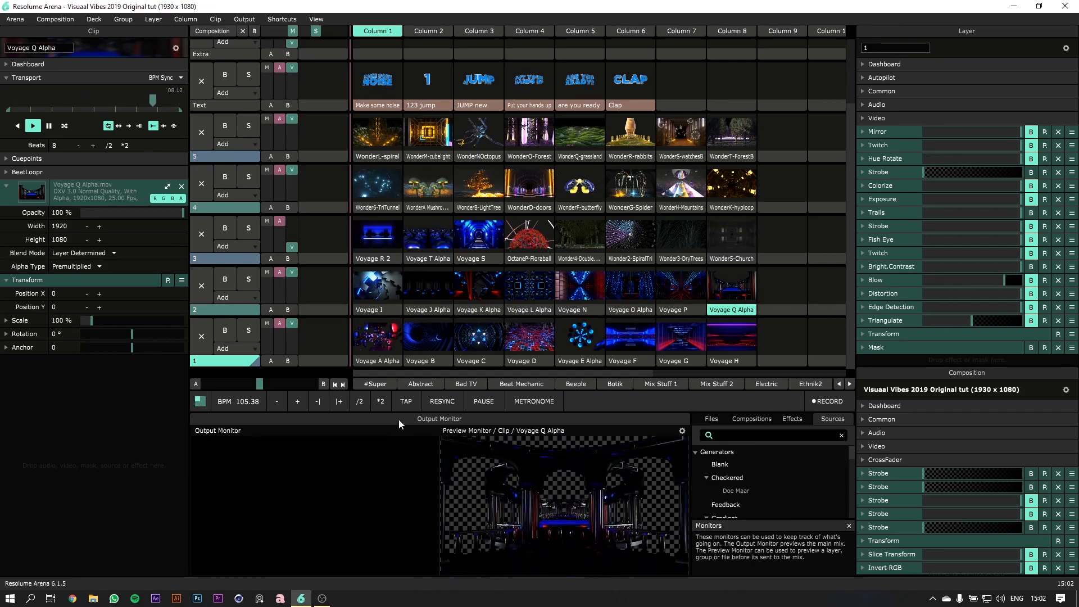
# Search the video effects for "mirror" and clear the search.
pyautogui.click(767, 419)
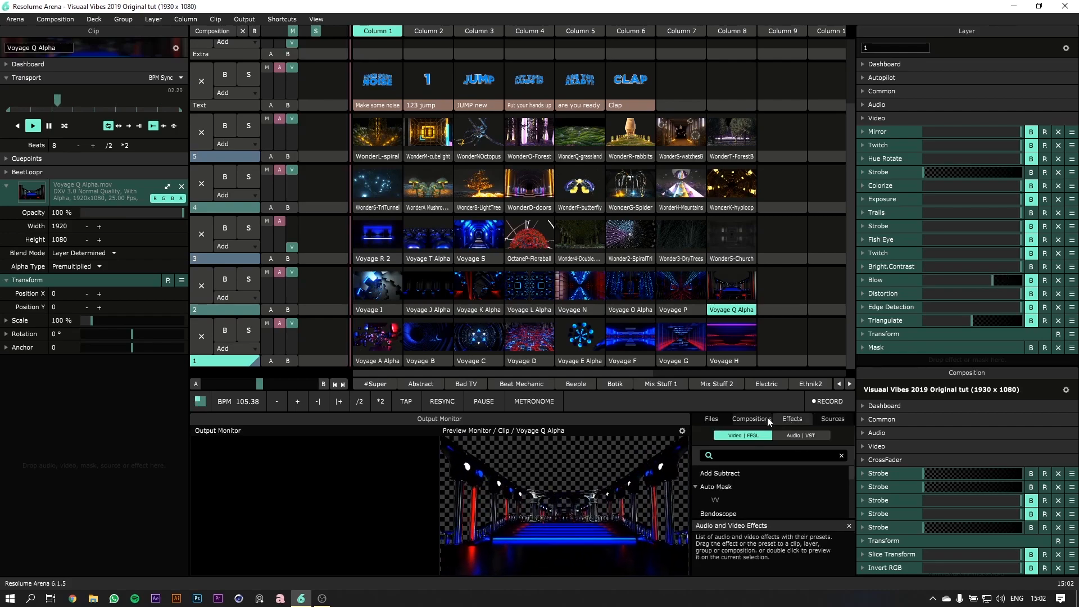
pyautogui.click(791, 419)
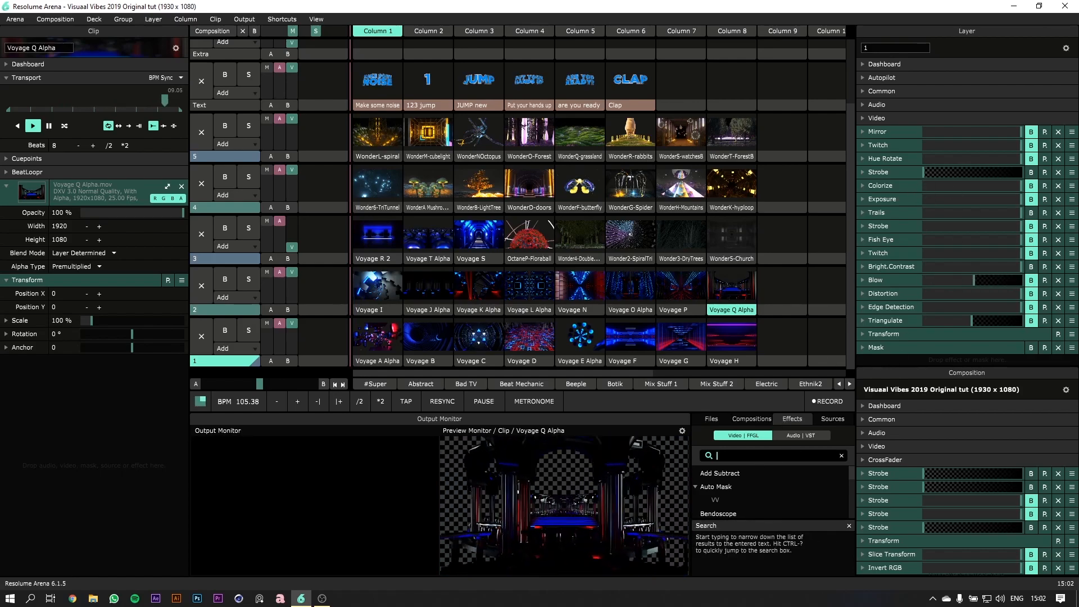
pyautogui.click(717, 455)
pyautogui.write('mirror')
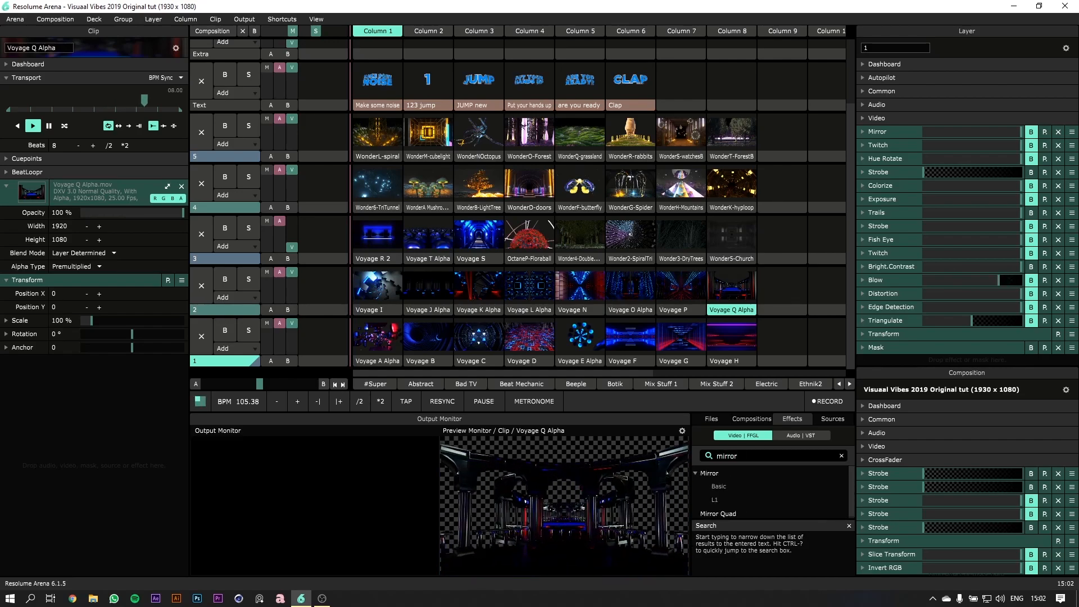
pyautogui.click(841, 456)
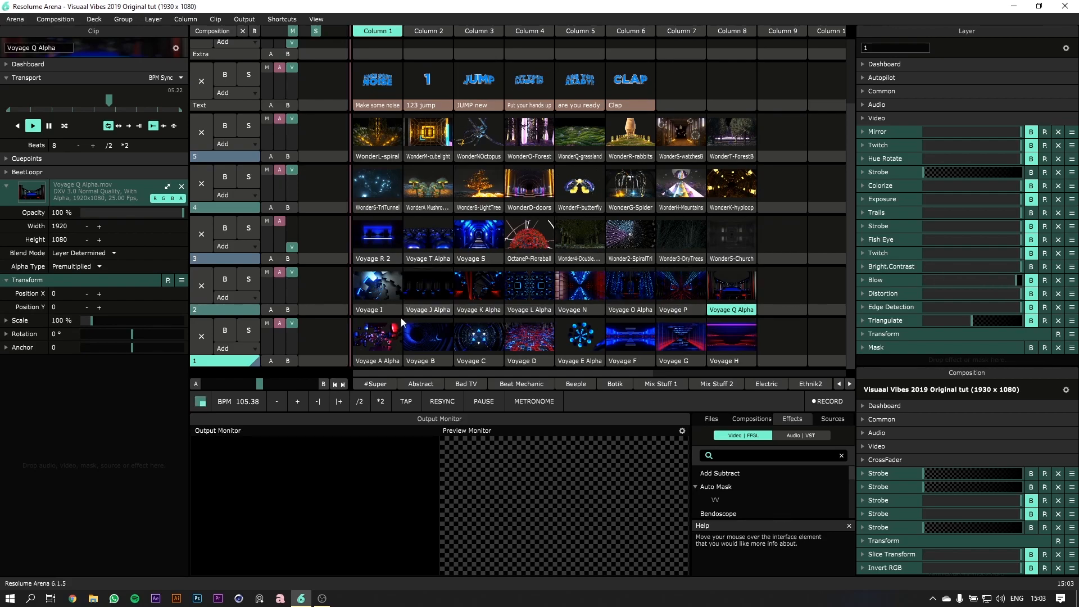
# Select all clips from WonderL-spiral in layer 5 to Voyage H in layer 1, and deselect them.
pyautogui.click(797, 363)
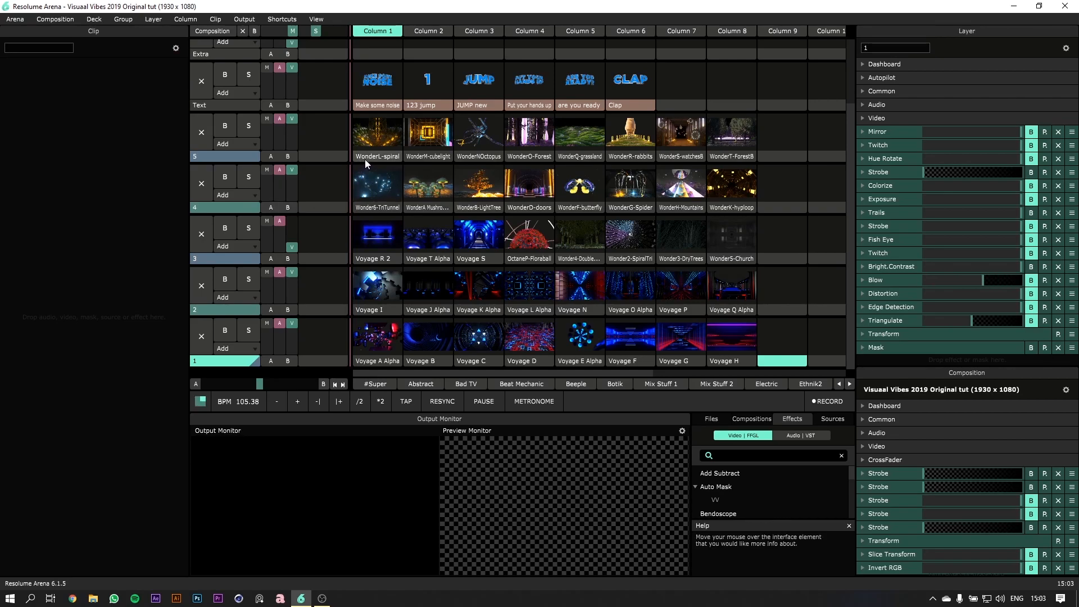
pyautogui.click(387, 155)
pyautogui.keyDown('shift'); pyautogui.click(730, 362); pyautogui.keyUp('shift')
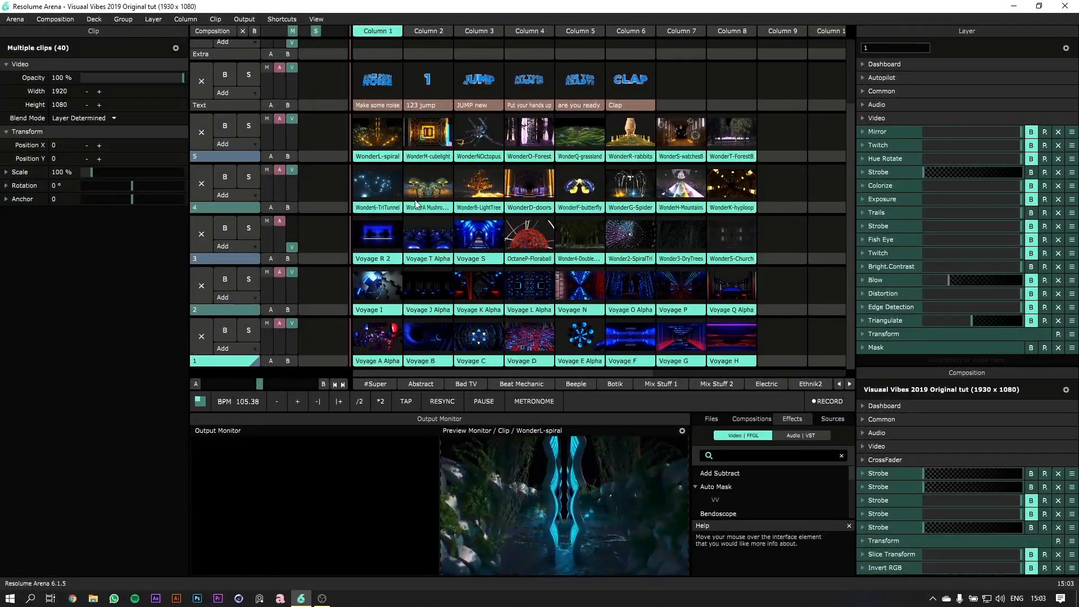
pyautogui.click(798, 366)
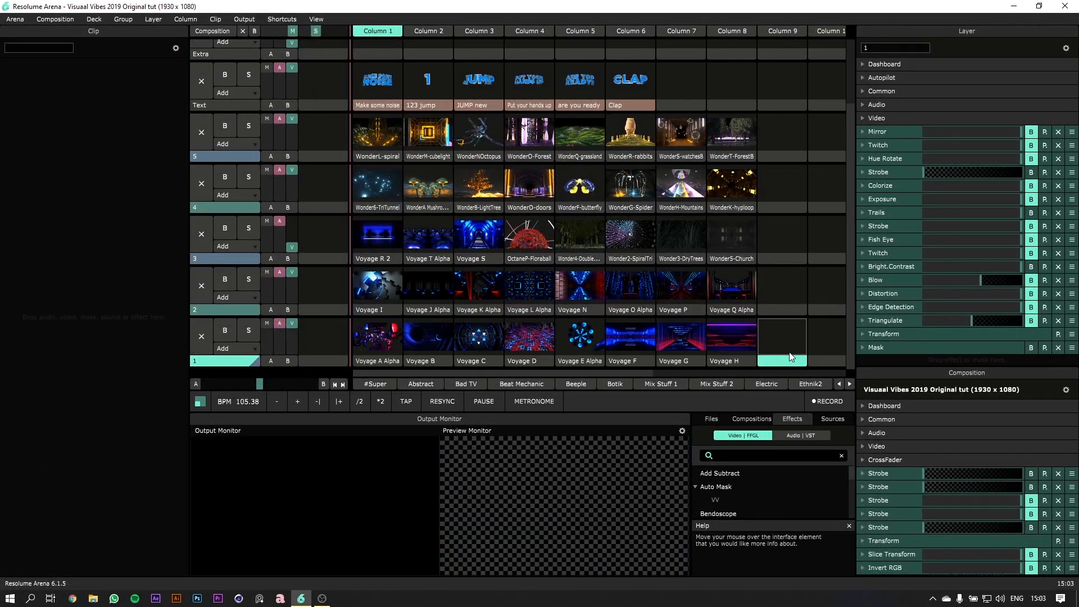
# Preview the Voyage H and WonderL-spiral clips, and select the empty Column 9 slot in layer 1.
pyautogui.click(731, 357)
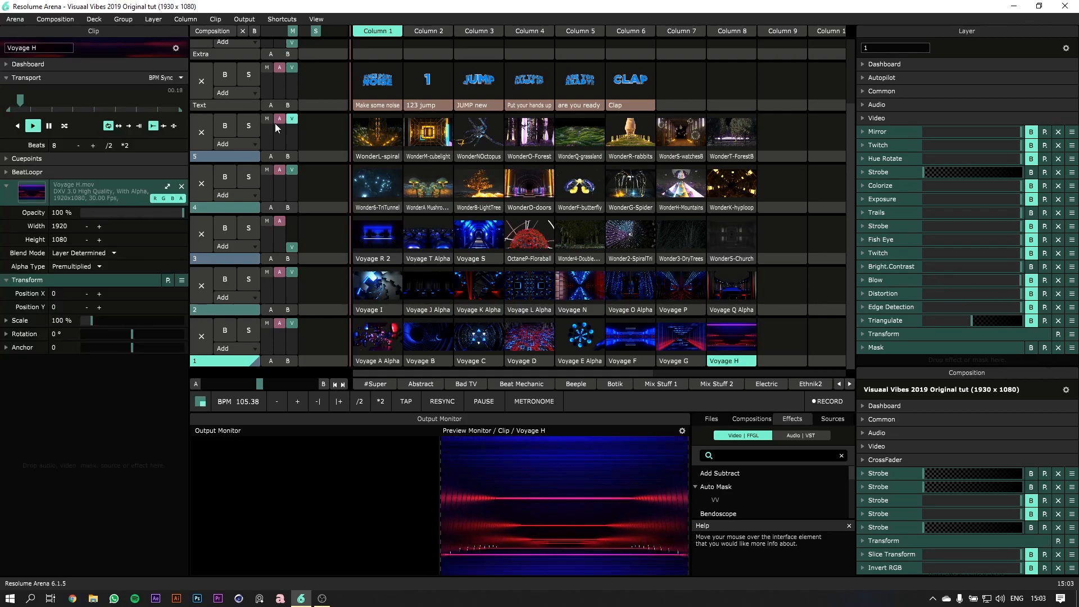
pyautogui.click(375, 158)
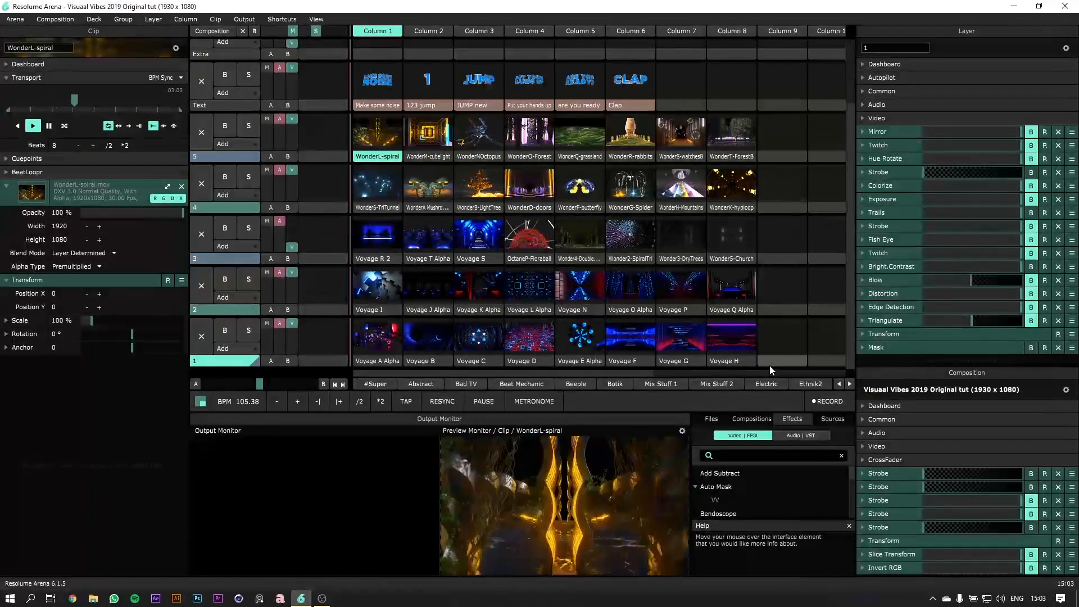
pyautogui.click(774, 365)
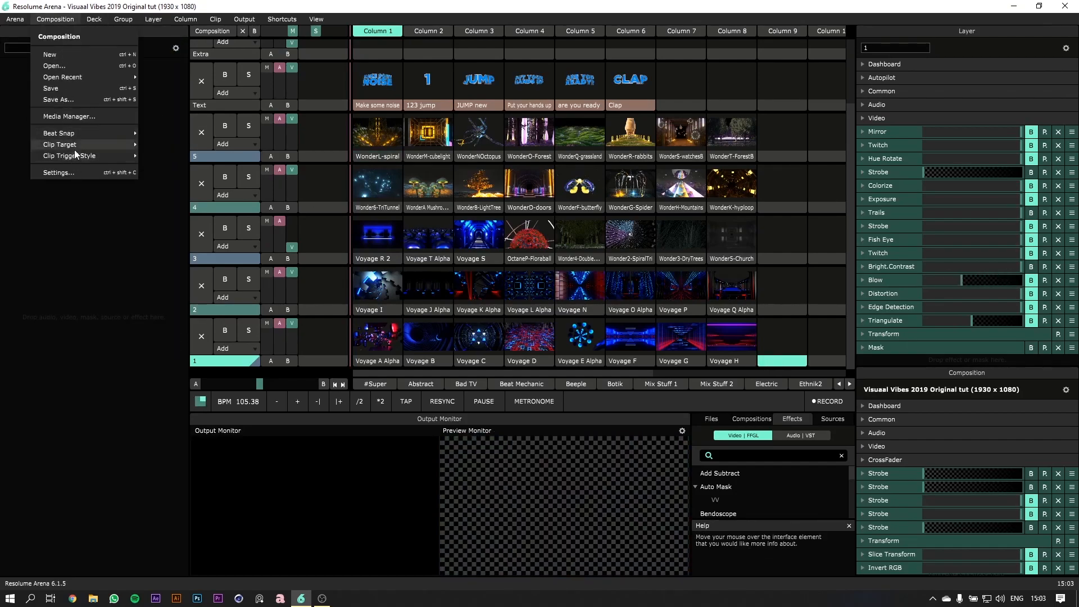
# Check the Clip Target options, make layer 4 the active layer, and trigger the Voyage G clip on it.
pyautogui.moveTo(76, 146)
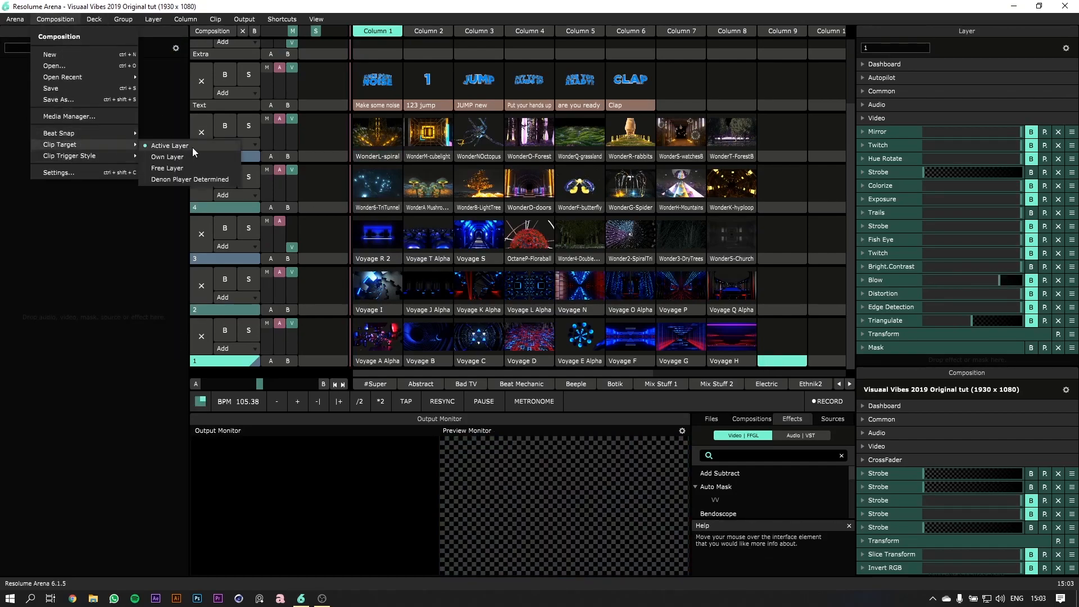
pyautogui.click(421, 362)
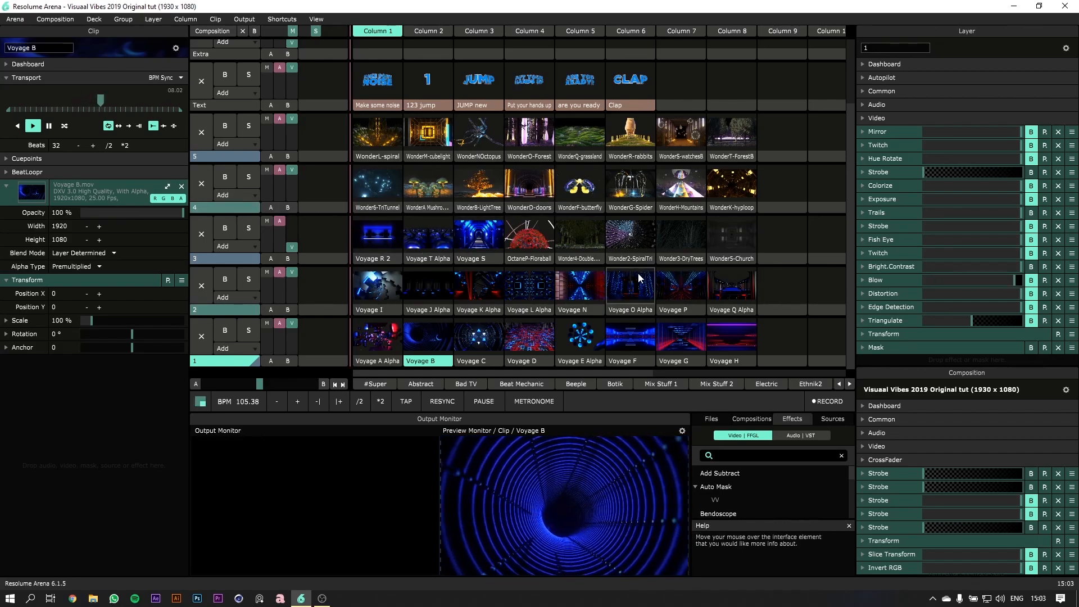
pyautogui.click(220, 209)
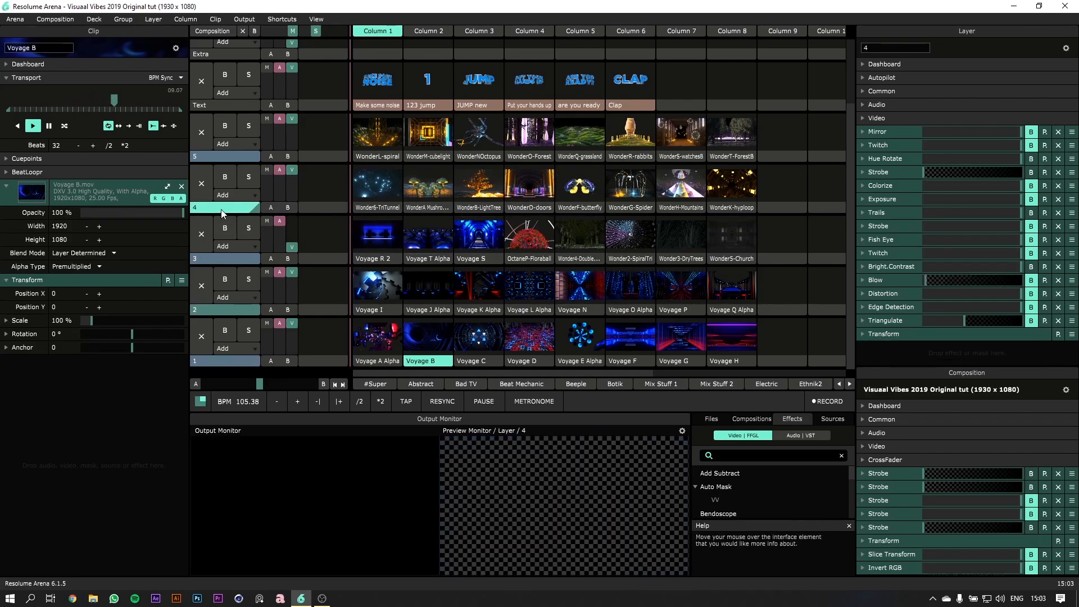
pyautogui.click(683, 347)
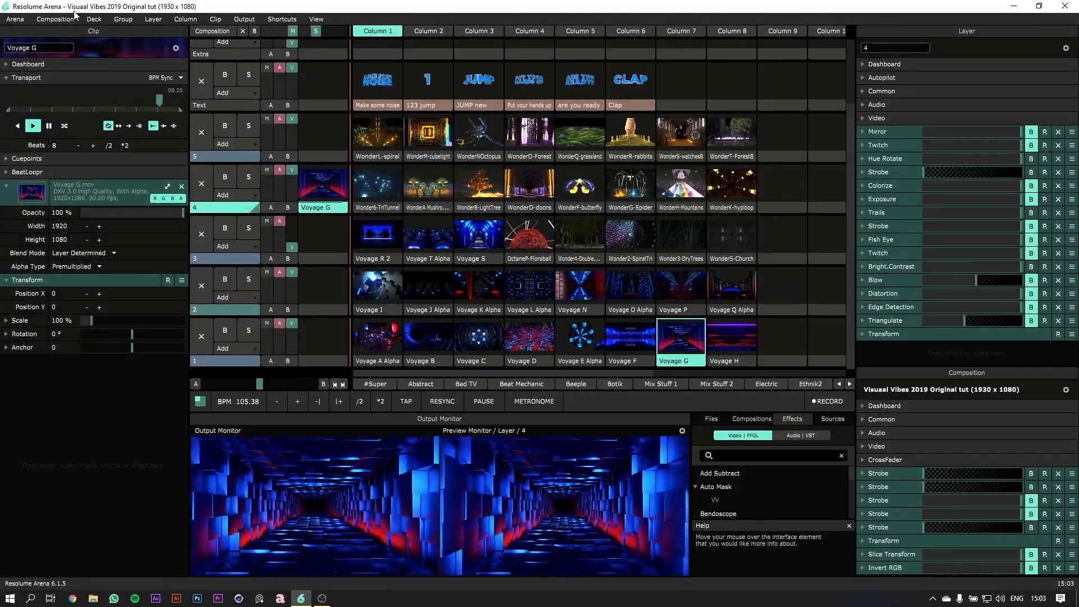
# View the composition's Clip Target options again, and preview the Voyage H and Wonder5-Church clips.
pyautogui.click(57, 17)
pyautogui.moveTo(84, 144)
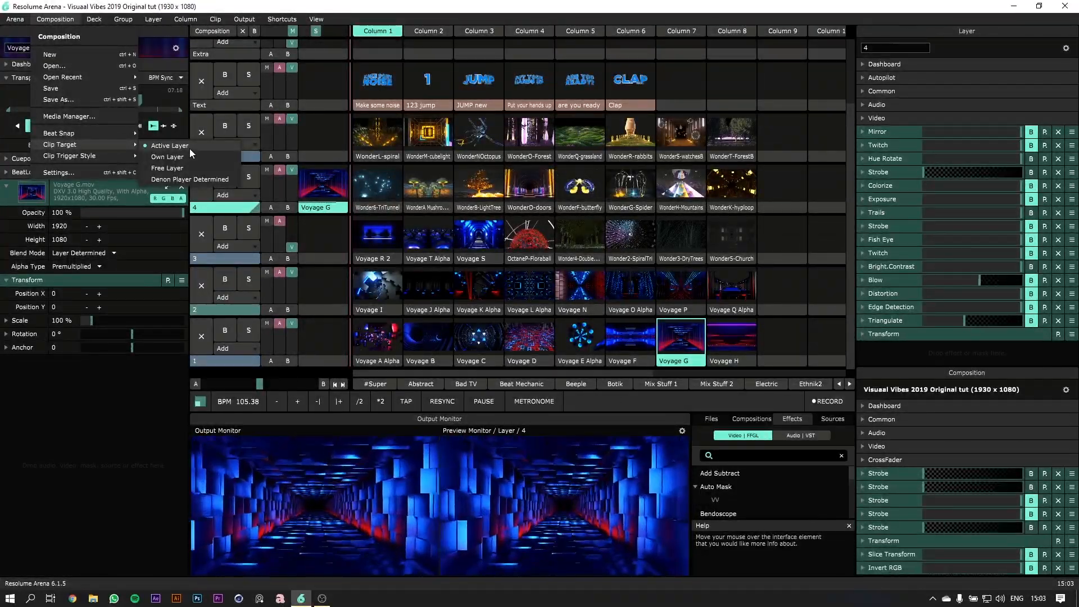
pyautogui.click(743, 364)
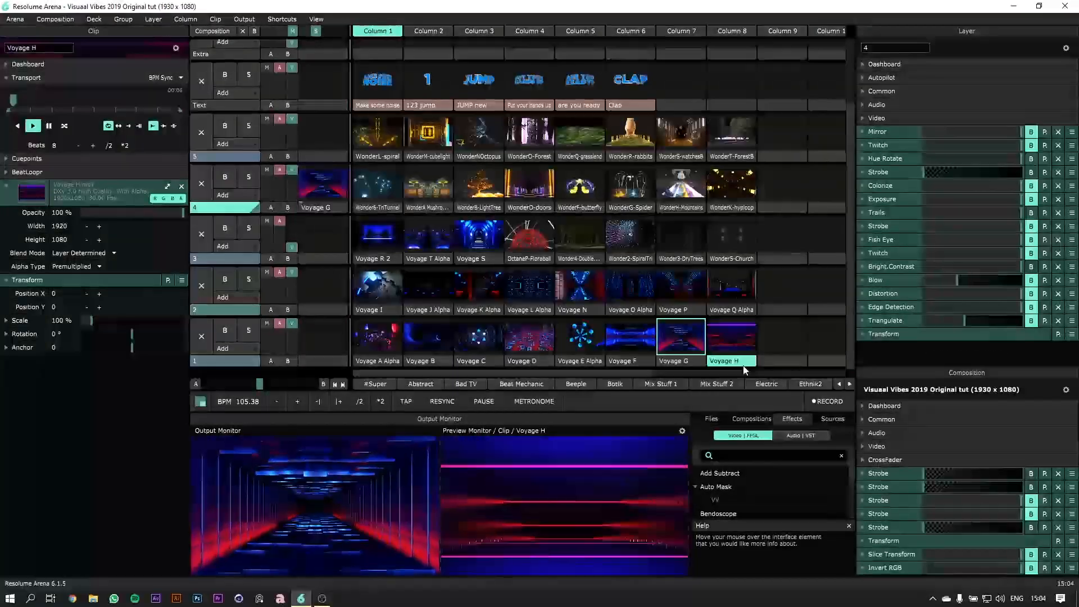
pyautogui.click(733, 255)
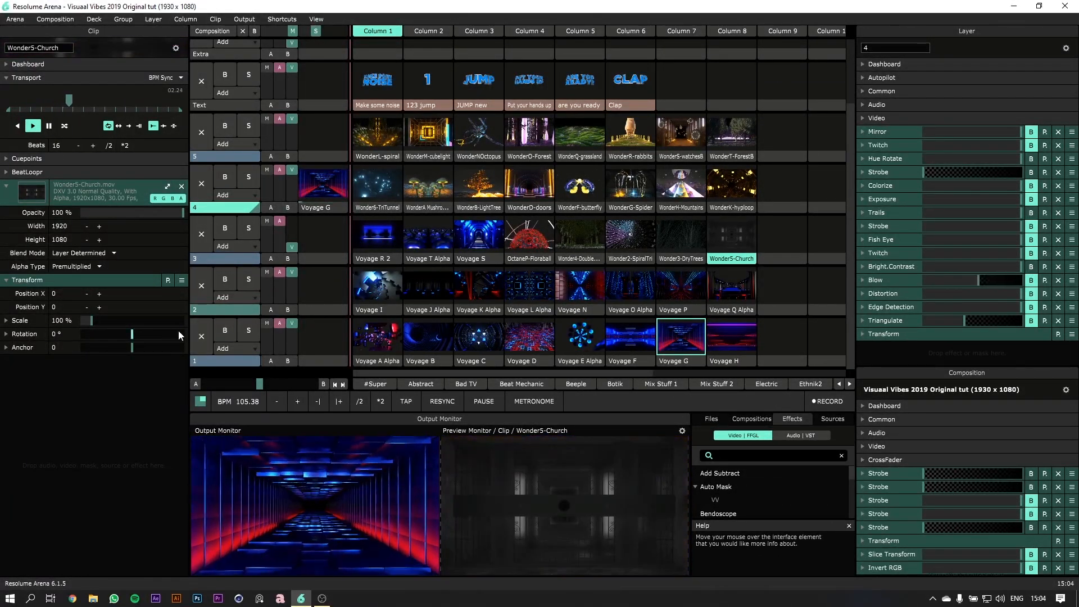
# Make layer 2 the active layer and trigger the Wonder5-Church clip on it.
pyautogui.click(211, 310)
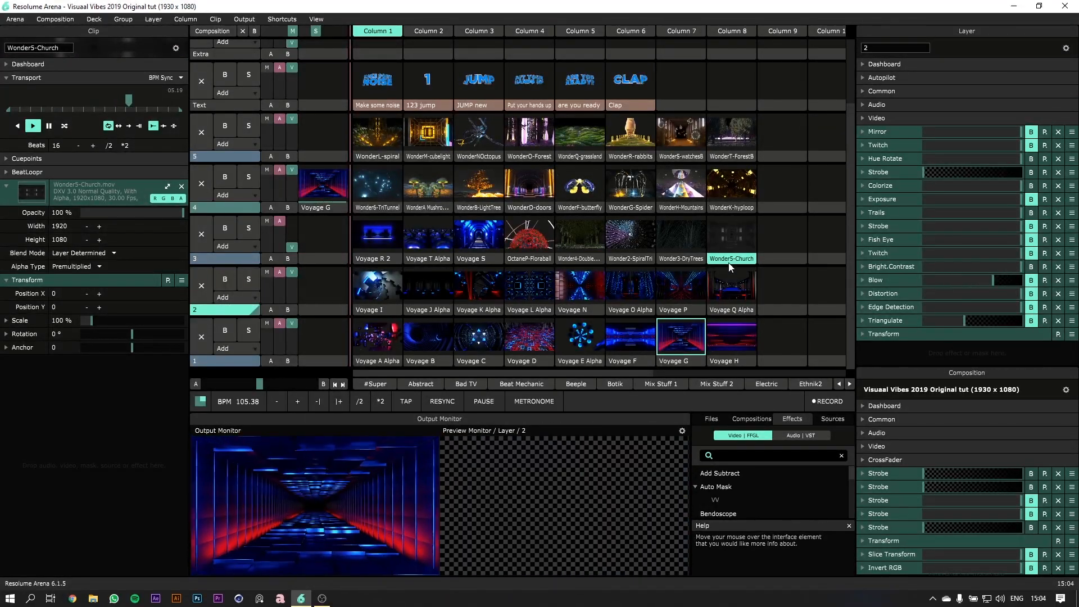
pyautogui.click(731, 246)
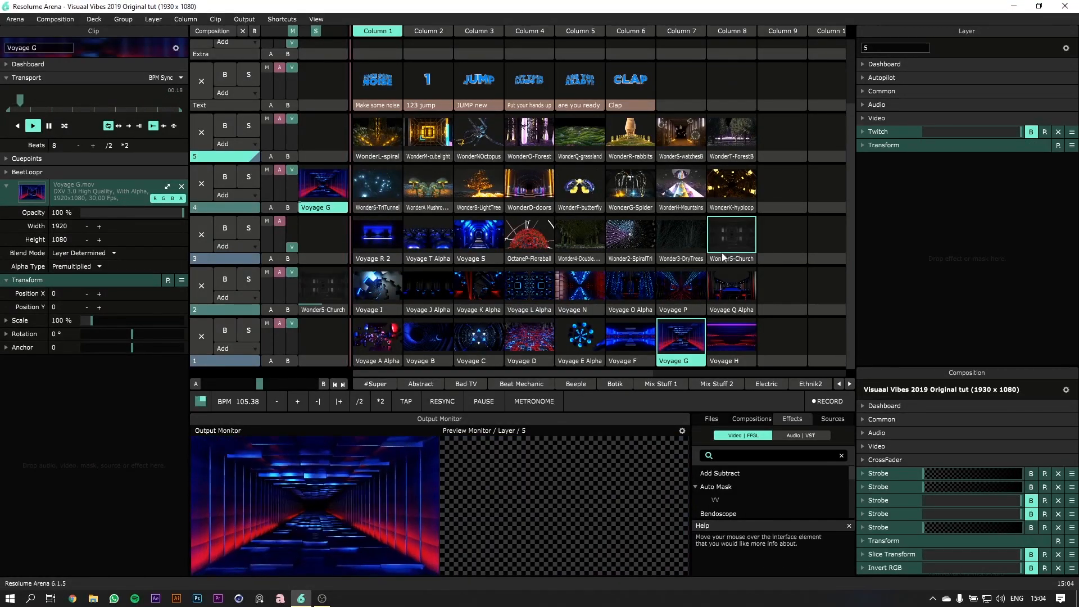
# Preview the Wonder5-Church clip and check its transport mode options, leaving BPM Sync selected.
pyautogui.click(733, 260)
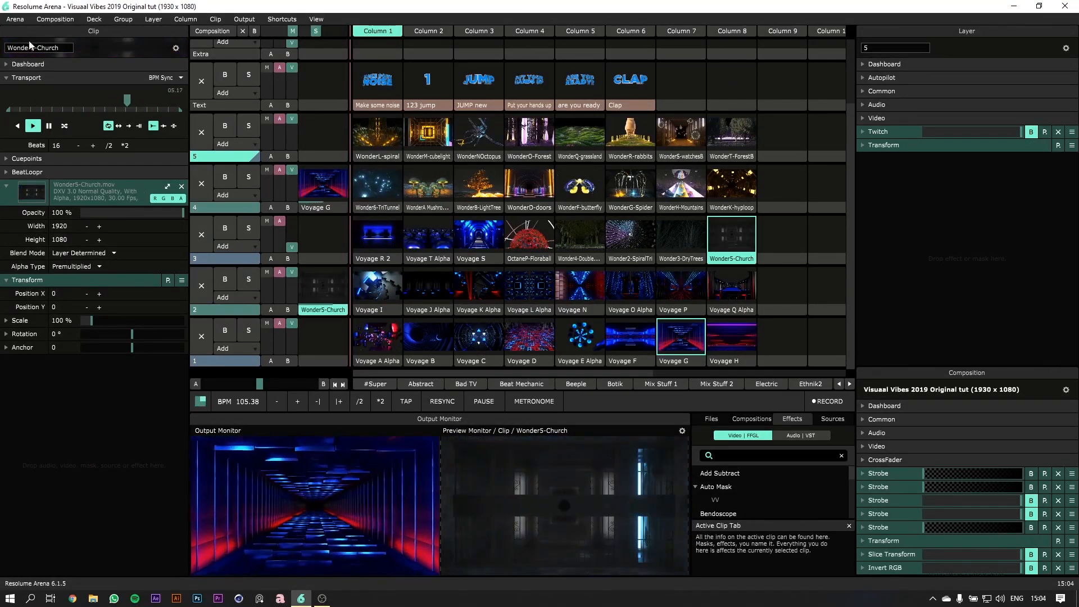
pyautogui.click(162, 79)
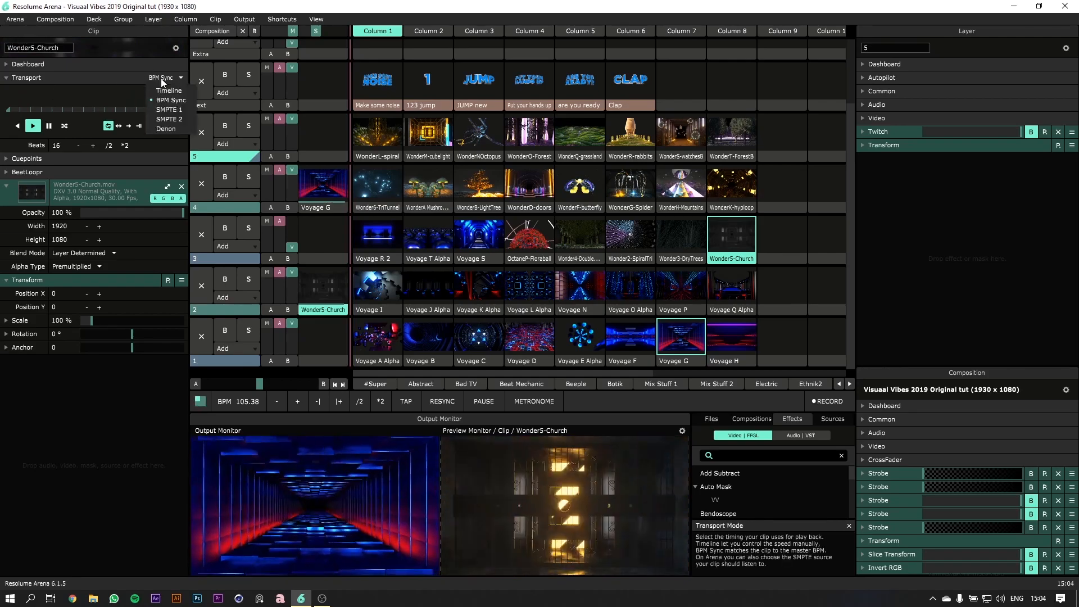
pyautogui.click(124, 79)
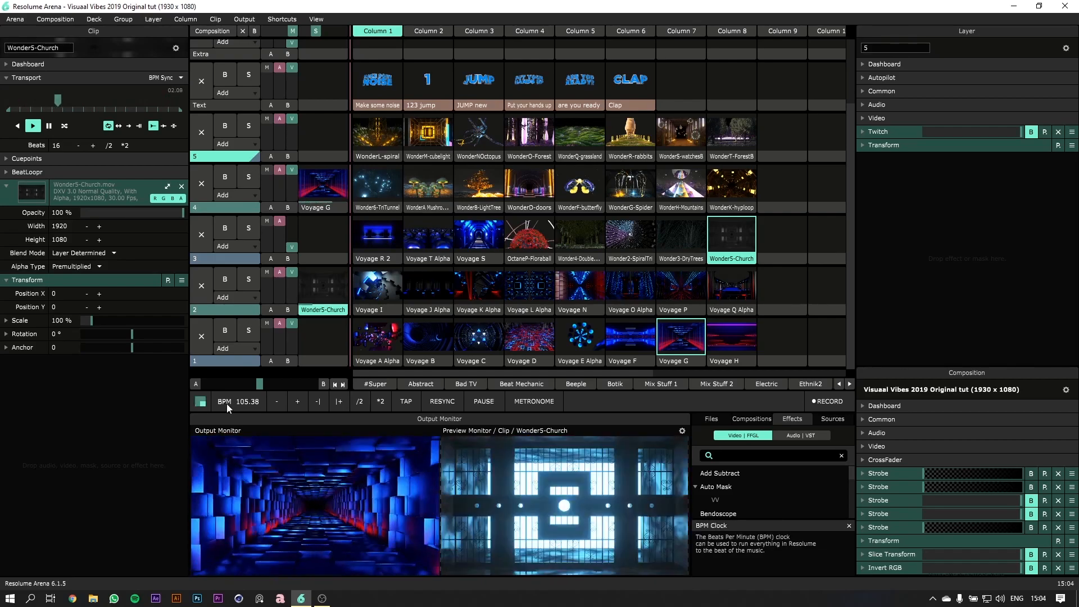
# Tap a steady beat to set the composition tempo to about 103 BPM.
pyautogui.click(410, 403)
pyautogui.click(409, 403)
pyautogui.click(410, 404)
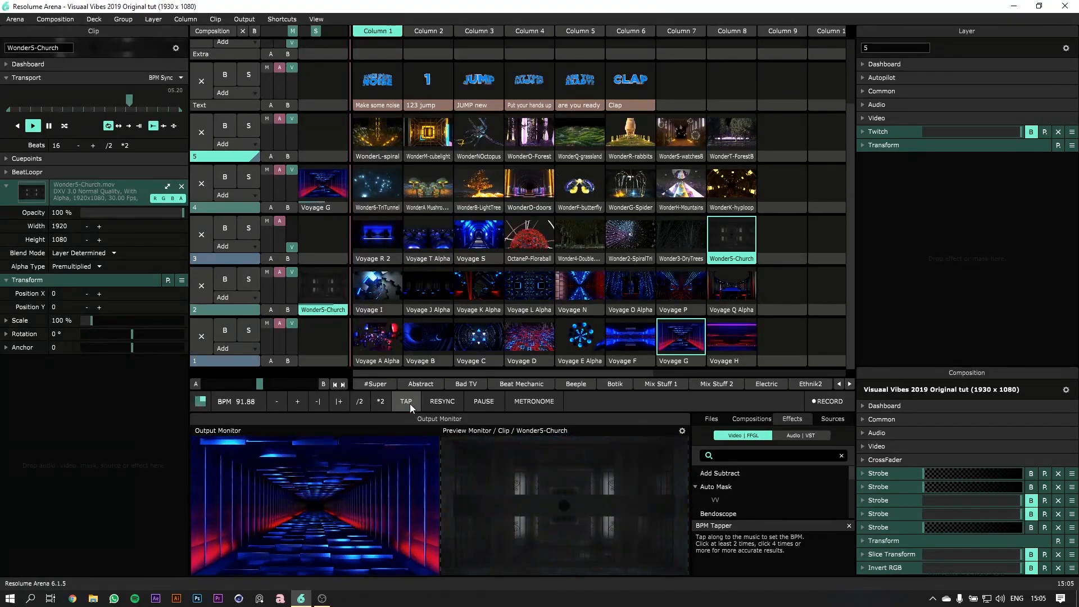
pyautogui.click(410, 403)
pyautogui.click(410, 405)
pyautogui.click(411, 404)
pyautogui.click(410, 405)
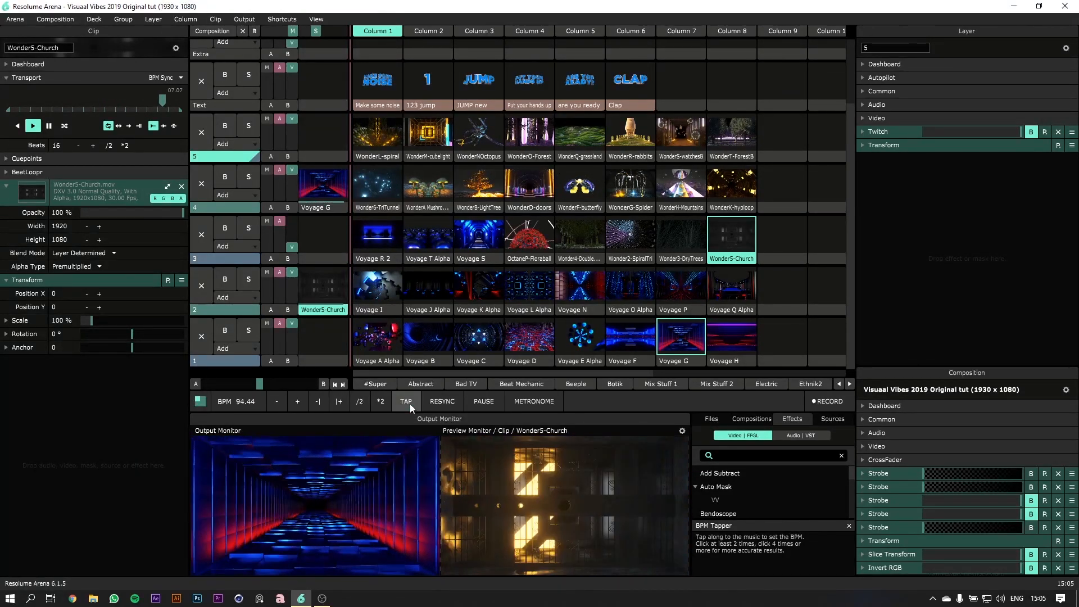
pyautogui.click(410, 404)
pyautogui.click(409, 404)
pyautogui.click(410, 403)
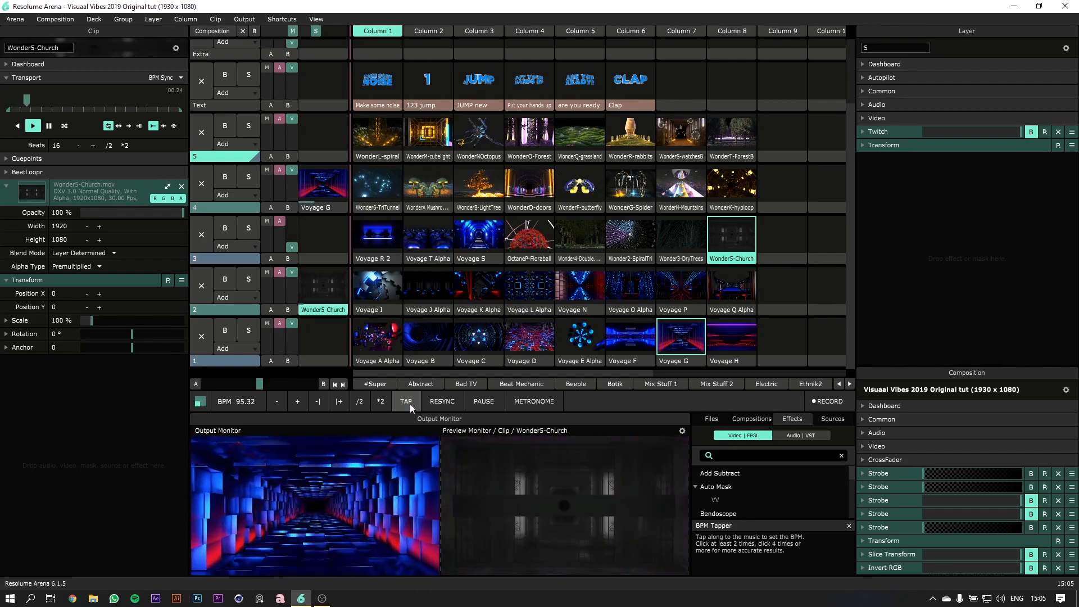
pyautogui.click(410, 404)
pyautogui.click(410, 403)
pyautogui.click(410, 403)
pyautogui.click(410, 404)
pyautogui.click(409, 403)
pyautogui.click(409, 403)
pyautogui.click(409, 403)
pyautogui.click(409, 403)
pyautogui.click(409, 403)
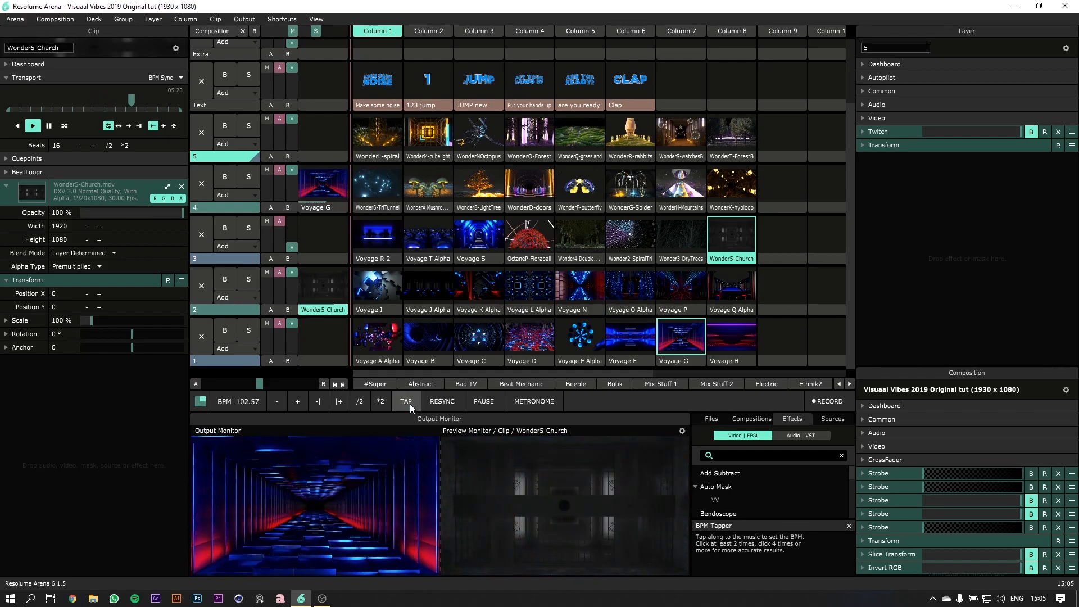
pyautogui.click(410, 403)
pyautogui.click(409, 403)
pyautogui.click(409, 404)
pyautogui.click(410, 404)
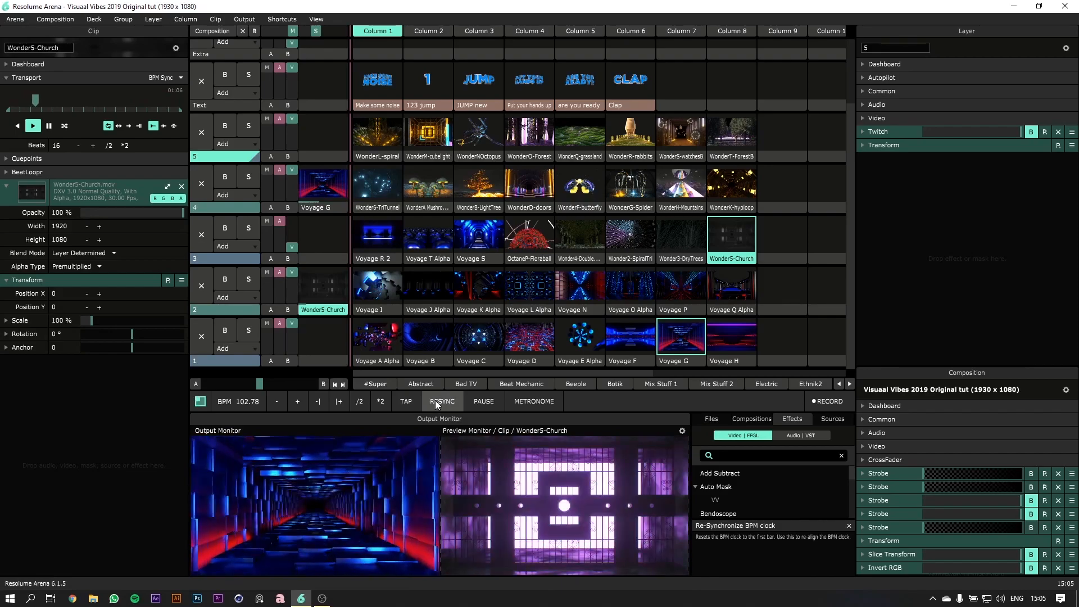
# Tap a faster beat to set the composition tempo to about 118 BPM.
pyautogui.click(413, 400)
pyautogui.click(413, 399)
pyautogui.click(413, 400)
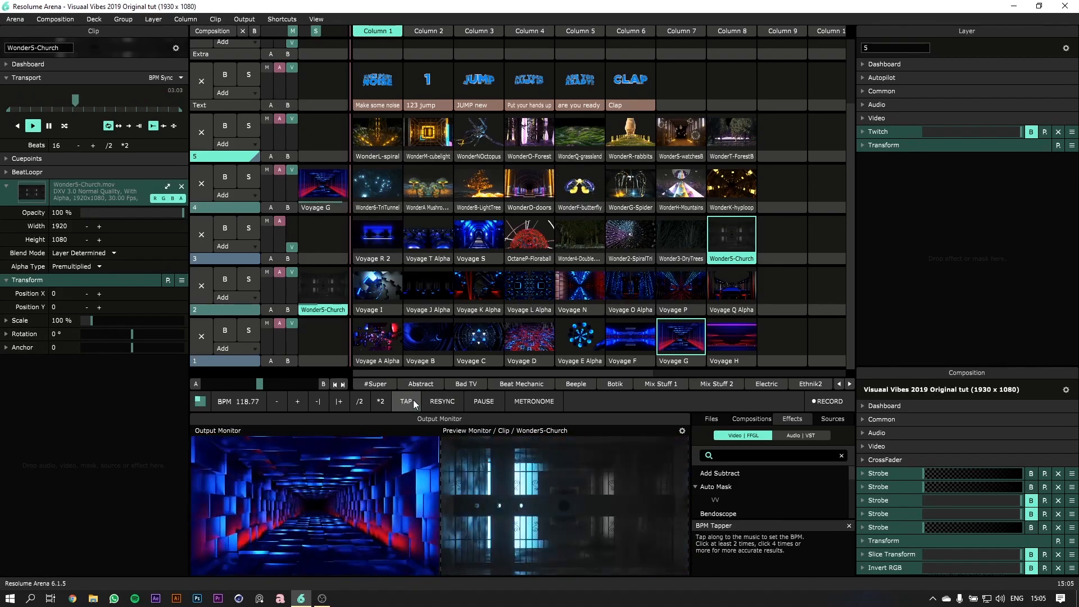
pyautogui.click(413, 399)
pyautogui.click(413, 400)
pyautogui.click(413, 399)
pyautogui.click(413, 400)
pyautogui.click(406, 400)
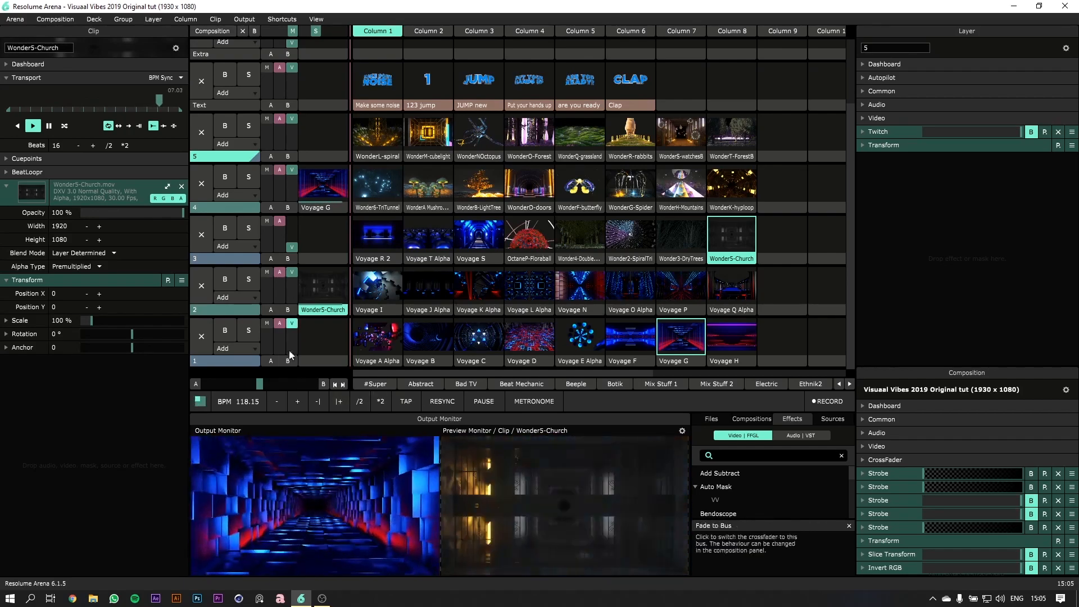
# Trigger the WonderQ-grassland, WonderS-watchesB and WonderT-ForestB clips one after another on layer 5.
pyautogui.click(576, 134)
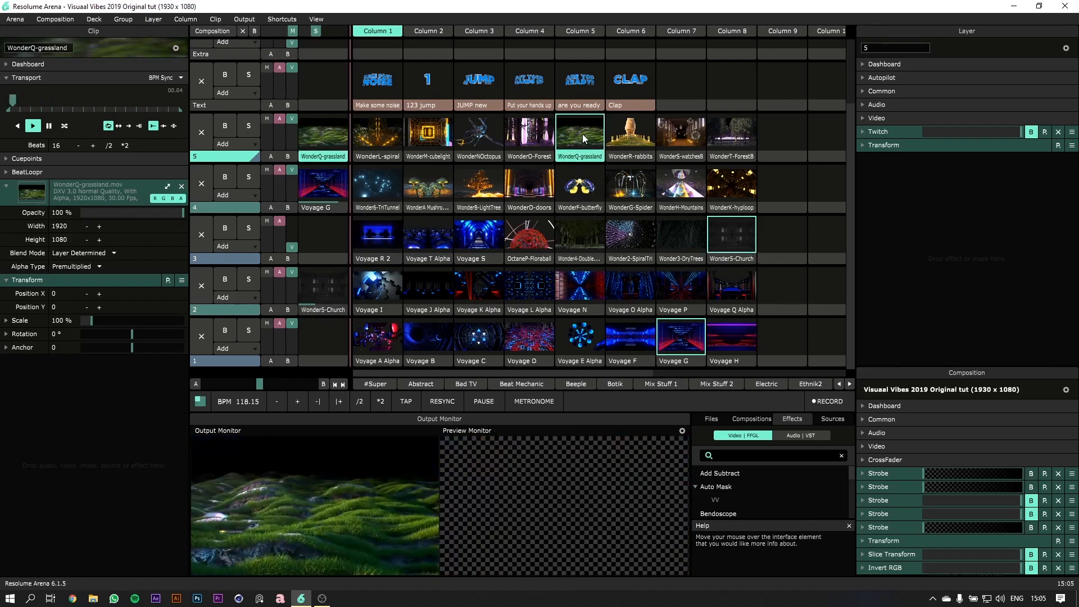
pyautogui.click(663, 140)
pyautogui.click(709, 137)
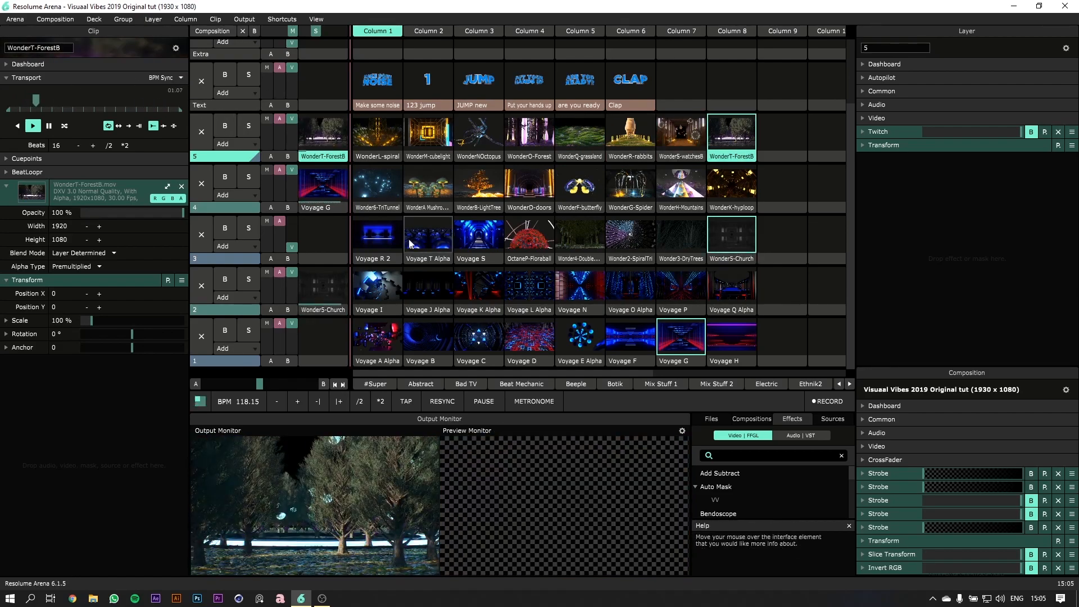
# Trigger the Voyage A Alpha clip on layer 1 and preview the Voyage H clip.
pyautogui.click(378, 337)
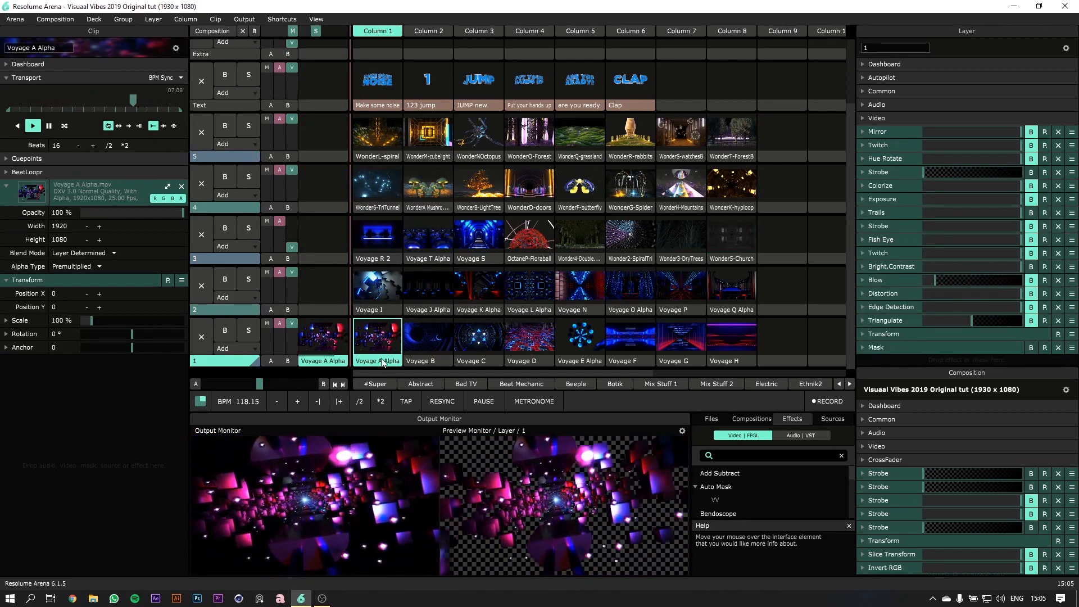
pyautogui.click(733, 360)
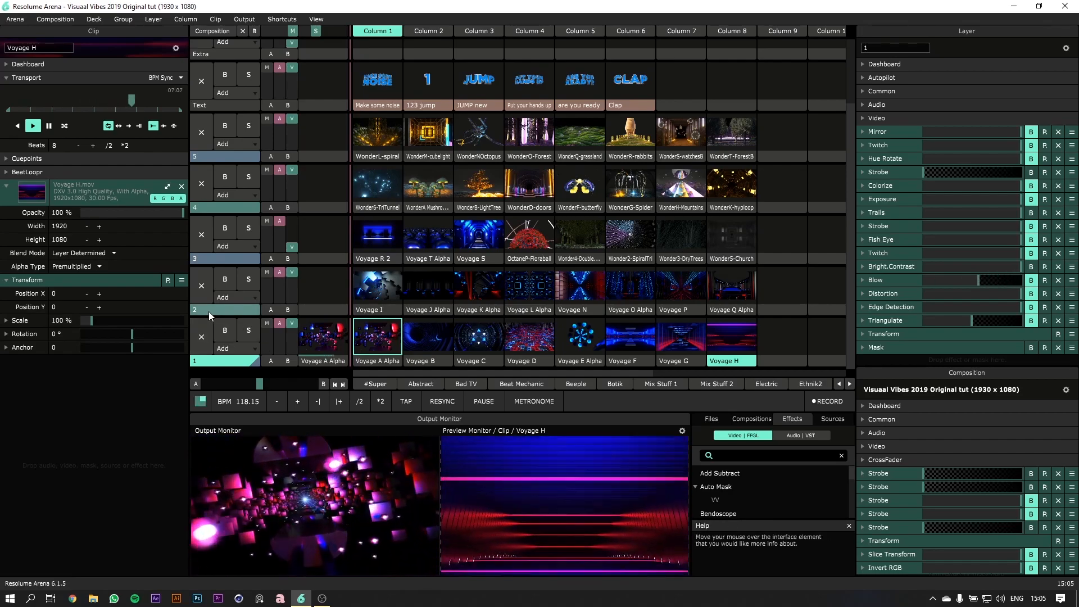
# Check the Fader Start options of Voyage A Alpha and the Autopilot options of Voyage E Alpha, and select layer 1's empty Column 9 slot.
pyautogui.rightClick(385, 363)
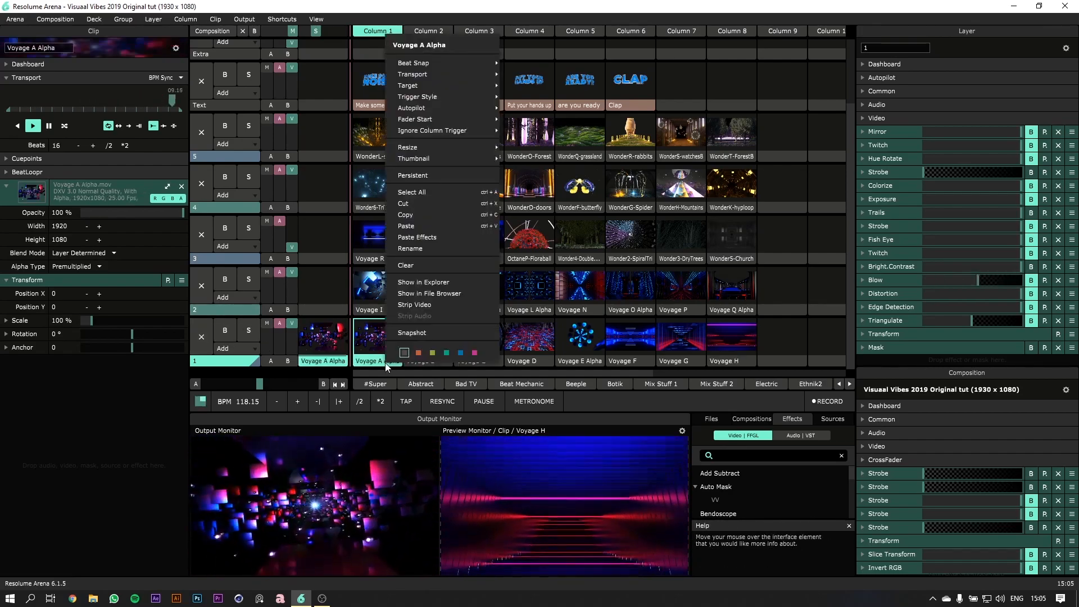
pyautogui.moveTo(431, 119)
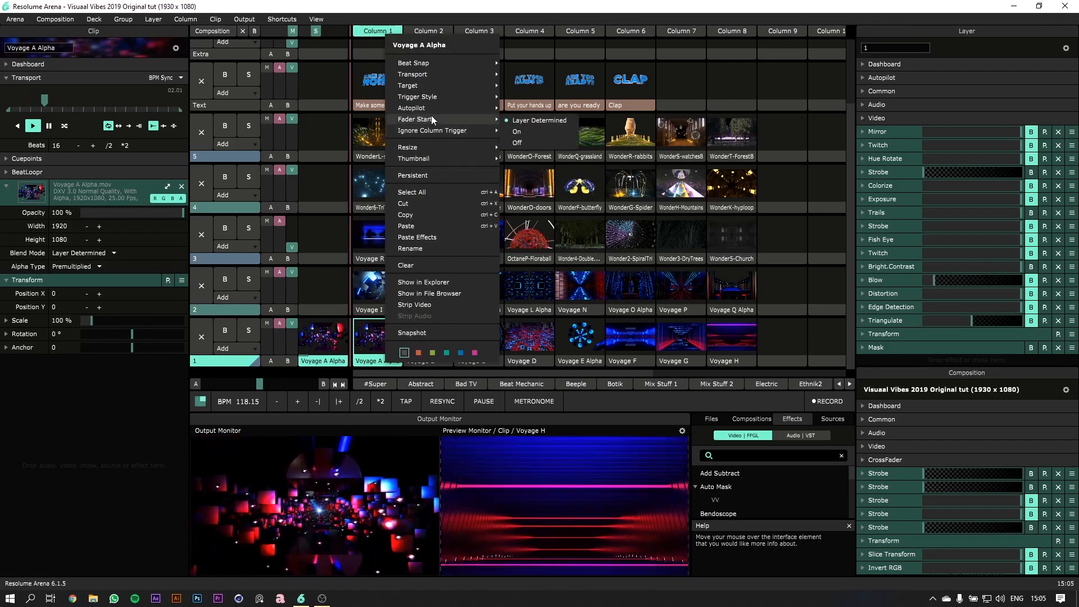
pyautogui.rightClick(580, 364)
pyautogui.moveTo(504, 108)
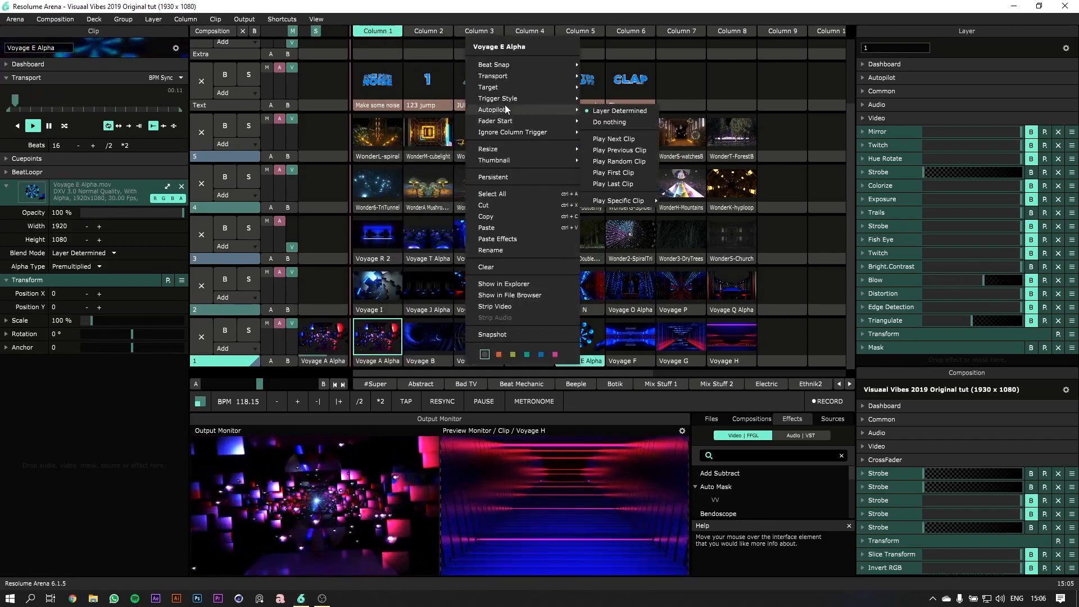
pyautogui.click(793, 357)
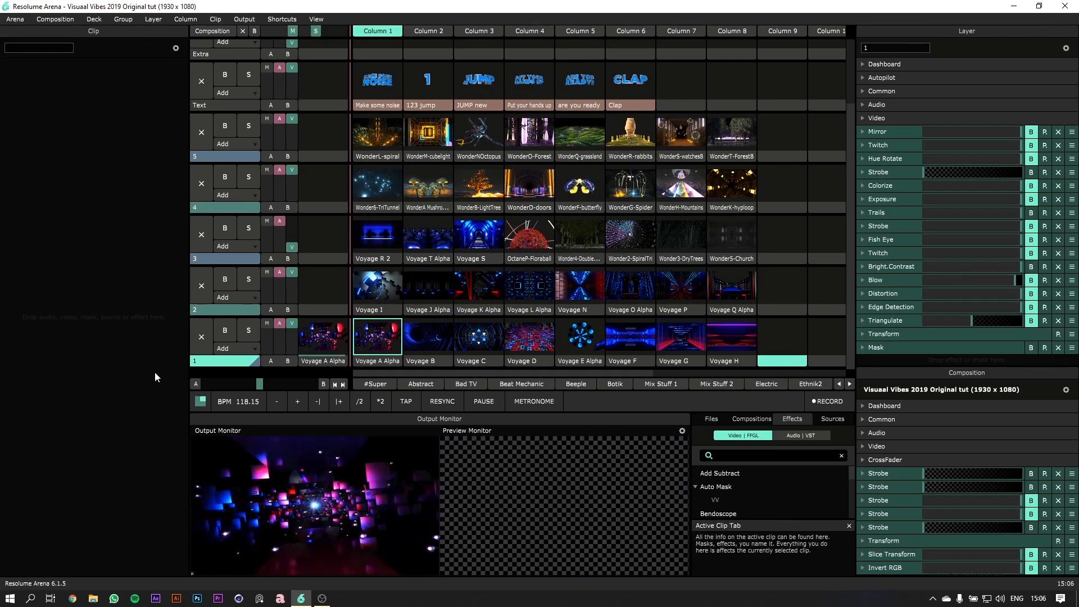
# View the Fader Start option in layer 1's settings and close them.
pyautogui.rightClick(221, 366)
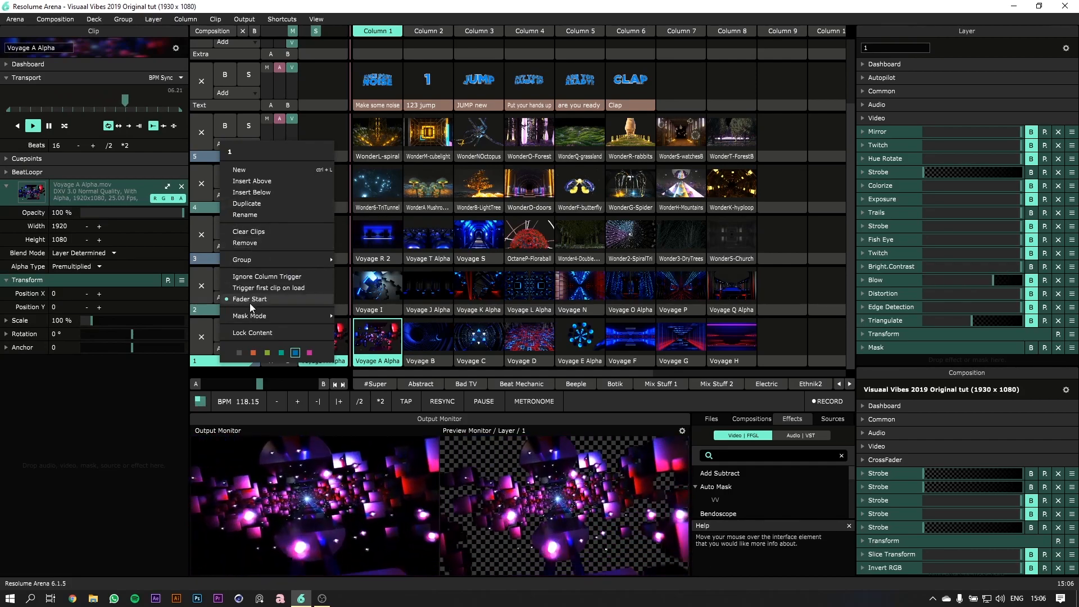
pyautogui.click(204, 365)
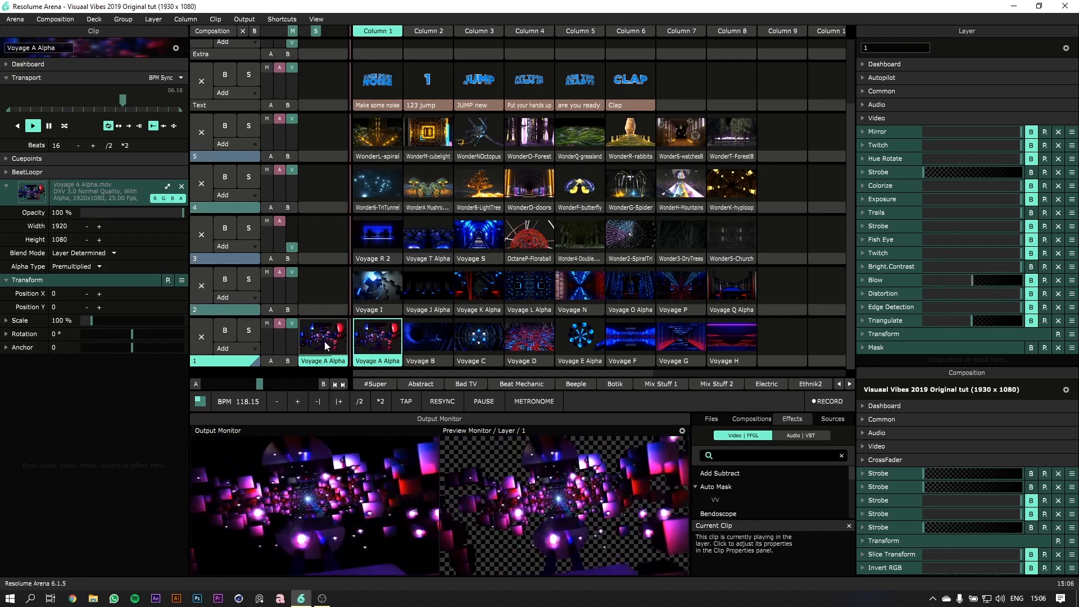
# Make layers 2 to 5 active in turn, return to layer 1, and cycle up to layer 5 again.
pyautogui.click(218, 310)
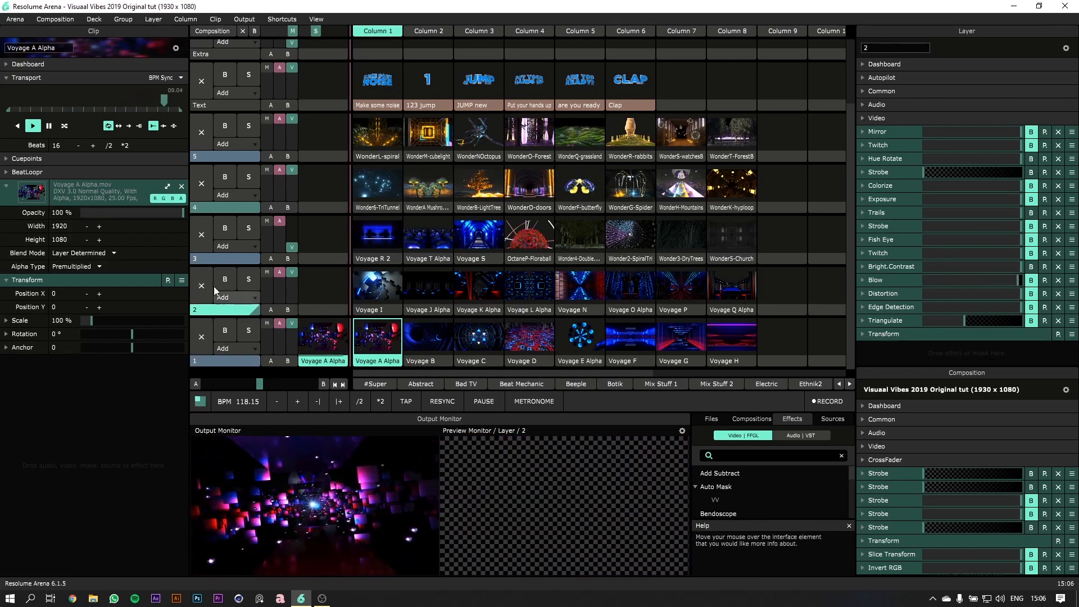
pyautogui.click(216, 259)
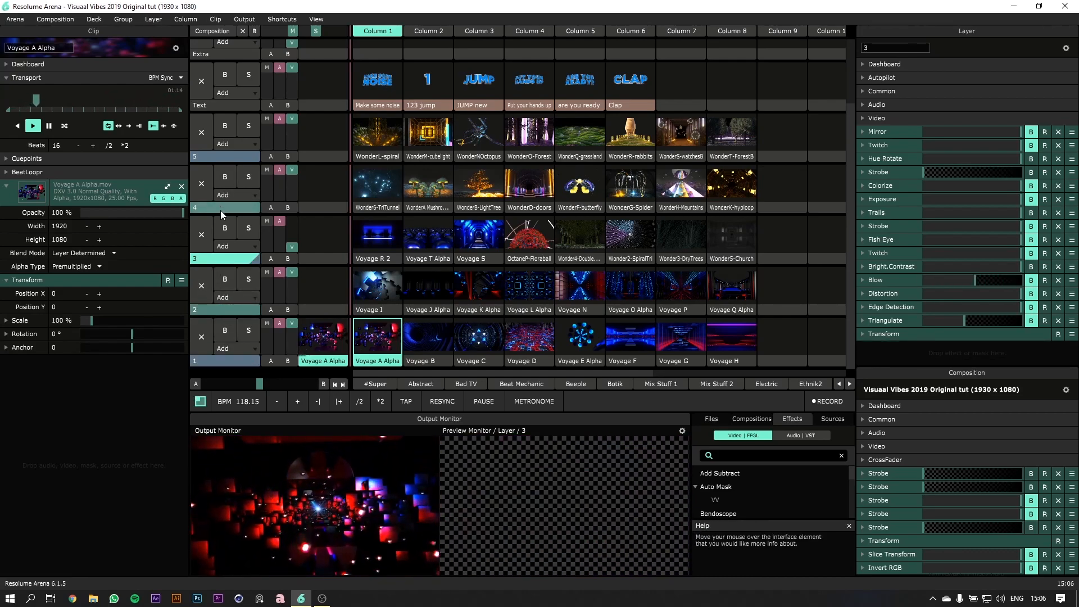
pyautogui.click(221, 210)
pyautogui.click(228, 157)
pyautogui.click(227, 361)
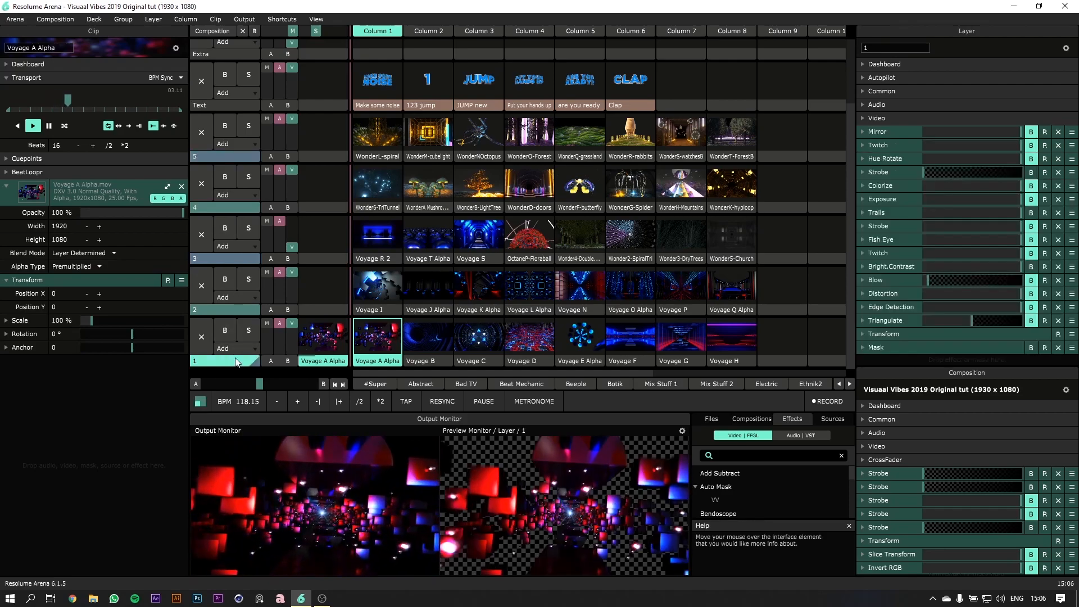
pyautogui.click(230, 309)
pyautogui.click(221, 258)
pyautogui.click(222, 210)
pyautogui.click(238, 157)
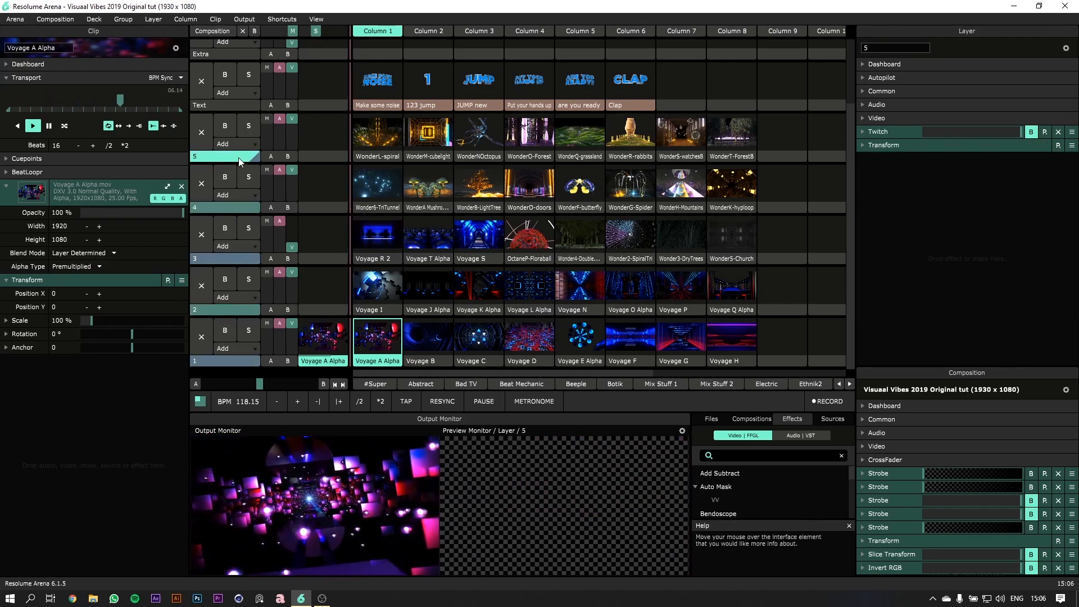
# Lower layer 1's video opacity to zero and trigger the Voyage L Alpha clip on layer 5.
pyautogui.moveTo(291, 323); pyautogui.dragTo(291, 349)
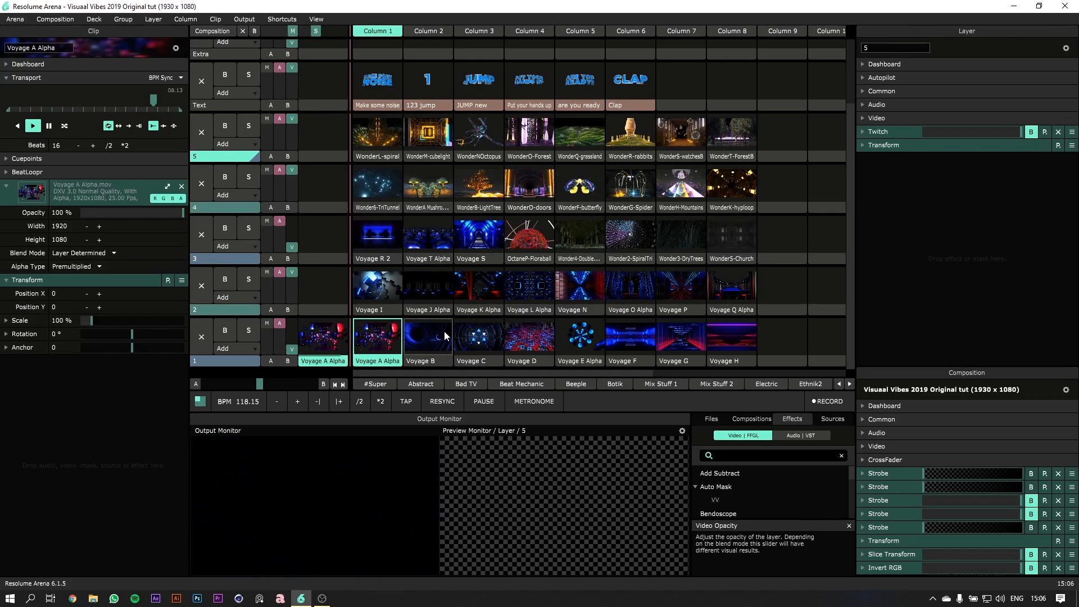
pyautogui.click(537, 303)
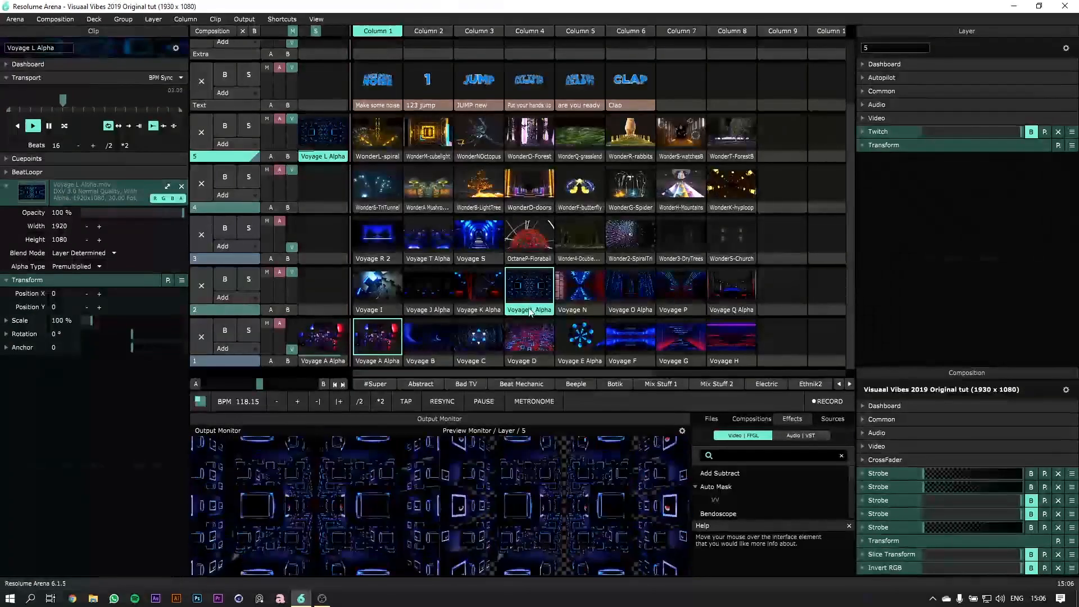
# View the clip options of Voyage L Alpha and make layer 1 the active layer.
pyautogui.rightClick(530, 313)
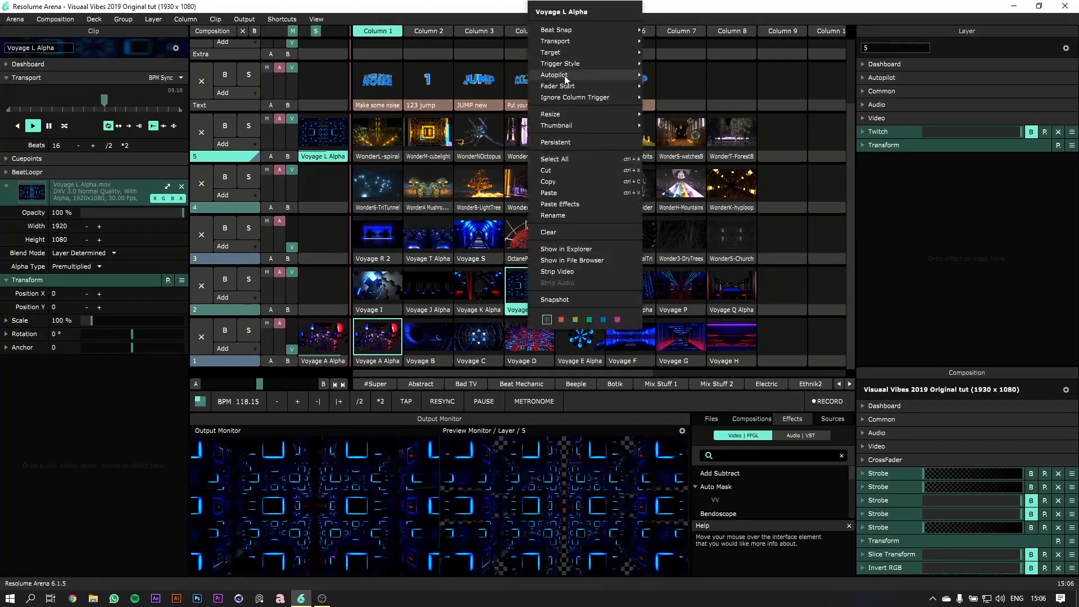
pyautogui.moveTo(554, 89)
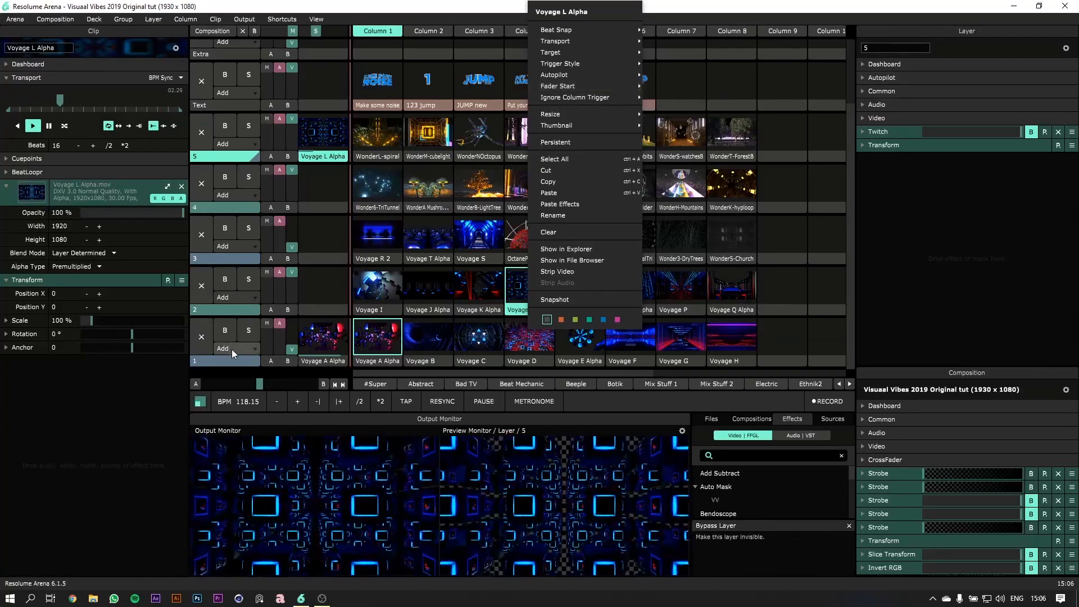
pyautogui.click(239, 362)
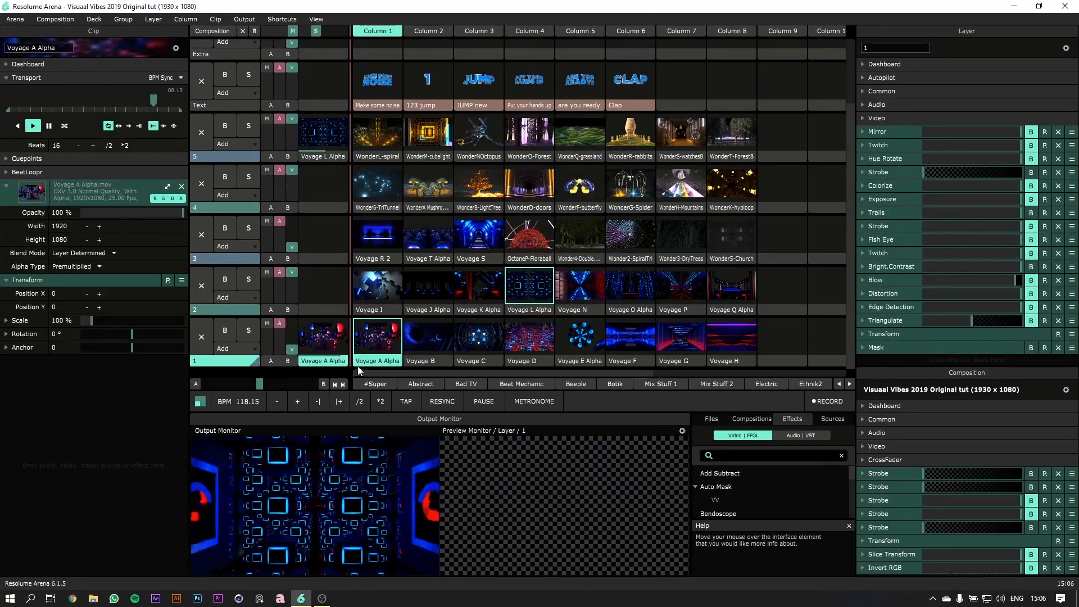
# Select the empty Column 9 slot in layer 1 and clear the clip playing on layer 5.
pyautogui.click(801, 359)
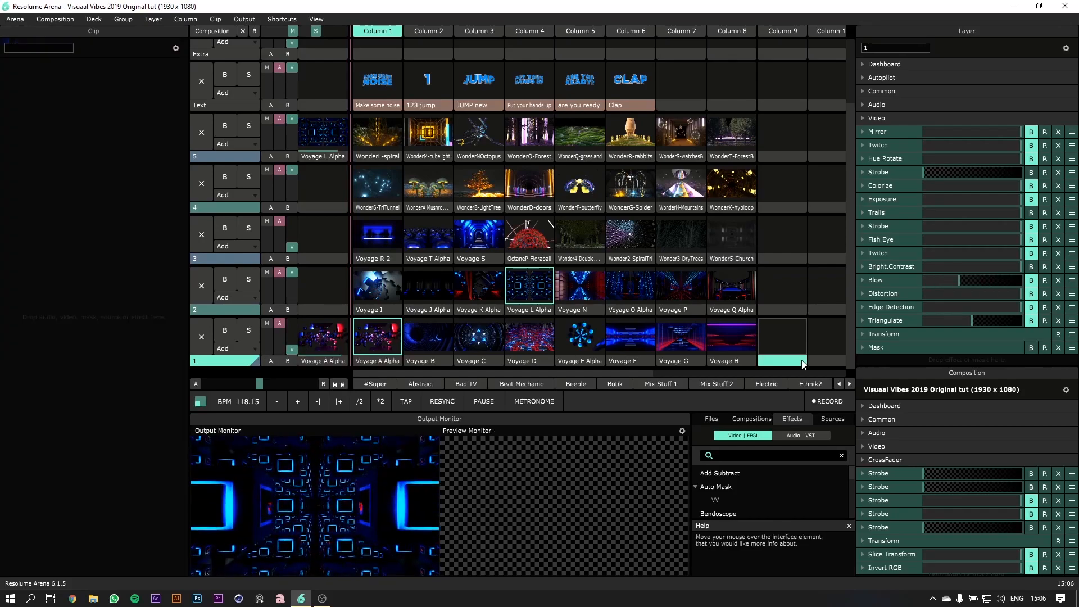
pyautogui.click(198, 139)
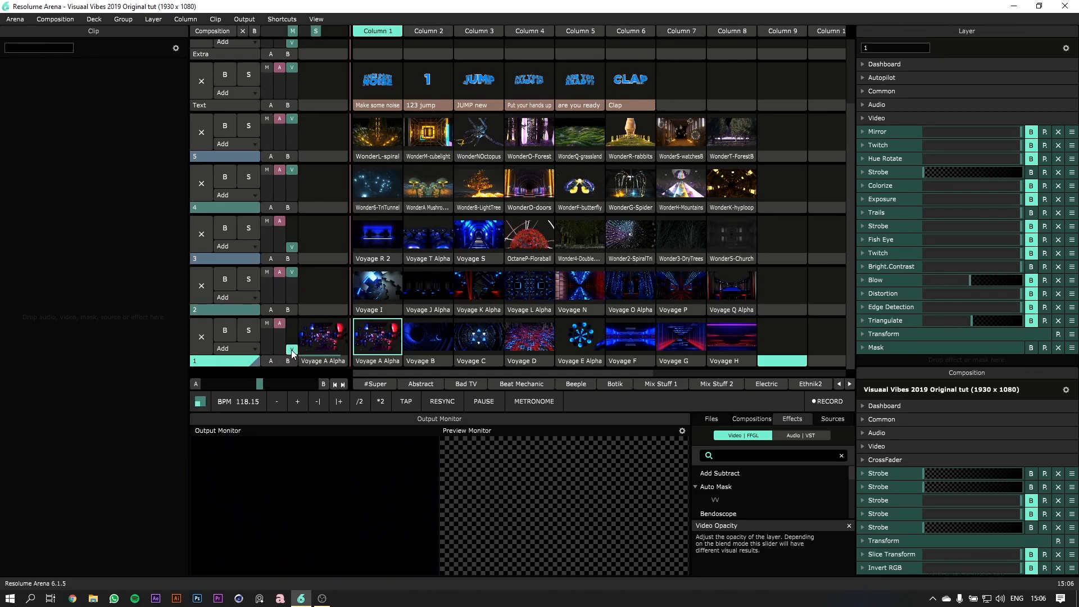
# Preview the Voyage A Alpha clip in layer 1 and restore the layer's video opacity to full.
pyautogui.click(373, 361)
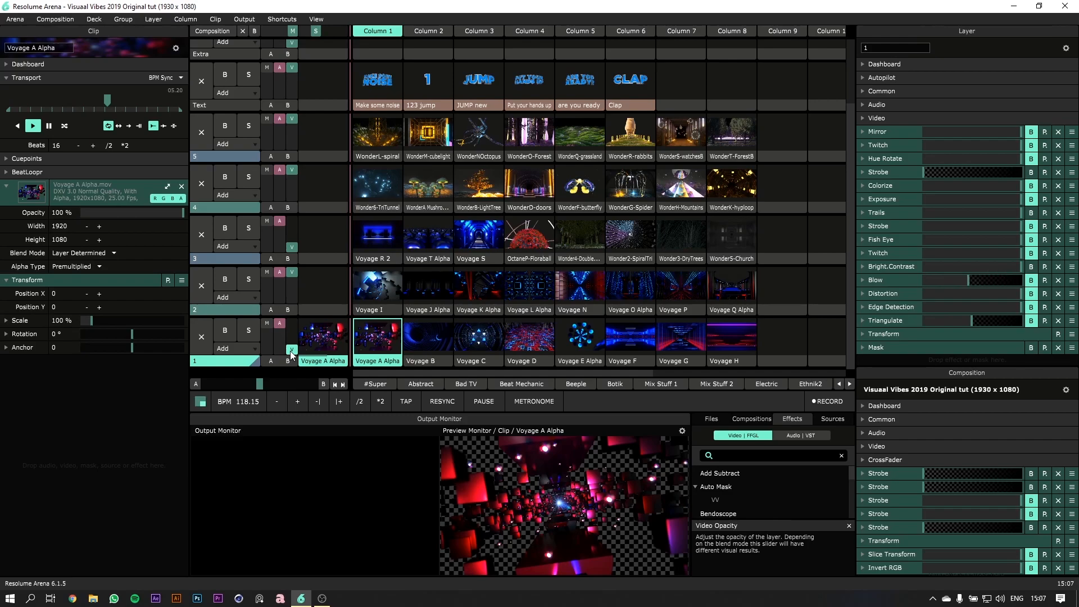
pyautogui.moveTo(291, 353)
pyautogui.mouseDown()
pyautogui.moveTo(294, 329)
pyautogui.moveTo(288, 365)
pyautogui.mouseUp()
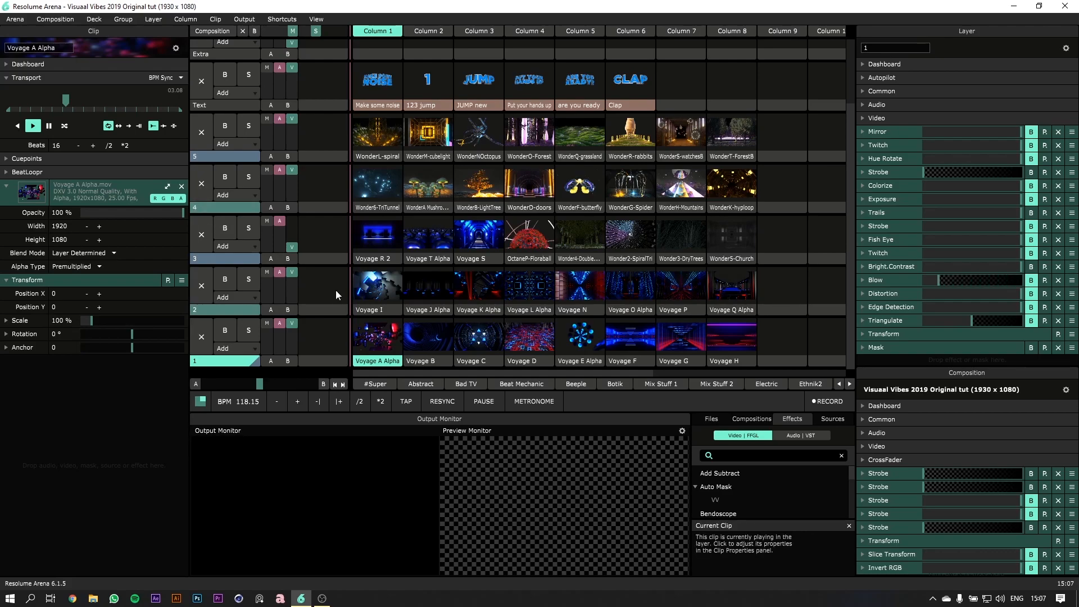
# Lower the video opacity of layers 1 and 2 to zero and view the Fader Start options of the Voyage D clip.
pyautogui.moveTo(291, 272); pyautogui.dragTo(295, 350)
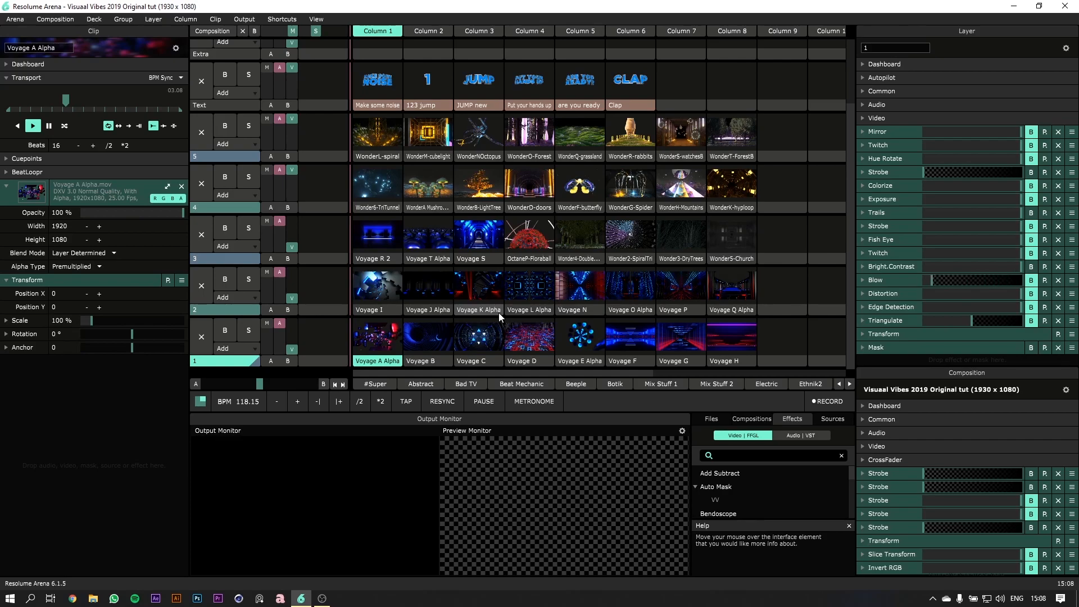
pyautogui.click(536, 361)
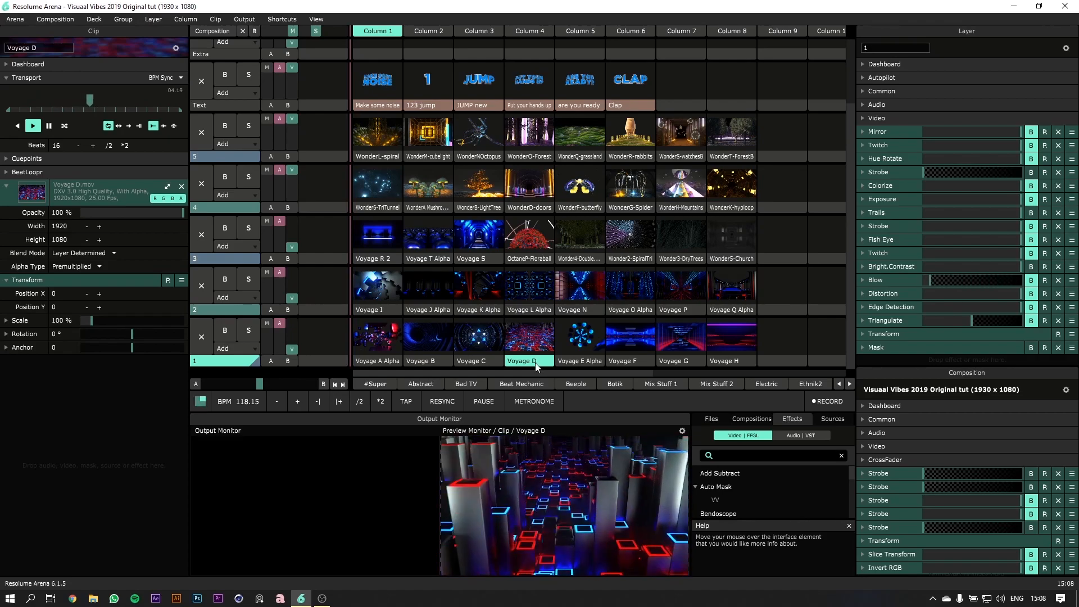
pyautogui.rightClick(535, 363)
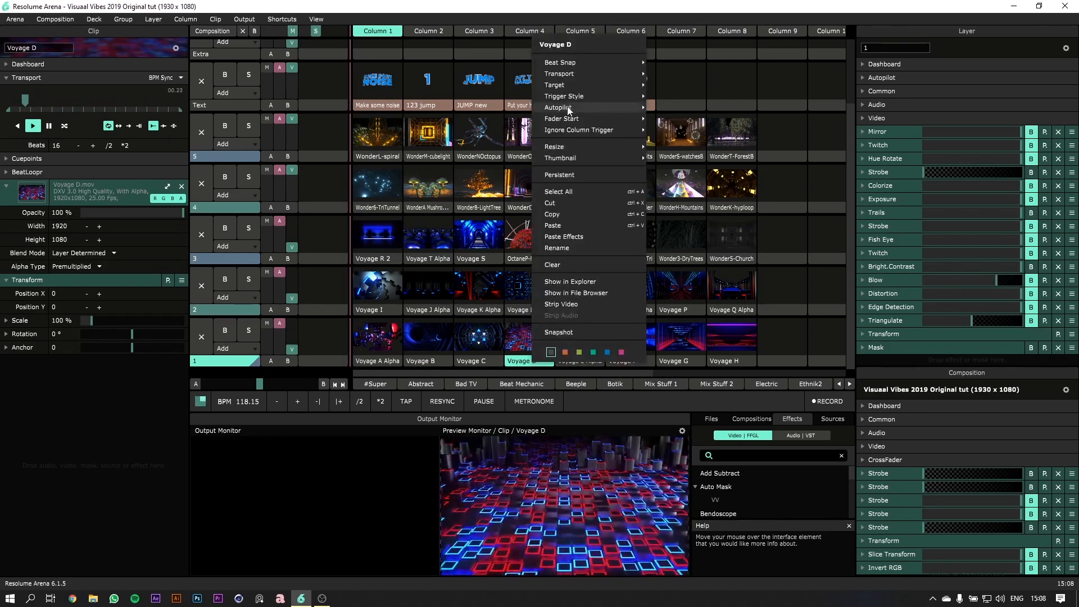
pyautogui.moveTo(584, 119)
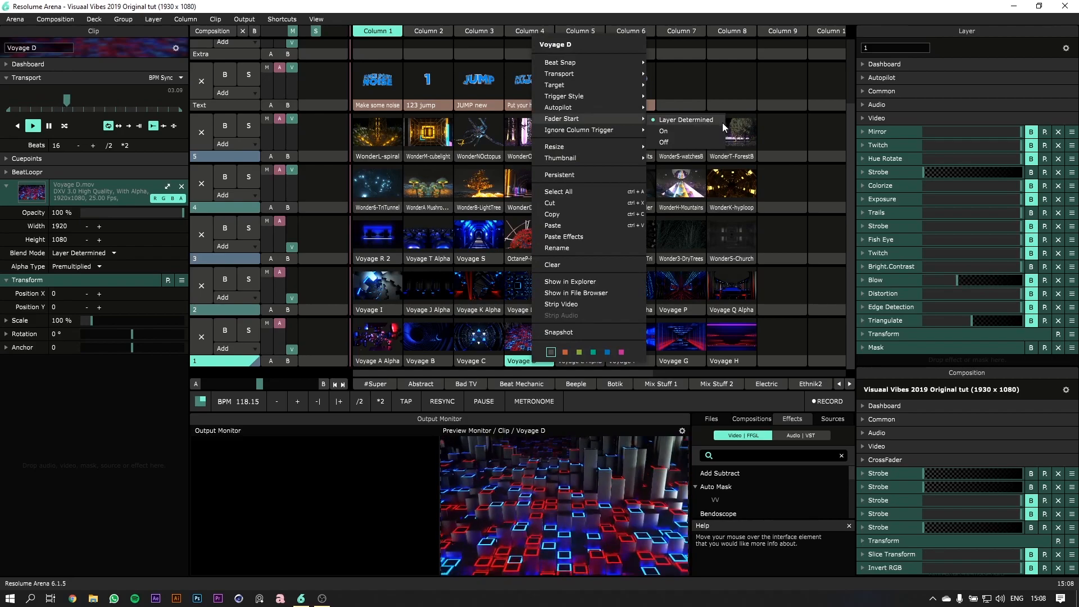
pyautogui.click(528, 365)
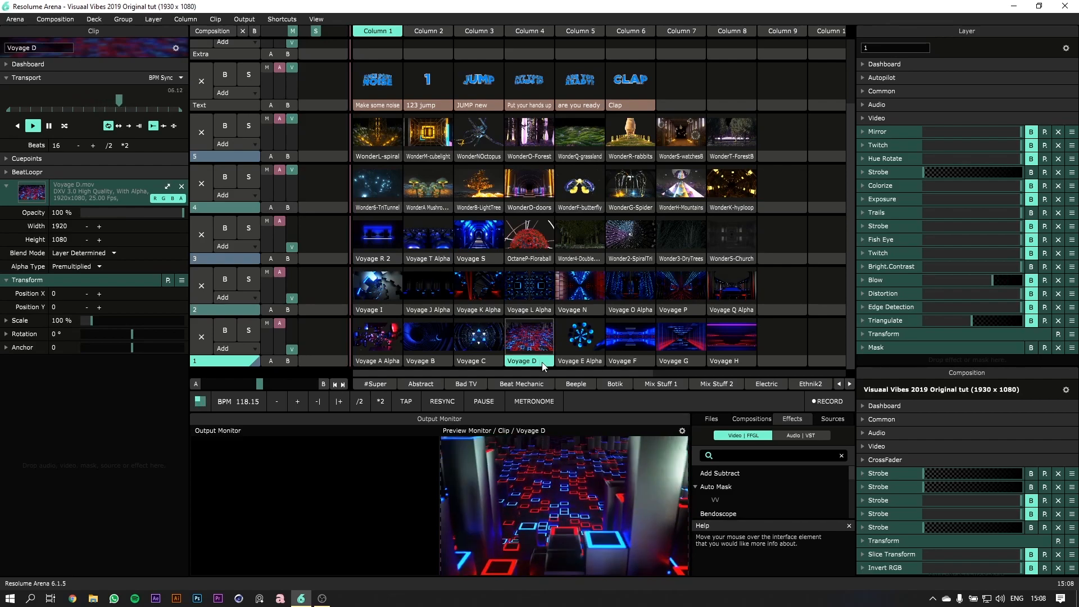
pyautogui.rightClick(543, 367)
pyautogui.moveTo(483, 119)
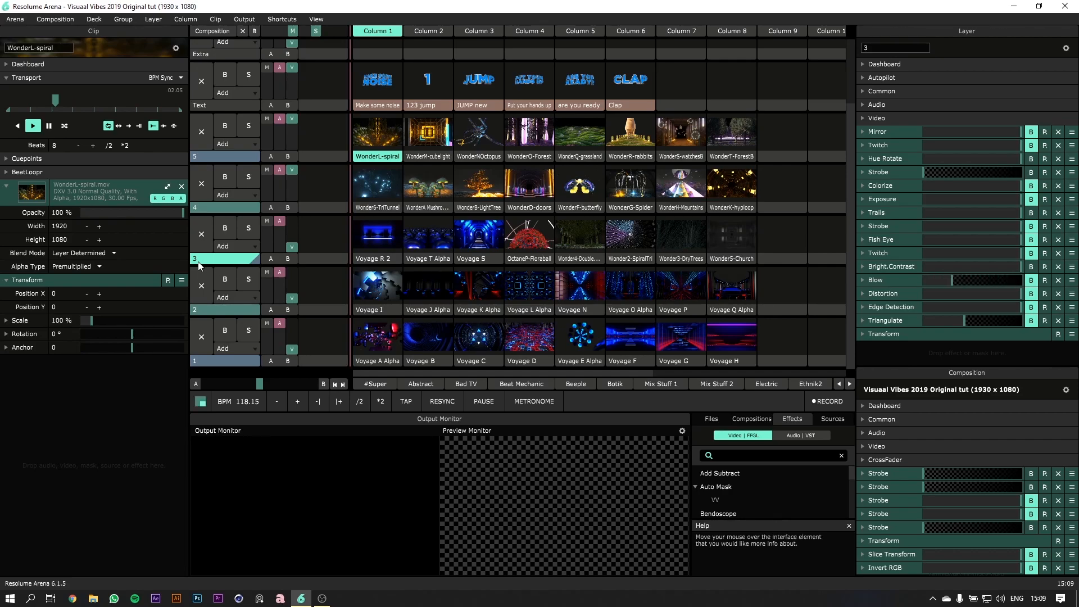
# Select layers 1 to 5 one after another and examine each layer's list of video effects.
pyautogui.click(227, 310)
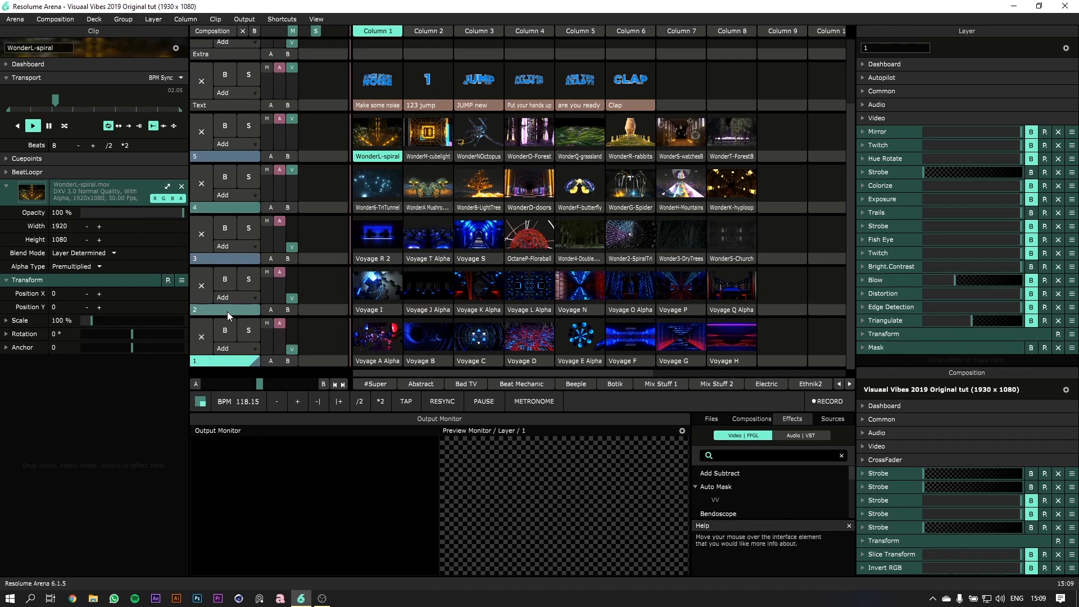
pyautogui.click(230, 360)
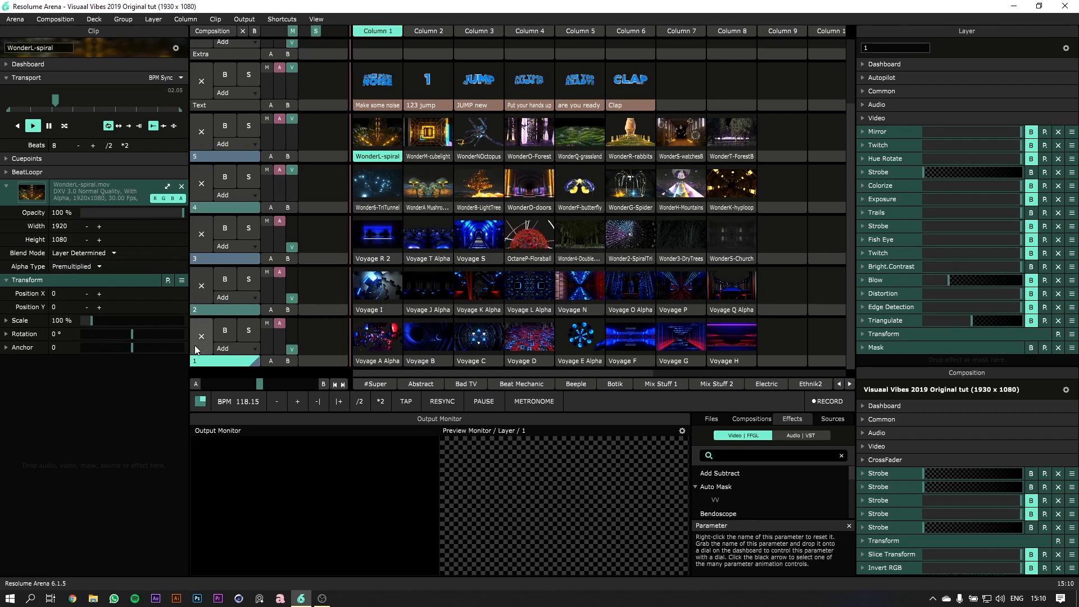
pyautogui.click(217, 309)
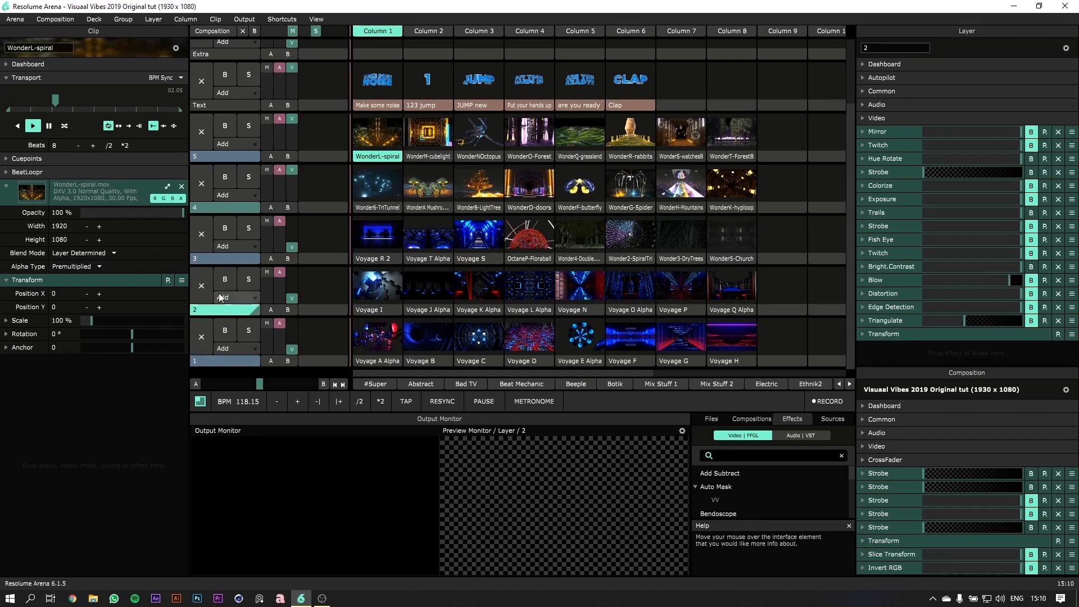
pyautogui.click(224, 260)
pyautogui.click(231, 207)
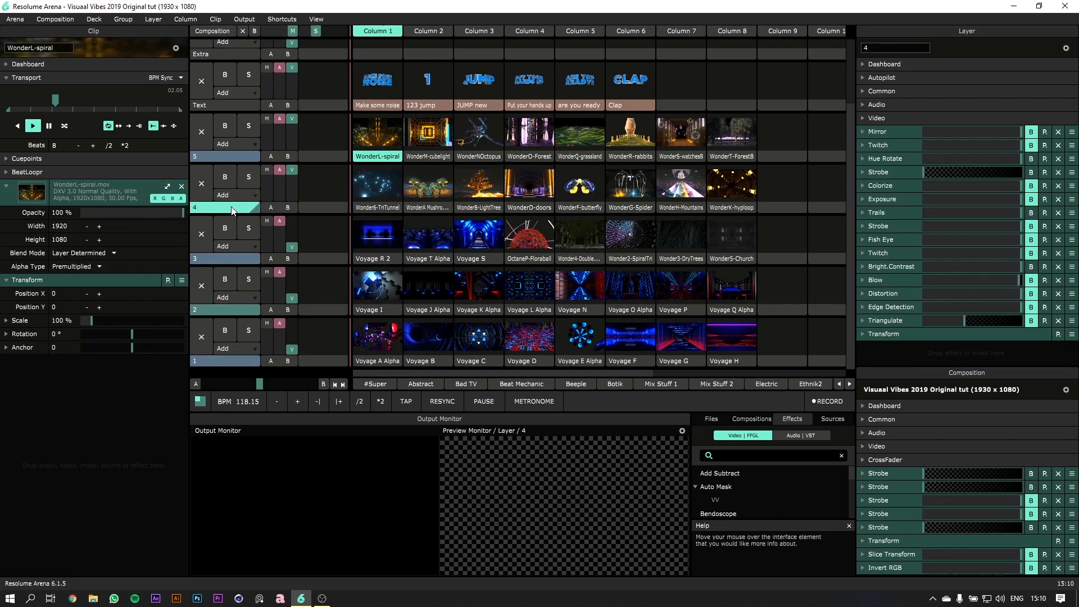
pyautogui.click(231, 157)
pyautogui.click(240, 361)
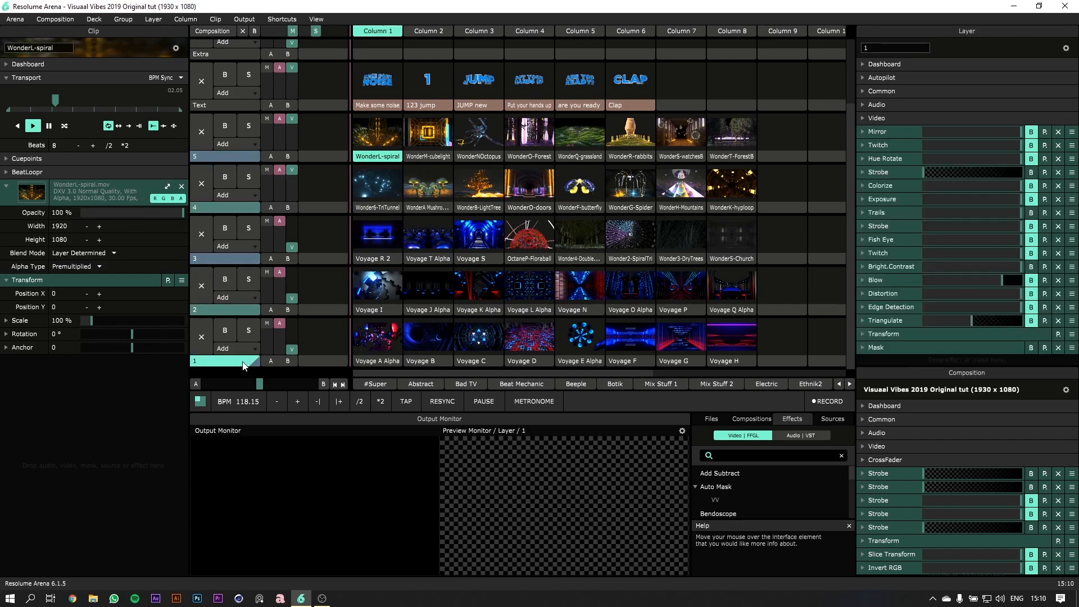
pyautogui.click(240, 310)
pyautogui.click(236, 258)
pyautogui.click(231, 207)
pyautogui.click(225, 157)
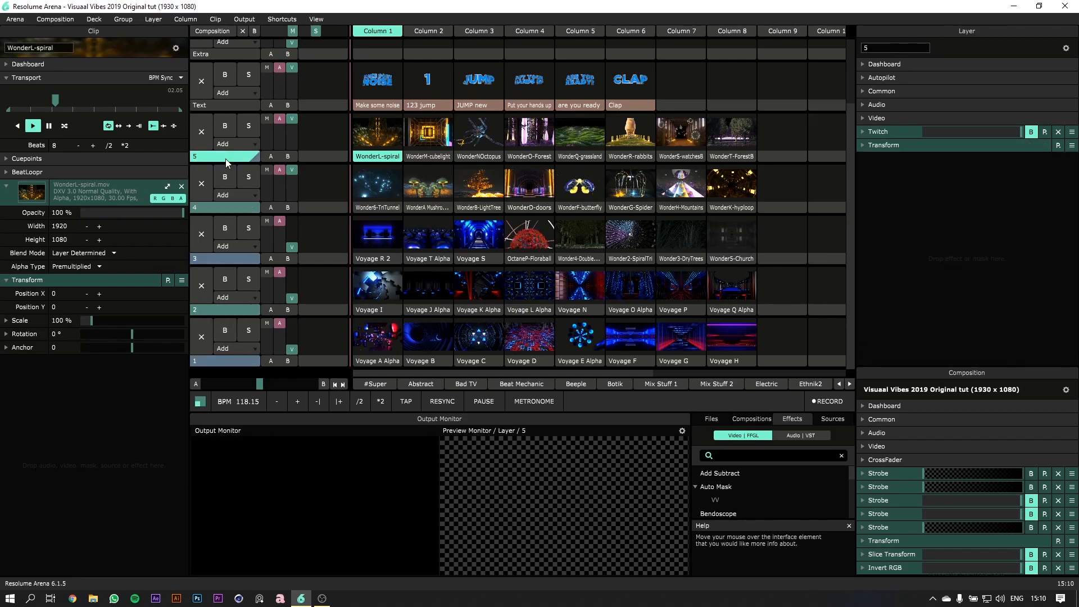
pyautogui.click(221, 362)
pyautogui.click(224, 309)
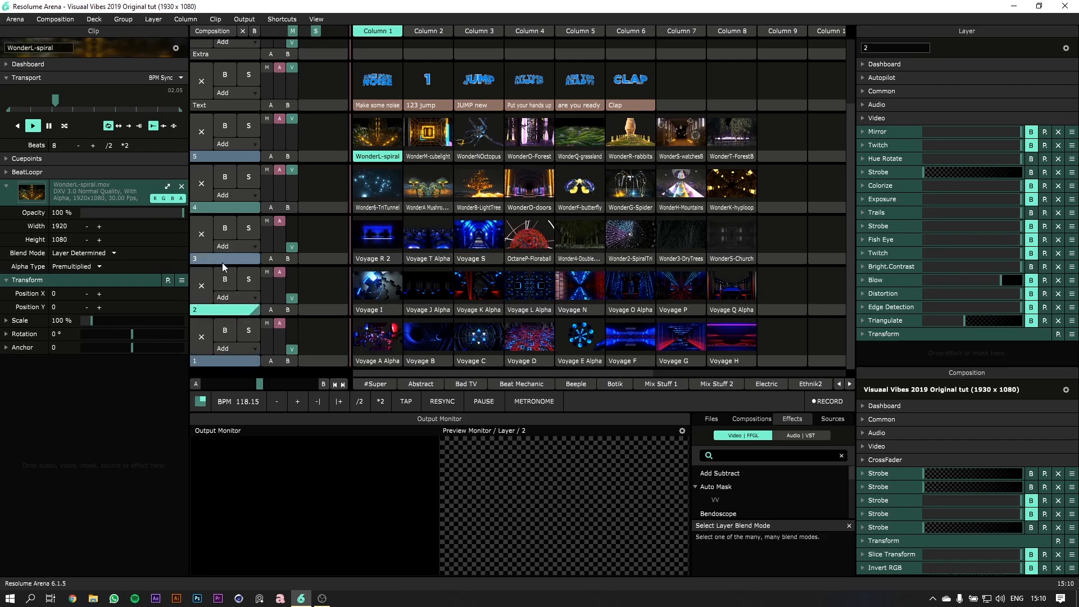
pyautogui.click(225, 258)
pyautogui.click(220, 207)
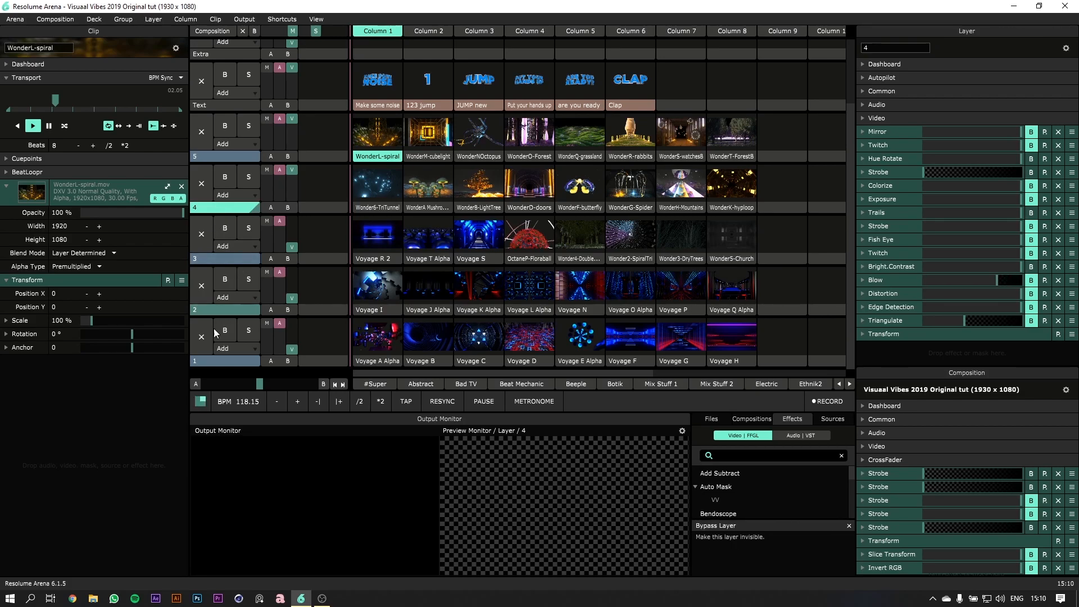
# Remove the Mask effect from layer 1.
pyautogui.click(236, 360)
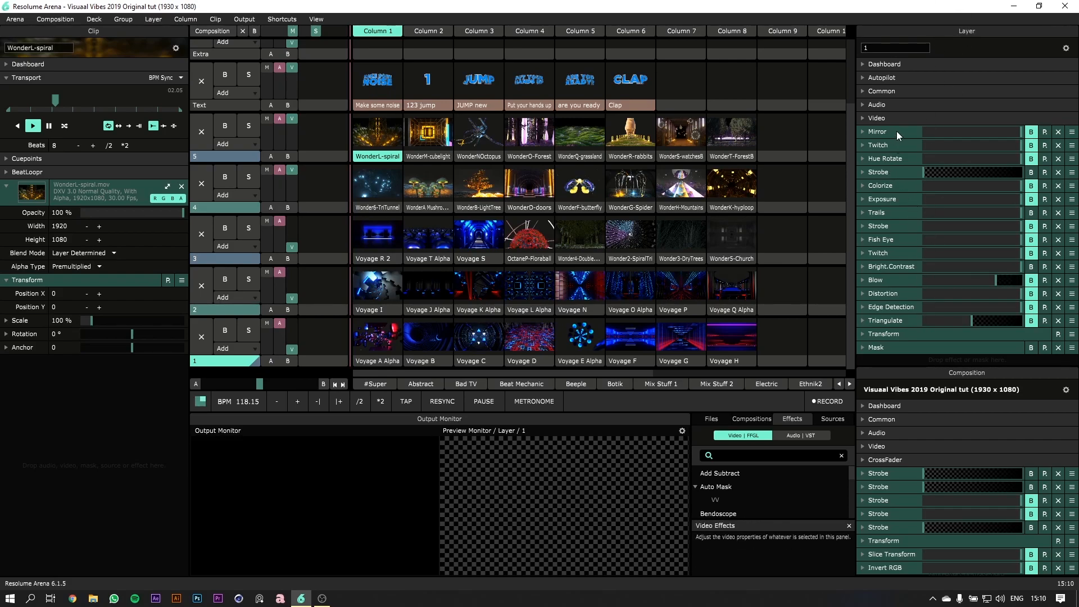
pyautogui.click(1057, 347)
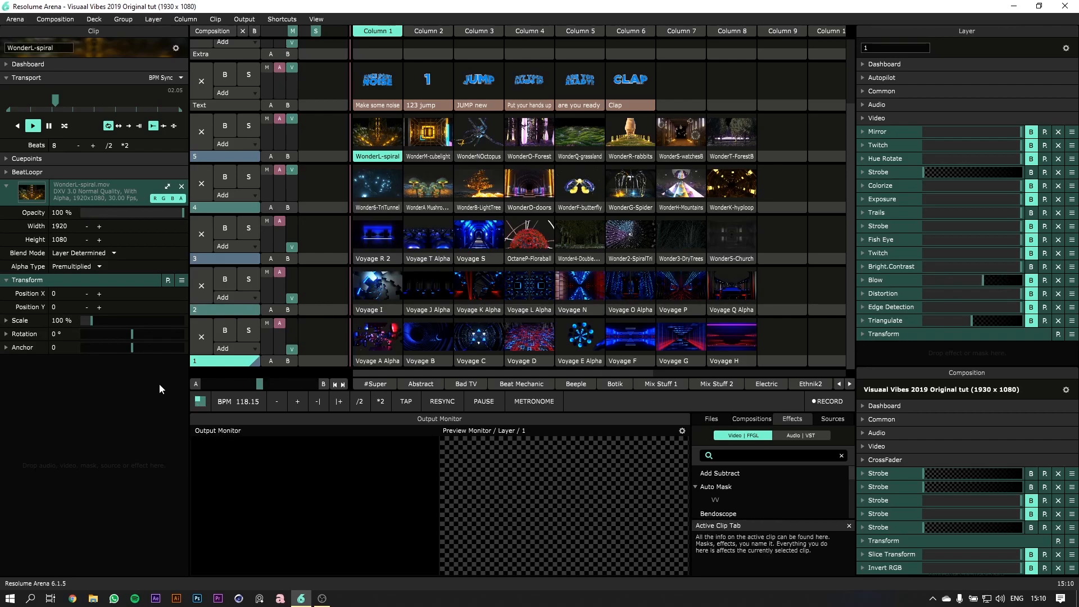
# Compare the video effect lists of layers 1 to 4, checking that the same effects sit in the same order.
pyautogui.click(220, 311)
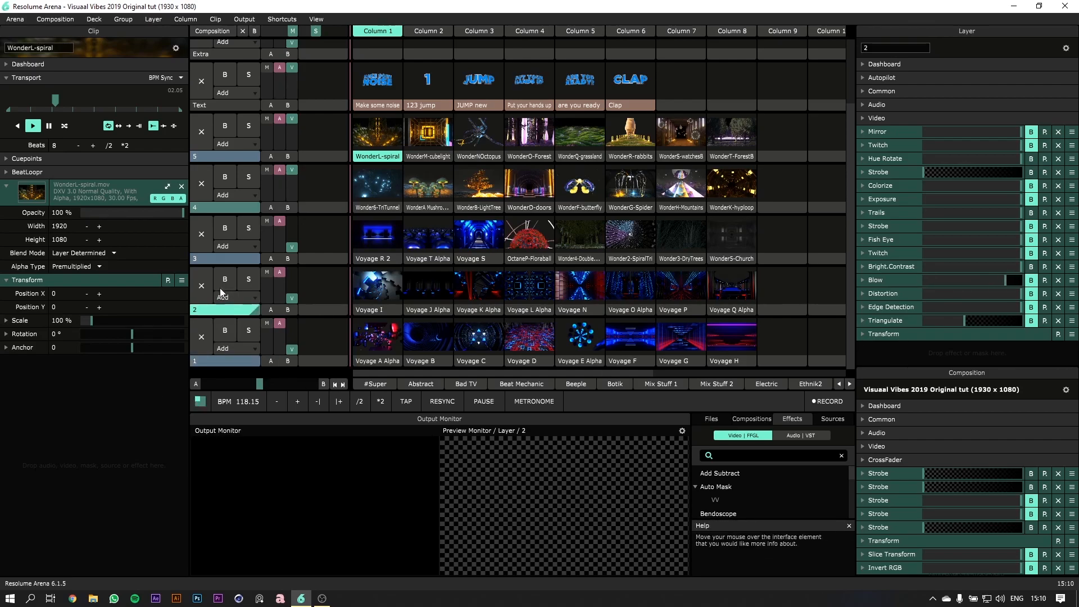
pyautogui.click(228, 258)
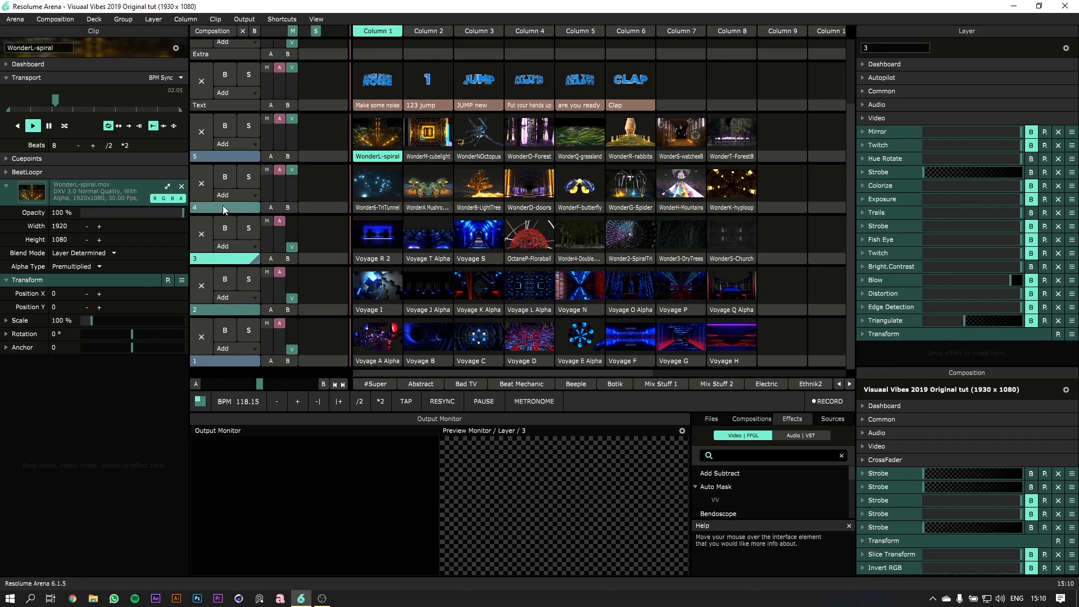
pyautogui.click(223, 207)
pyautogui.click(224, 361)
pyautogui.click(225, 309)
pyautogui.click(227, 259)
pyautogui.click(225, 207)
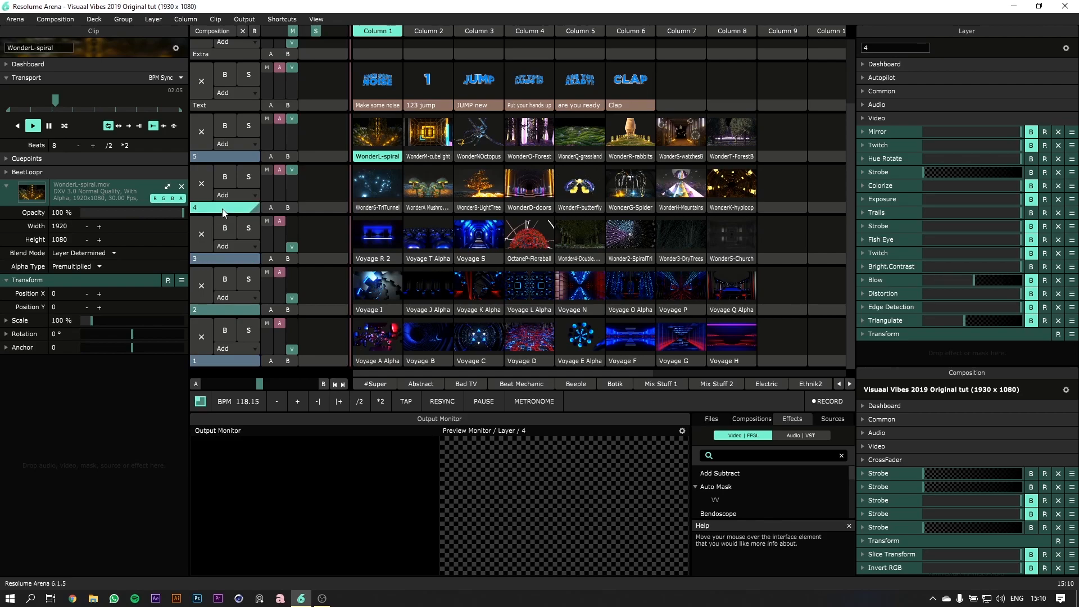
pyautogui.click(222, 362)
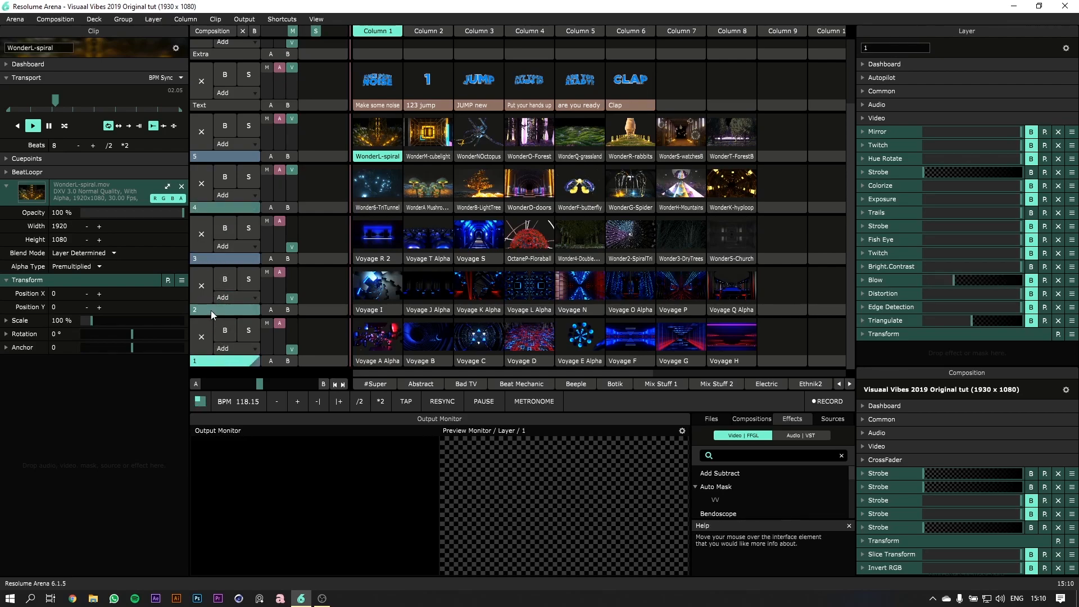
pyautogui.click(218, 259)
pyautogui.click(217, 211)
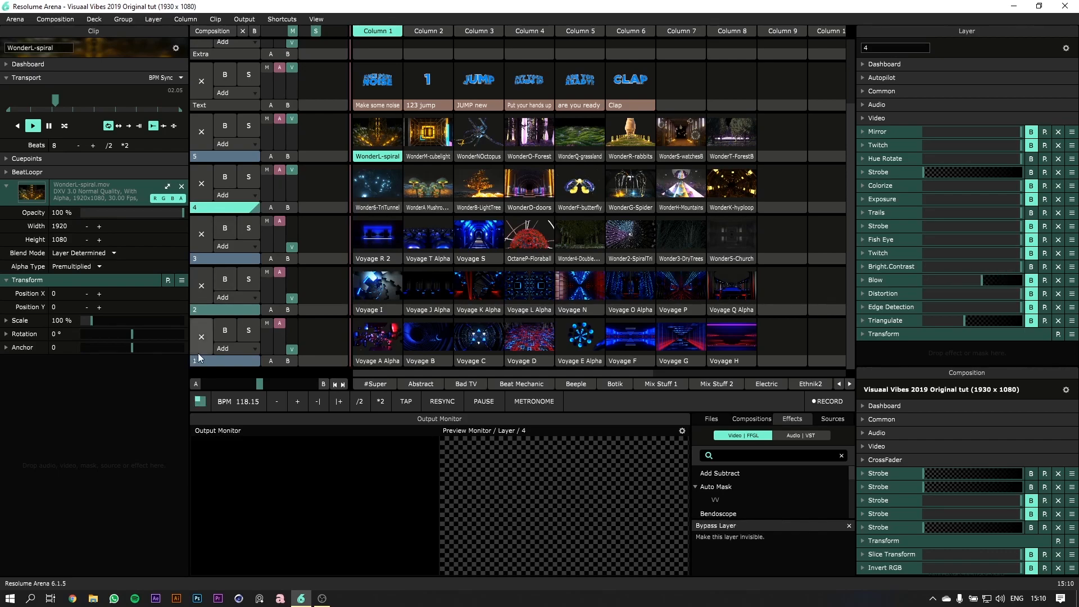
pyautogui.click(219, 360)
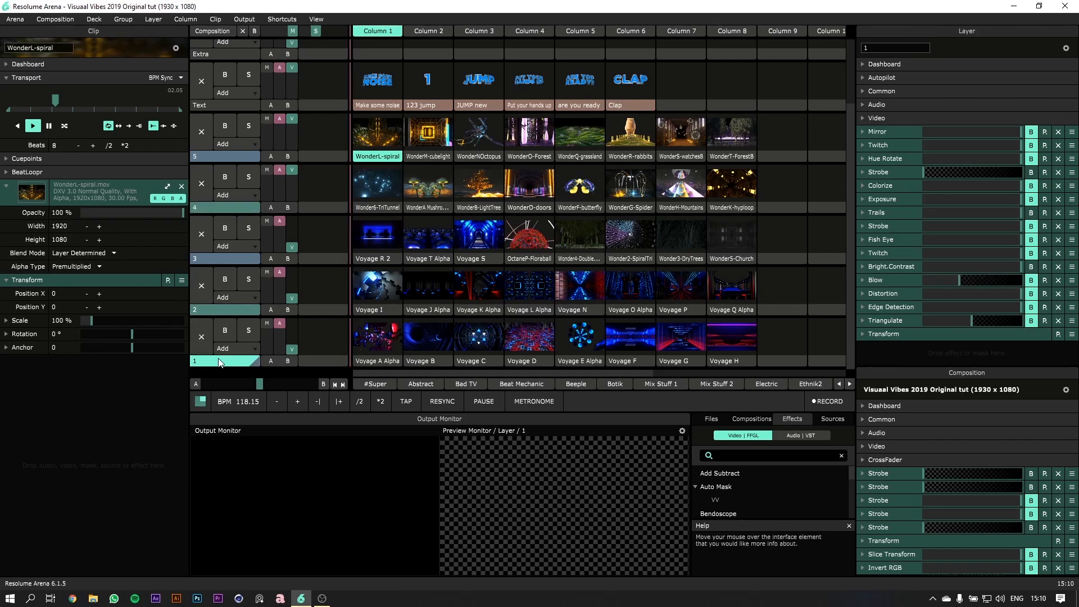
pyautogui.click(219, 310)
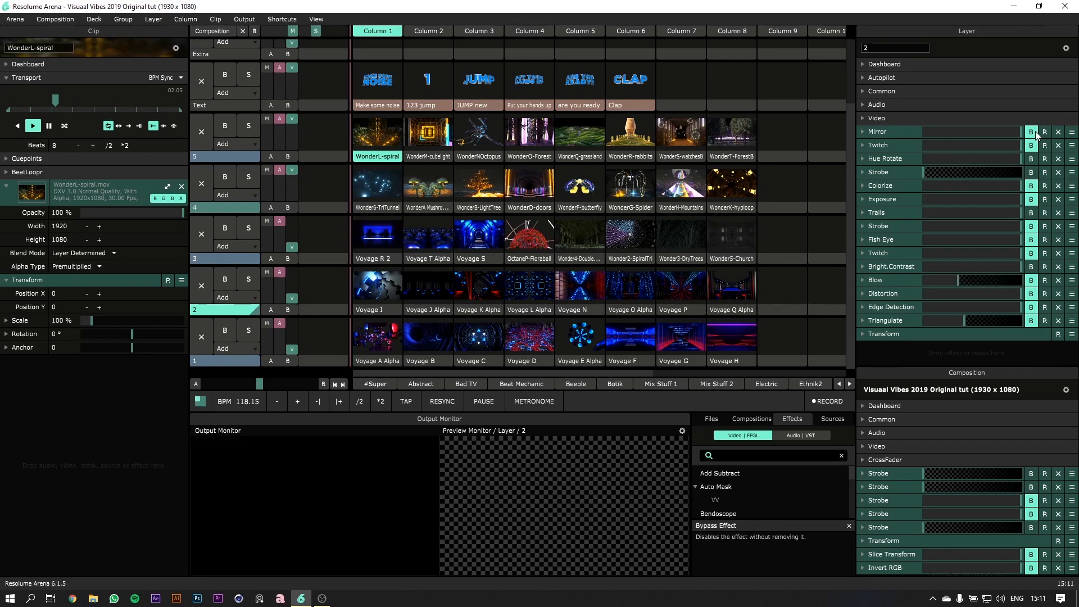
pyautogui.click(222, 260)
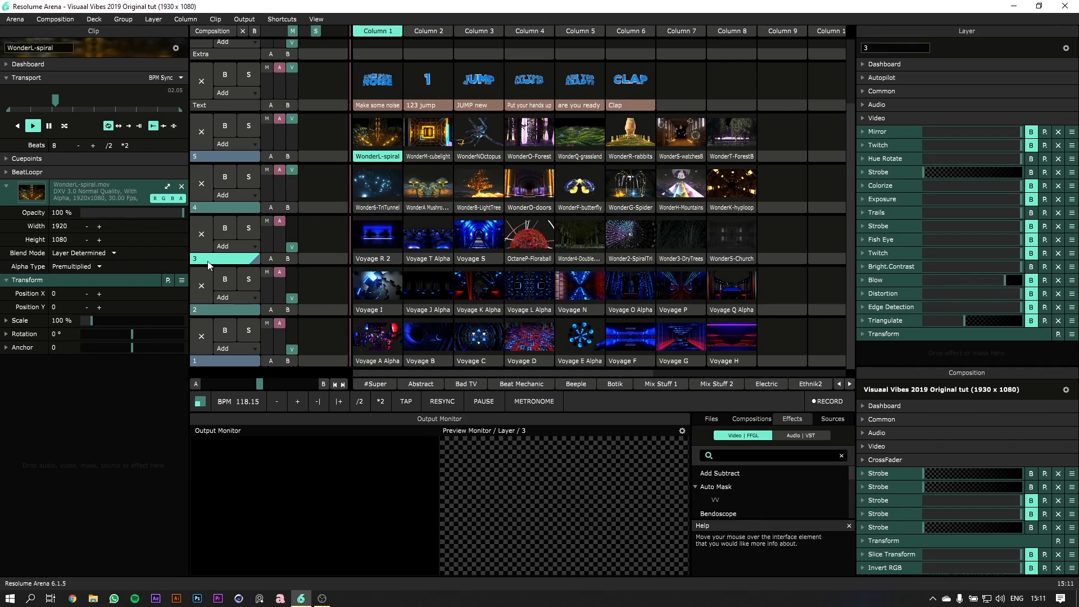
pyautogui.click(217, 309)
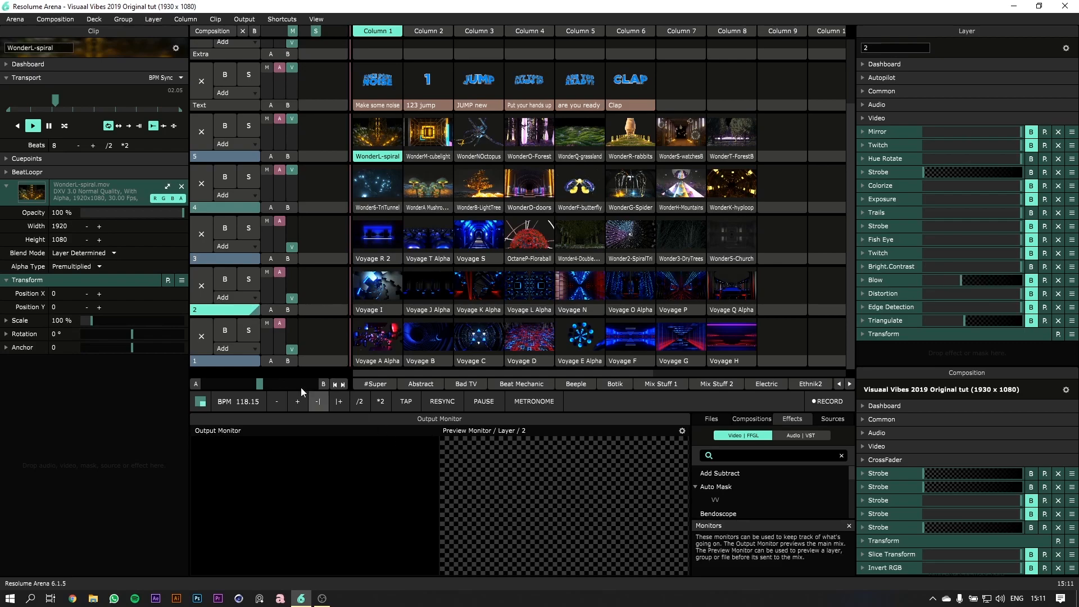
# Make layer 1 the active layer and trigger the Voyage I clip on it.
pyautogui.click(228, 363)
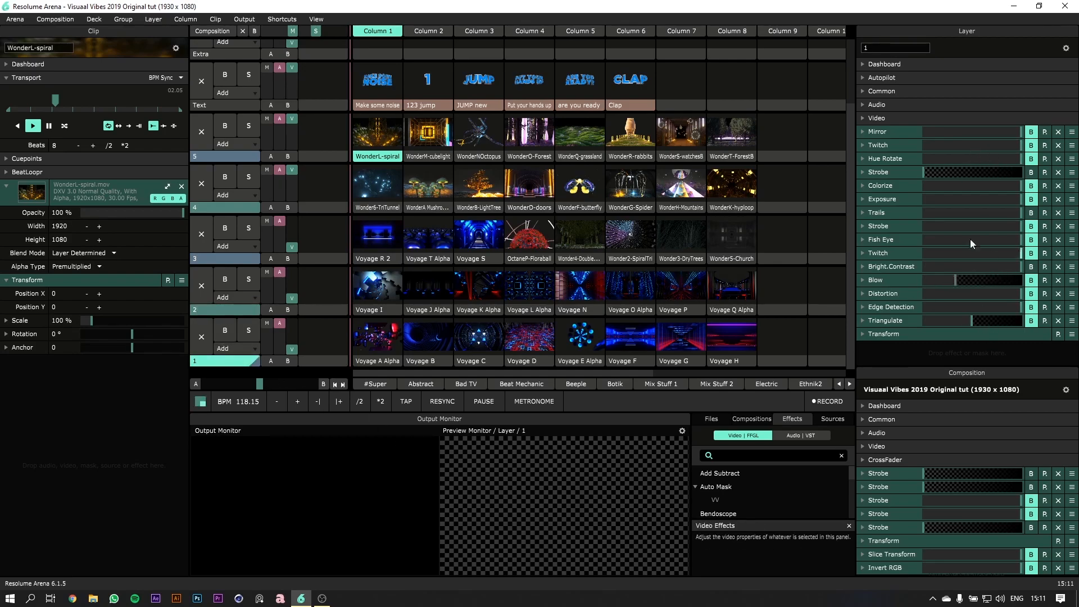
pyautogui.click(1031, 134)
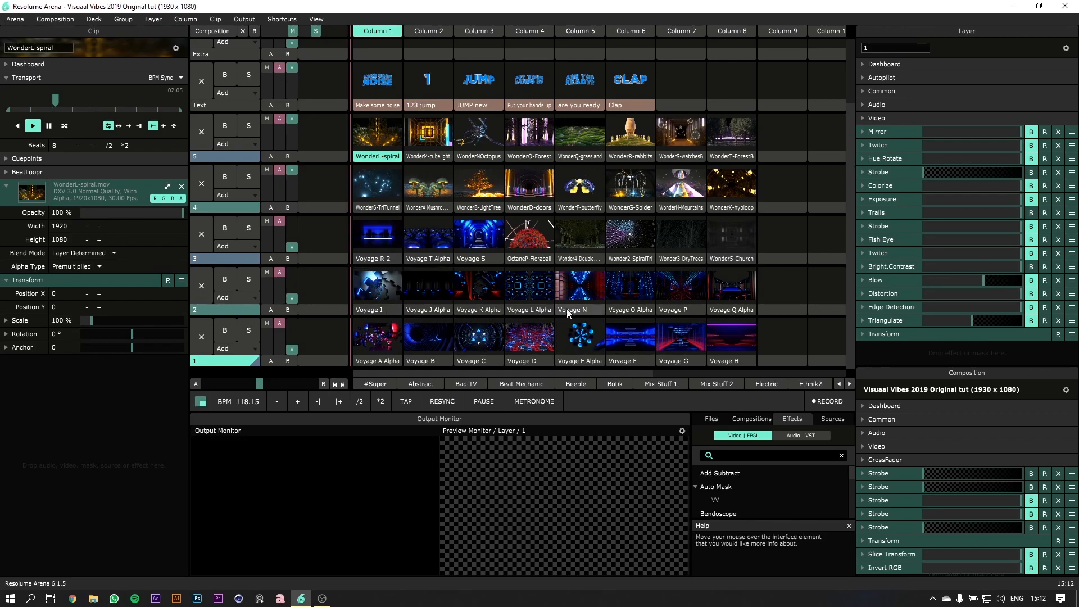
pyautogui.click(378, 289)
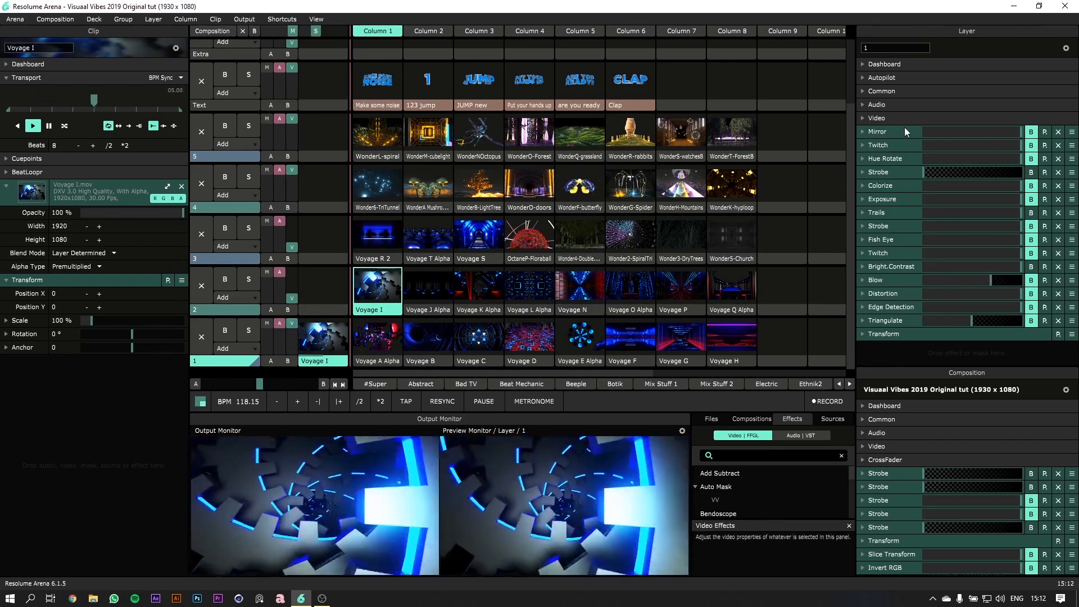
# Expand layer 1's Mirror effect, turn it on briefly and bypass it again.
pyautogui.click(891, 133)
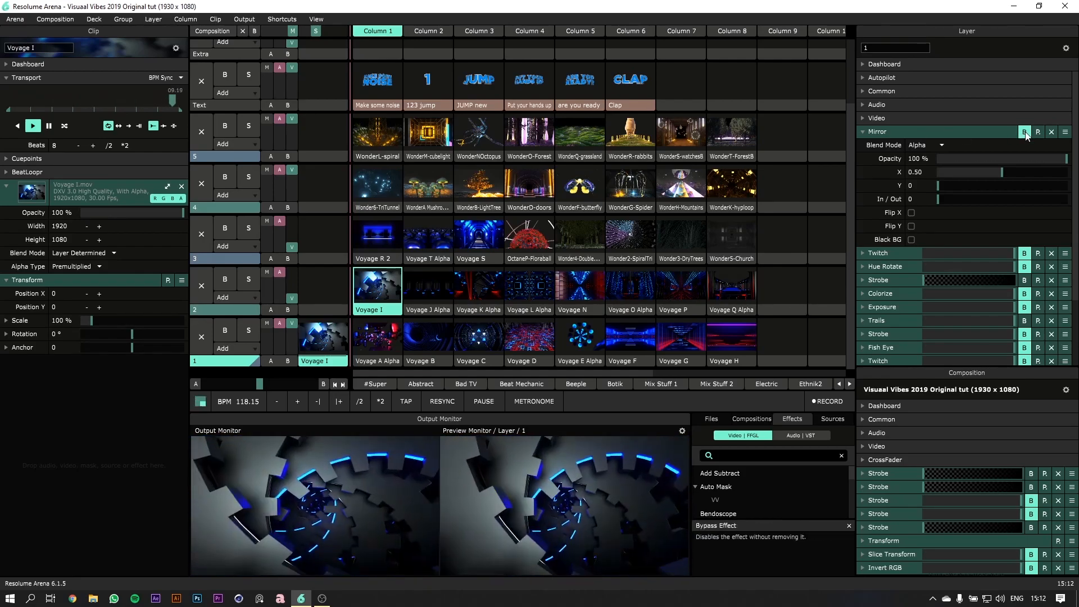
pyautogui.click(1024, 132)
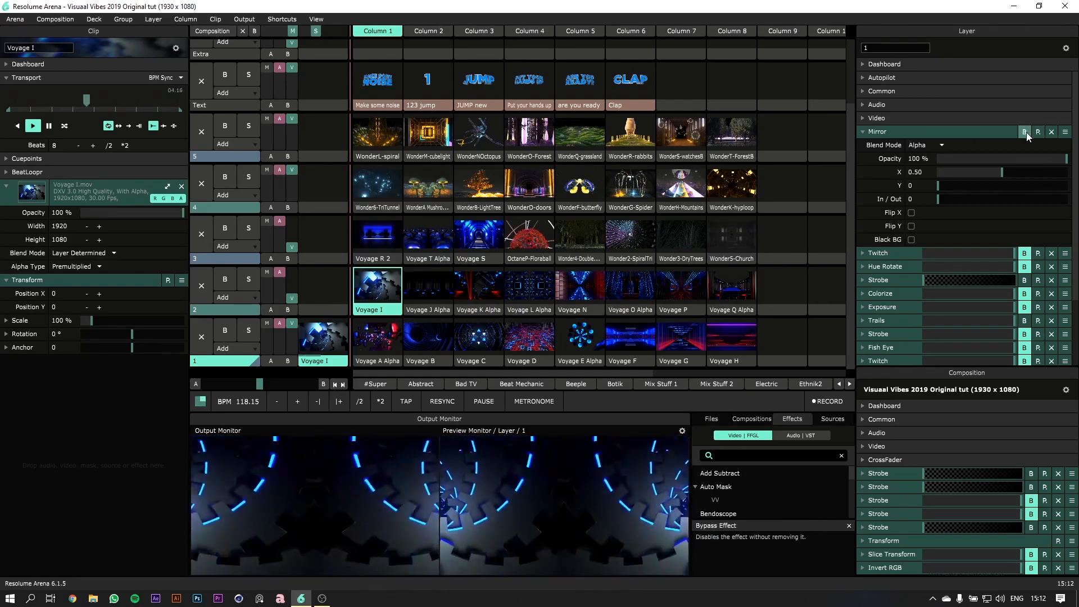
pyautogui.click(1025, 132)
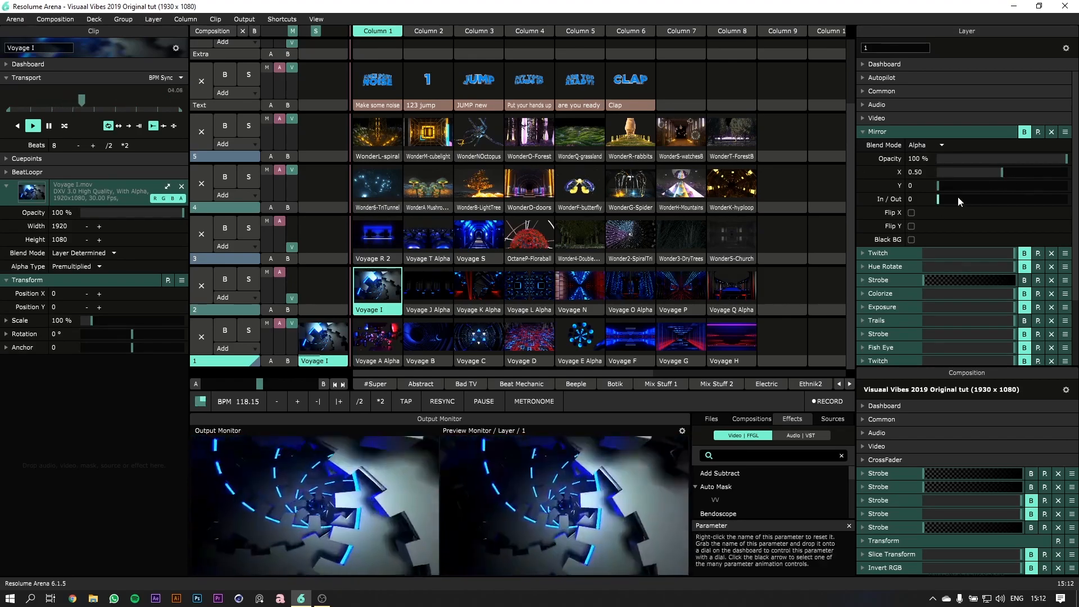
# Try out the In / Out, Flip X and Y parameters of layer 1's Mirror effect.
pyautogui.moveTo(940, 199); pyautogui.dragTo(919, 209)
pyautogui.click(910, 213)
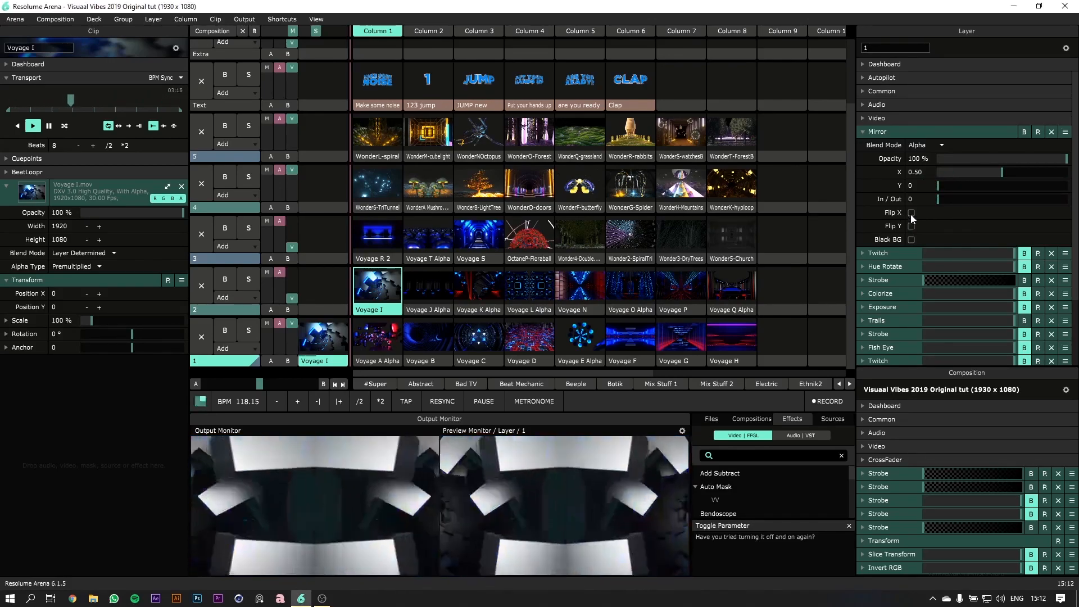
pyautogui.moveTo(951, 185); pyautogui.dragTo(1005, 190)
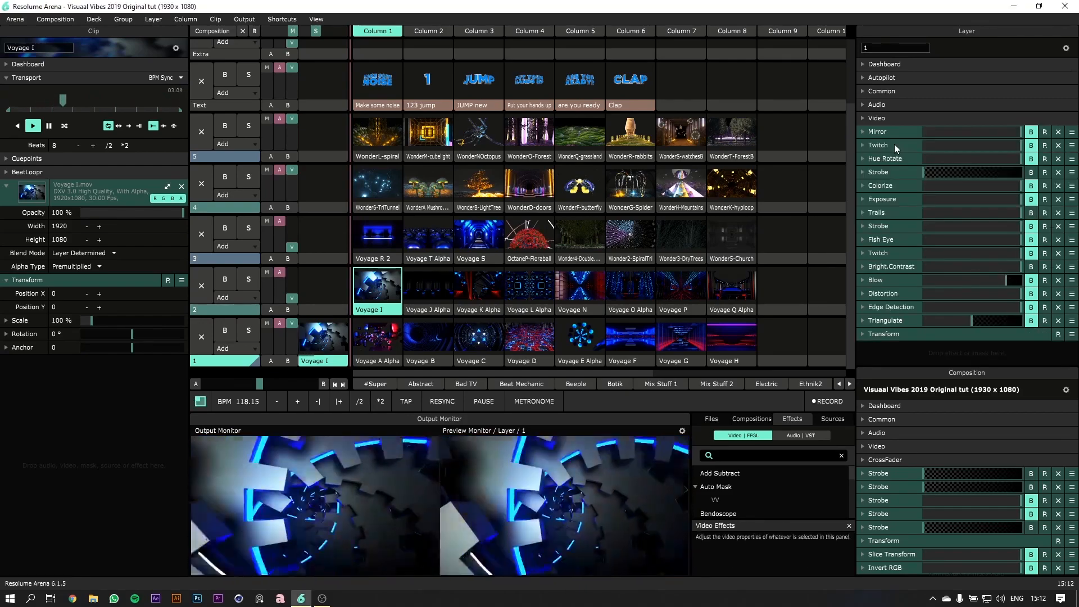
# Expand layer 1's first Twitch effect, review its parameters, and trigger Voyage N and a layer 4 clip to preview it.
pyautogui.click(910, 144)
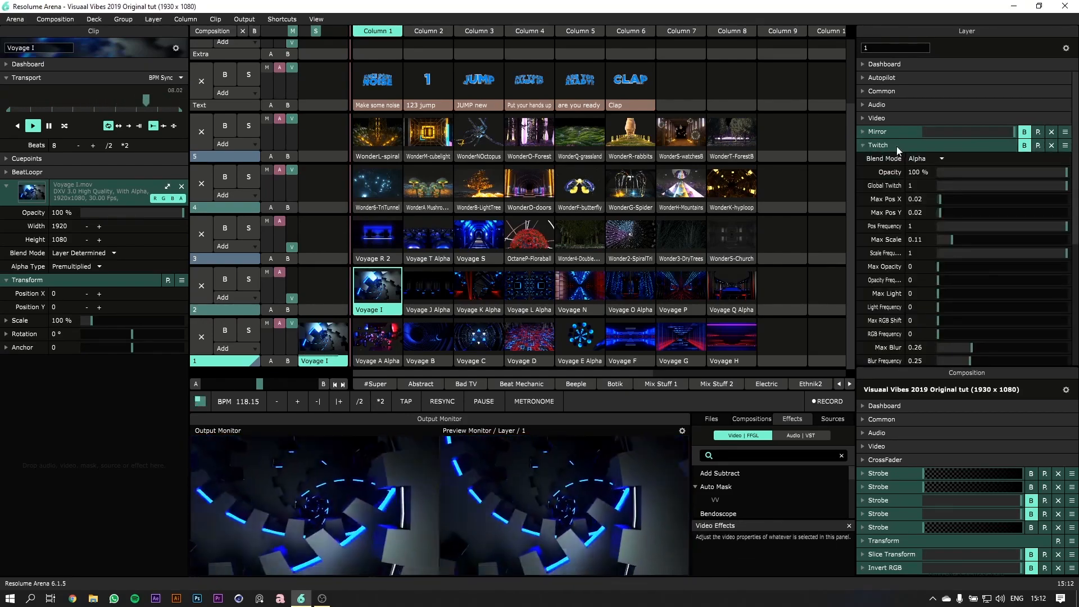
pyautogui.scroll(-2, 927, 150)
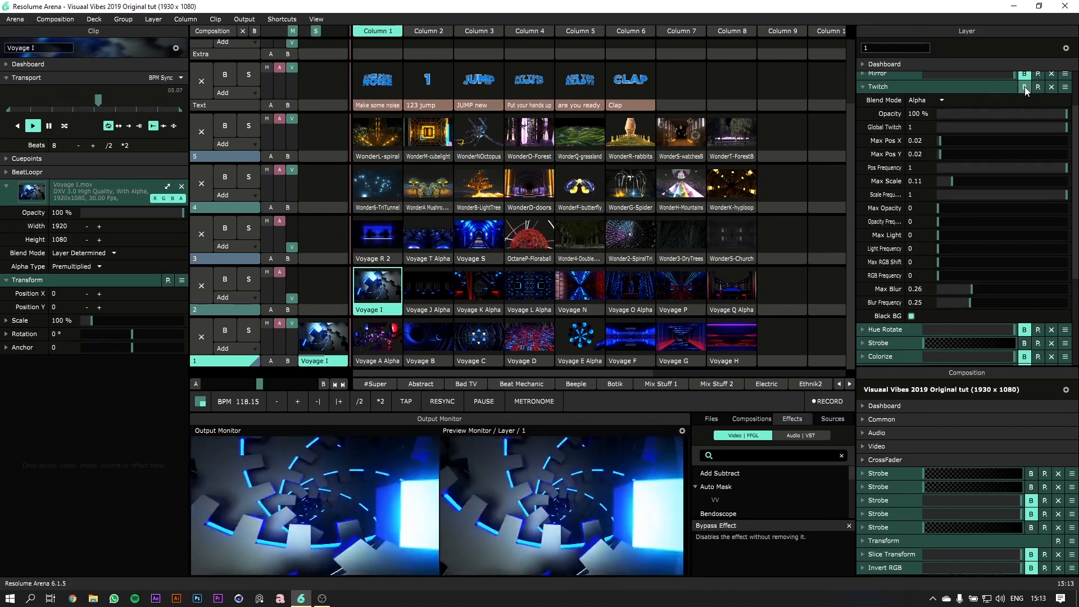
pyautogui.click(596, 291)
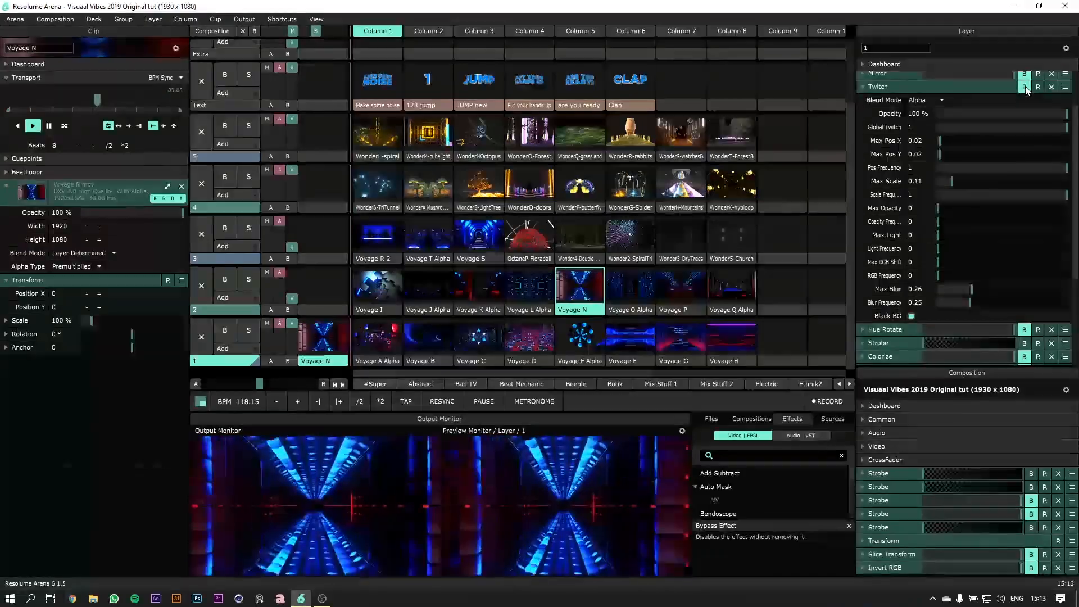
pyautogui.click(422, 185)
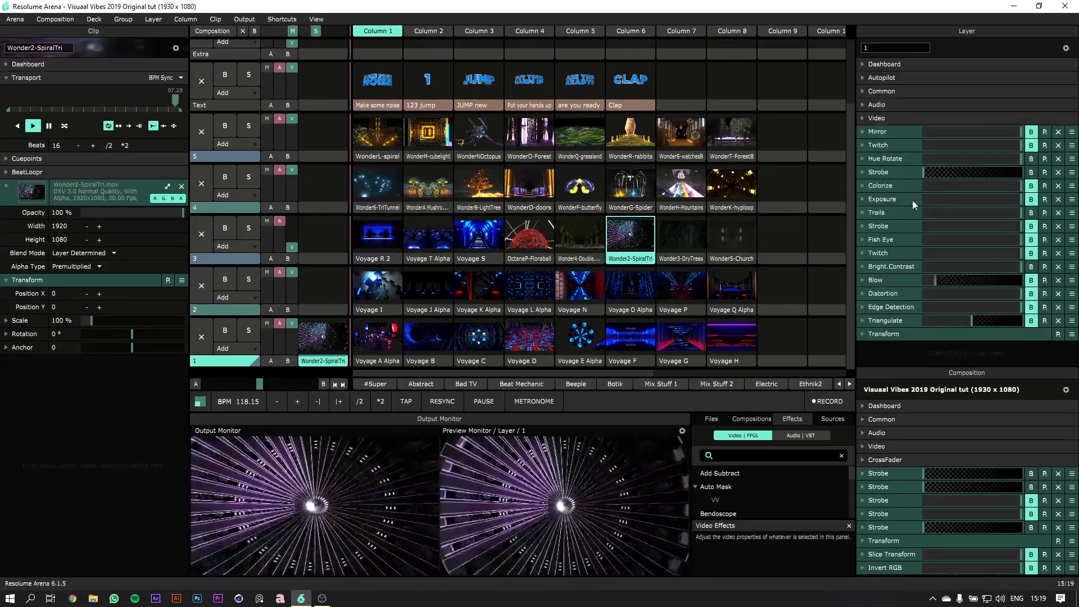
# Inspect the Exposure effect on layer 1, including its exposure range and animation modes such as BPM Sync, and collapse it.
pyautogui.click(911, 200)
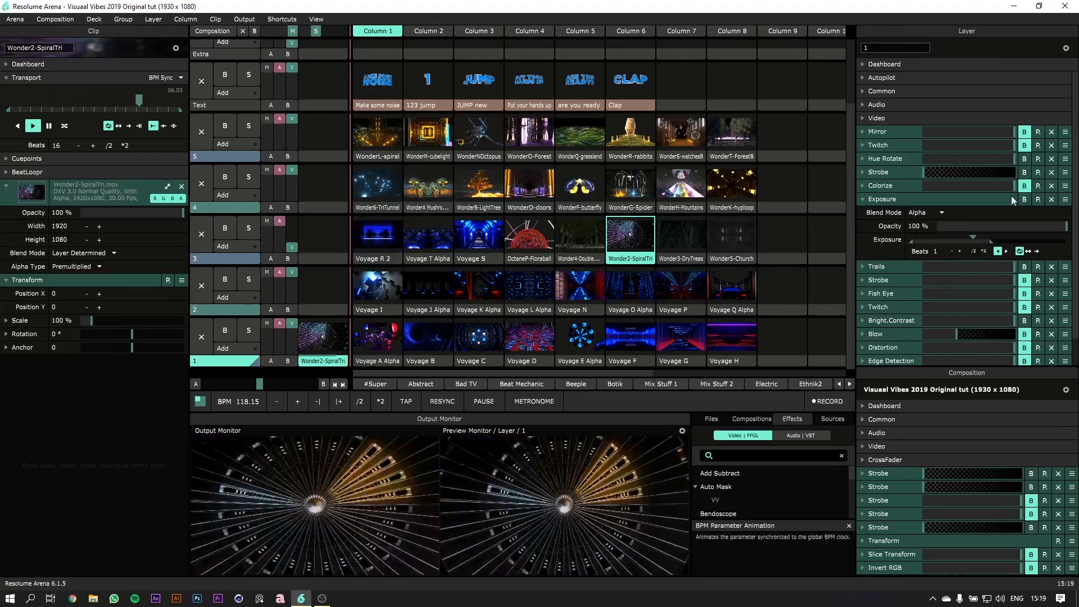
pyautogui.click(990, 241)
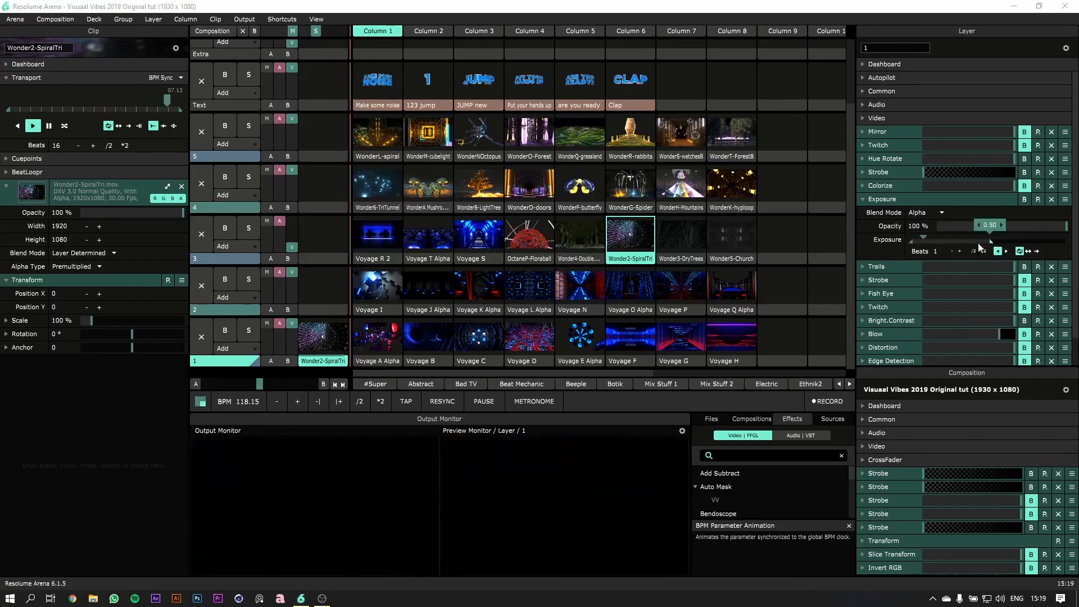
pyautogui.click(861, 237)
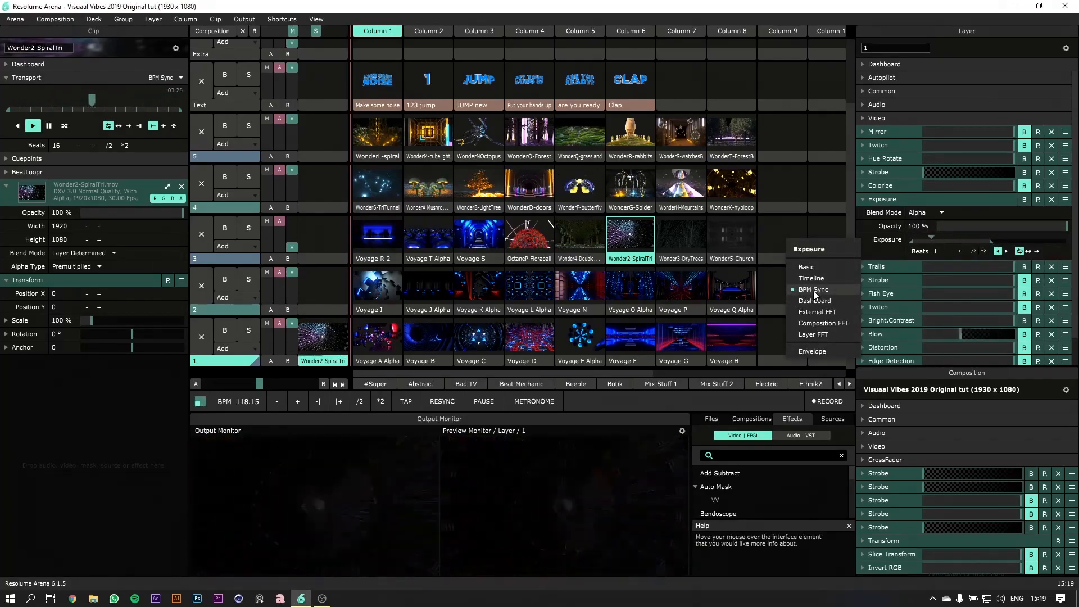
pyautogui.click(878, 258)
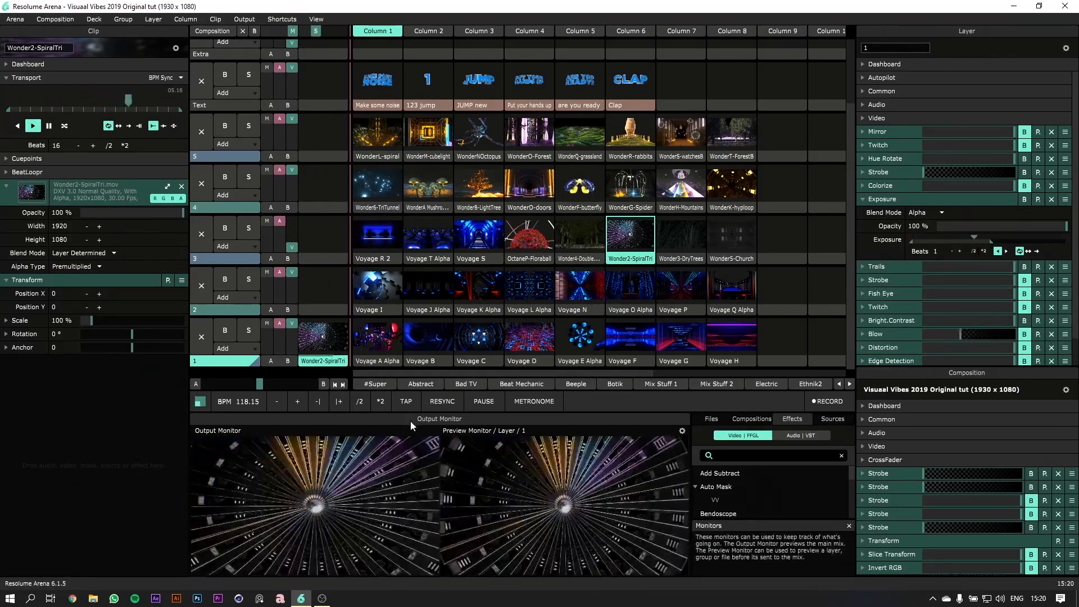
pyautogui.click(882, 199)
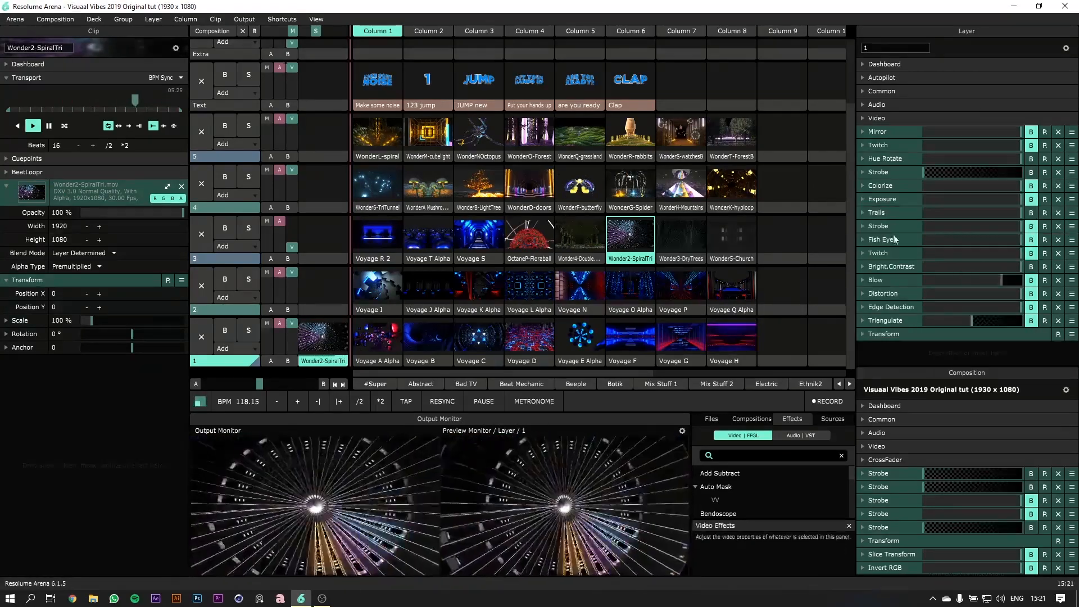
# Demonstrate layer 1's Fish Eye effect and its animation options, using the GOLDECO 001 clip from the Heads Up deck.
pyautogui.click(903, 239)
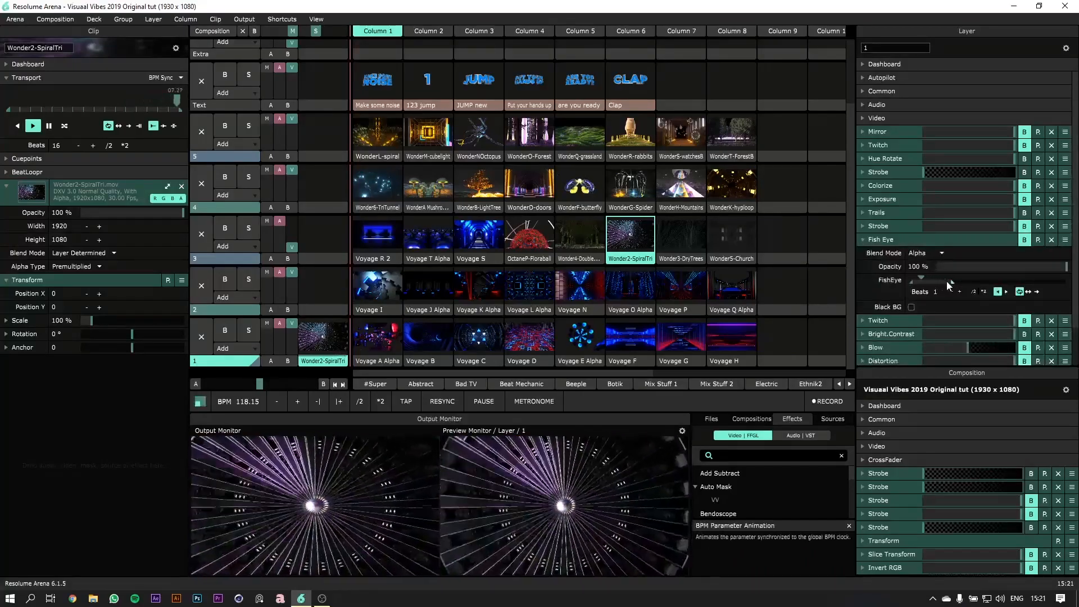
pyautogui.click(1025, 241)
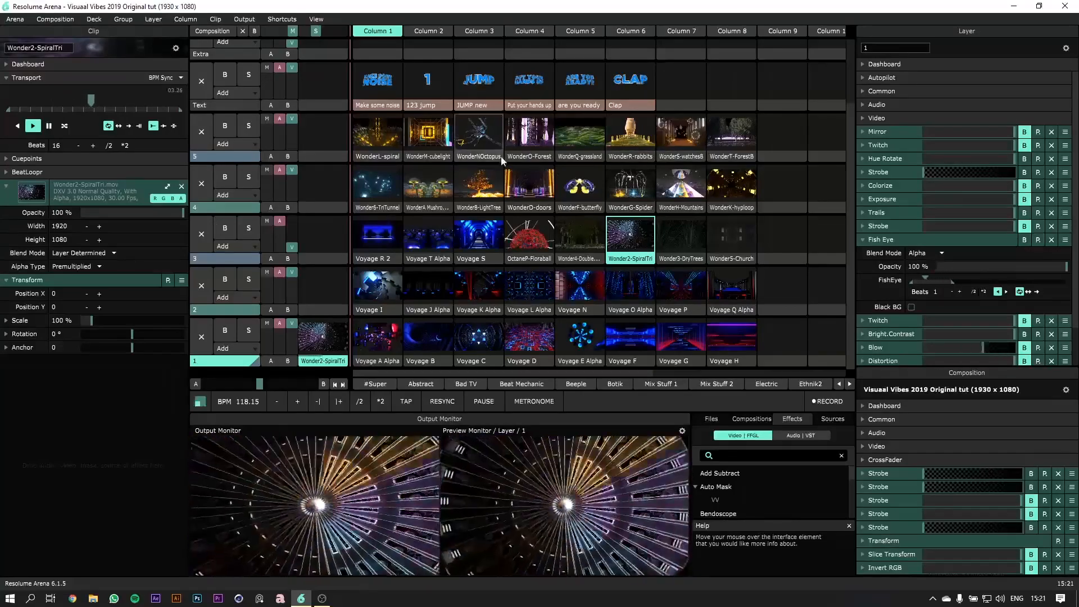
pyautogui.click(741, 384)
pyautogui.click(733, 383)
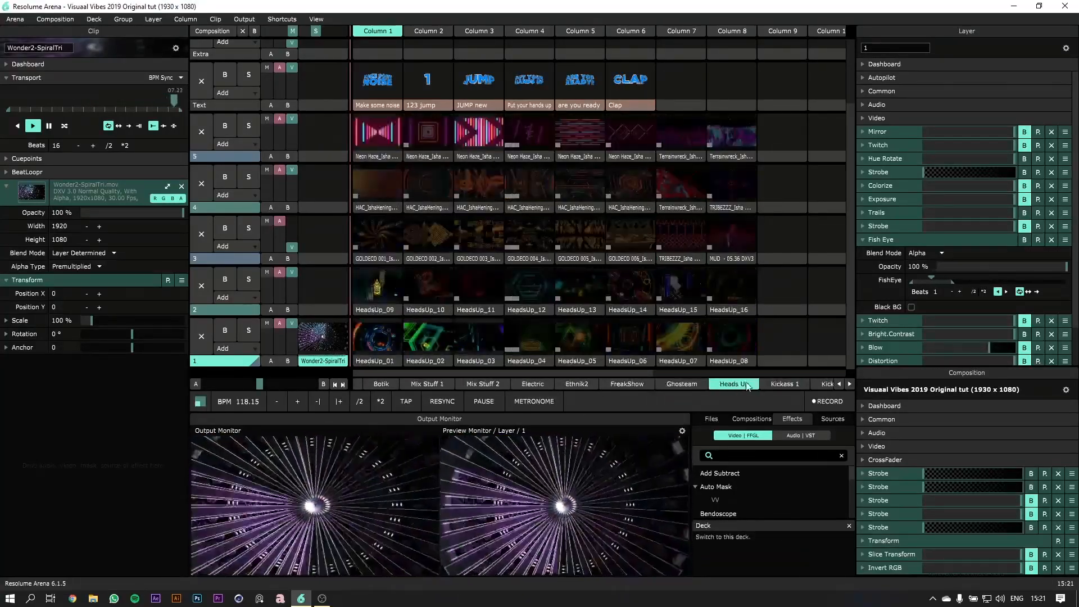
pyautogui.click(384, 236)
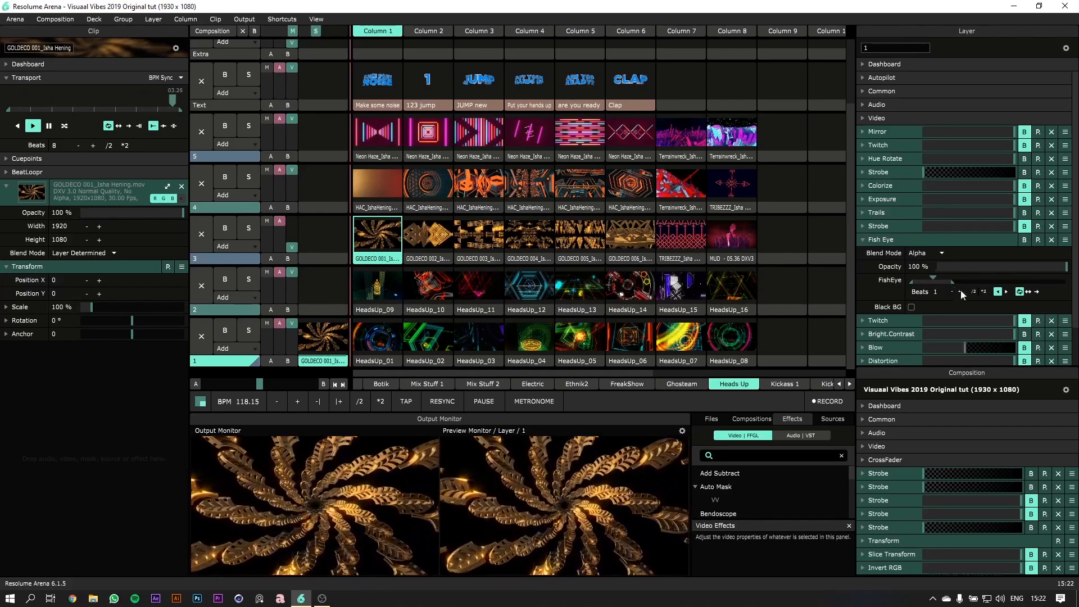
pyautogui.click(864, 278)
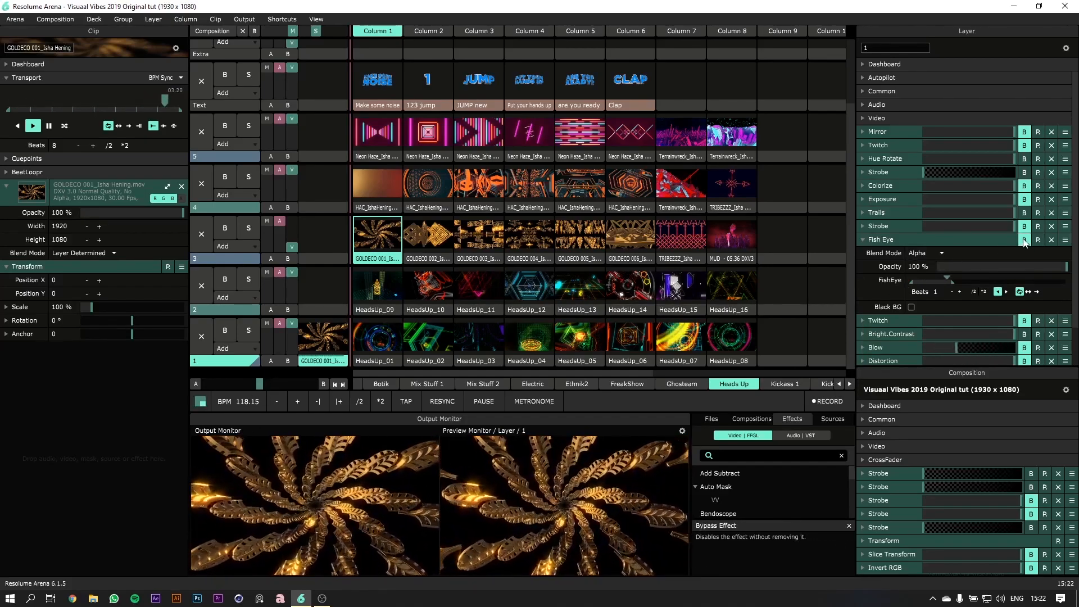
pyautogui.click(987, 241)
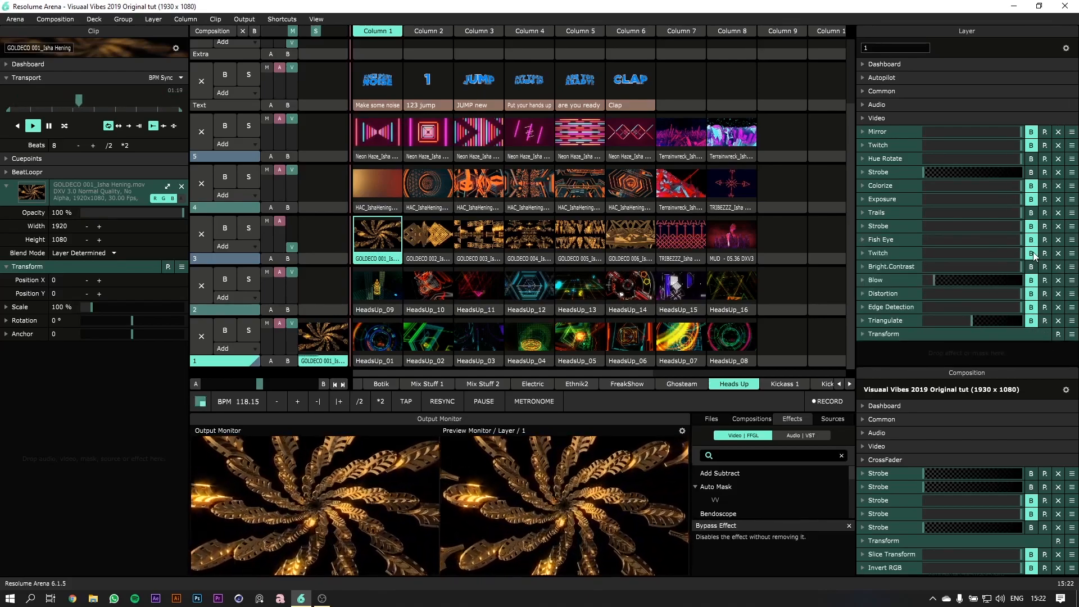
# Expand layer 1's second Twitch effect below Fish Eye, review its parameters and toggle its bypass.
pyautogui.click(896, 251)
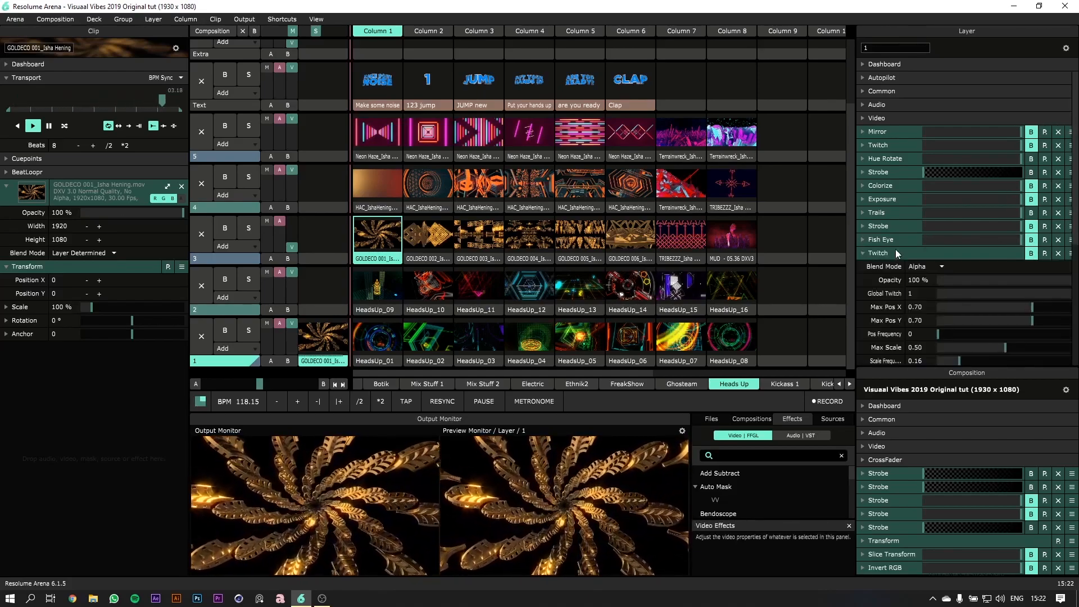
pyautogui.scroll(-3, 894, 255)
pyautogui.scroll(3, 894, 257)
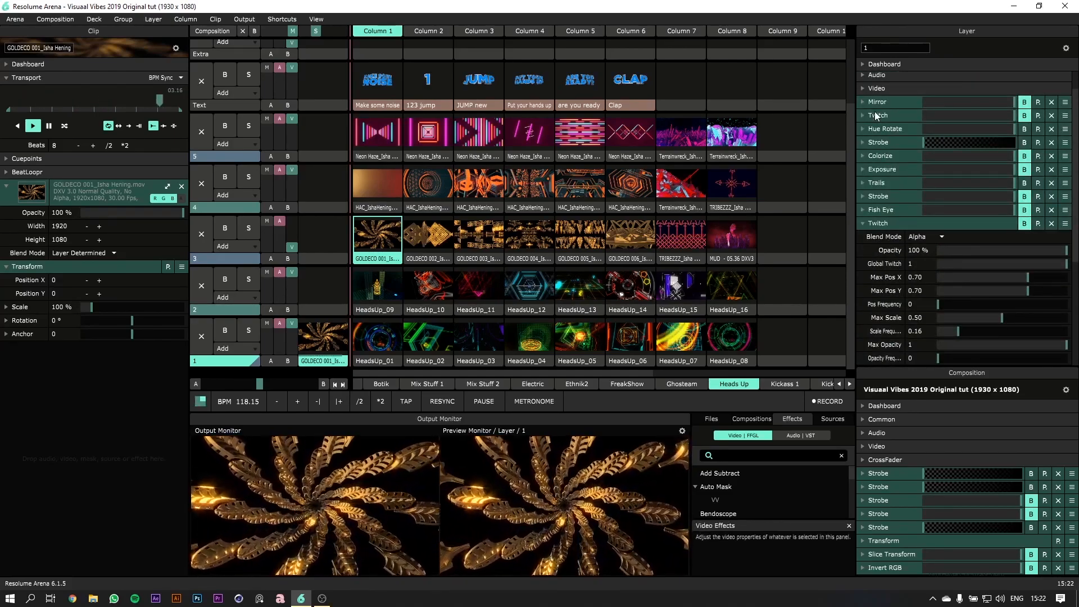
pyautogui.scroll(-2, 873, 248)
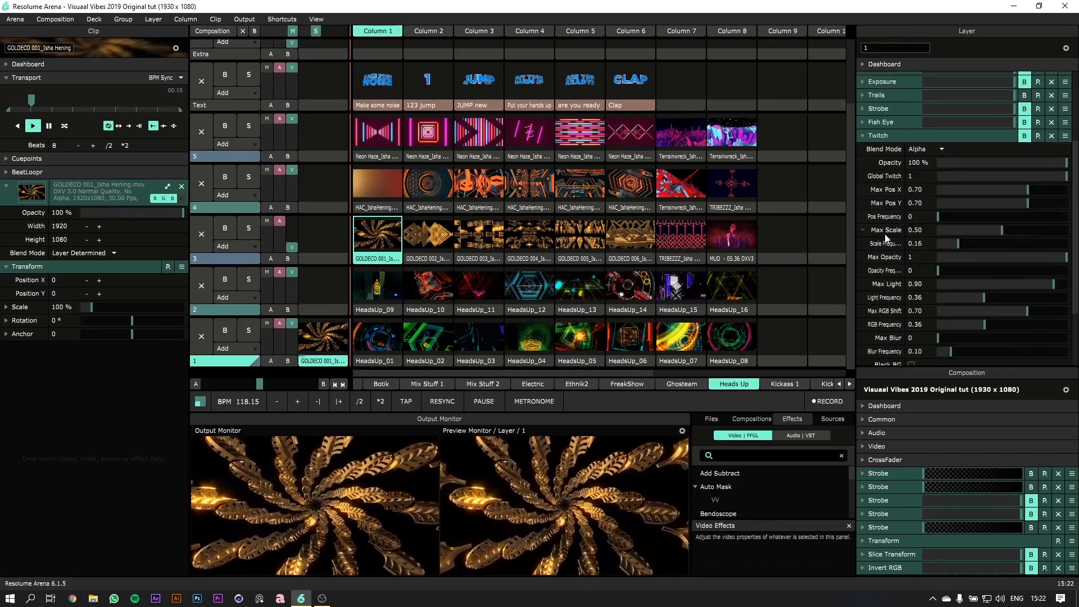
pyautogui.click(1024, 134)
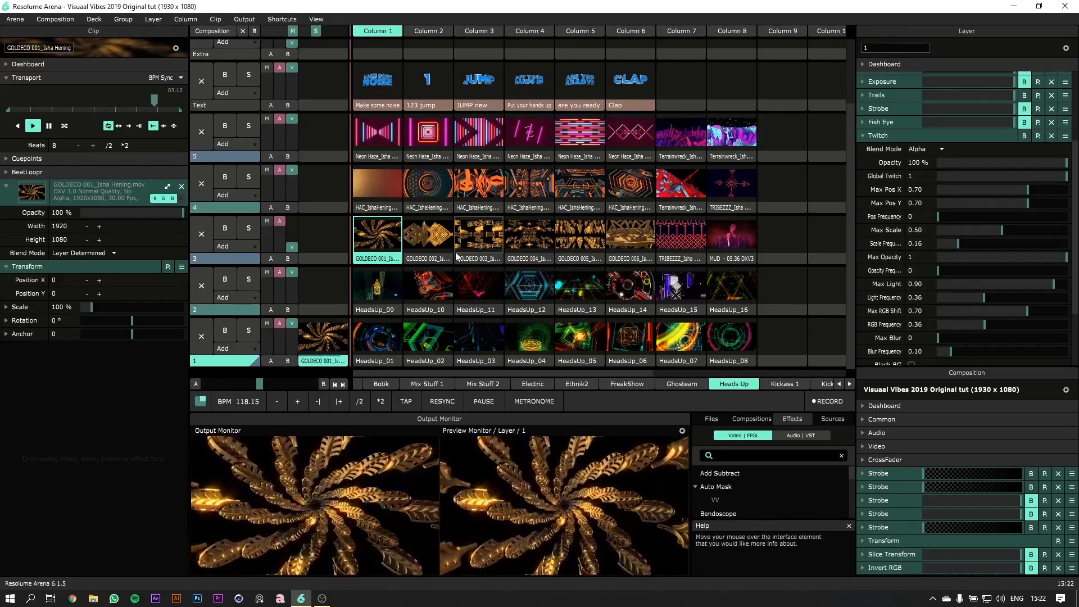
# Preview Neon Haze 002, HeadsUp_12 and Terrainwreck 002 on layer 1, return to GOLDECO 001, and collapse the second Twitch effect.
pyautogui.click(428, 134)
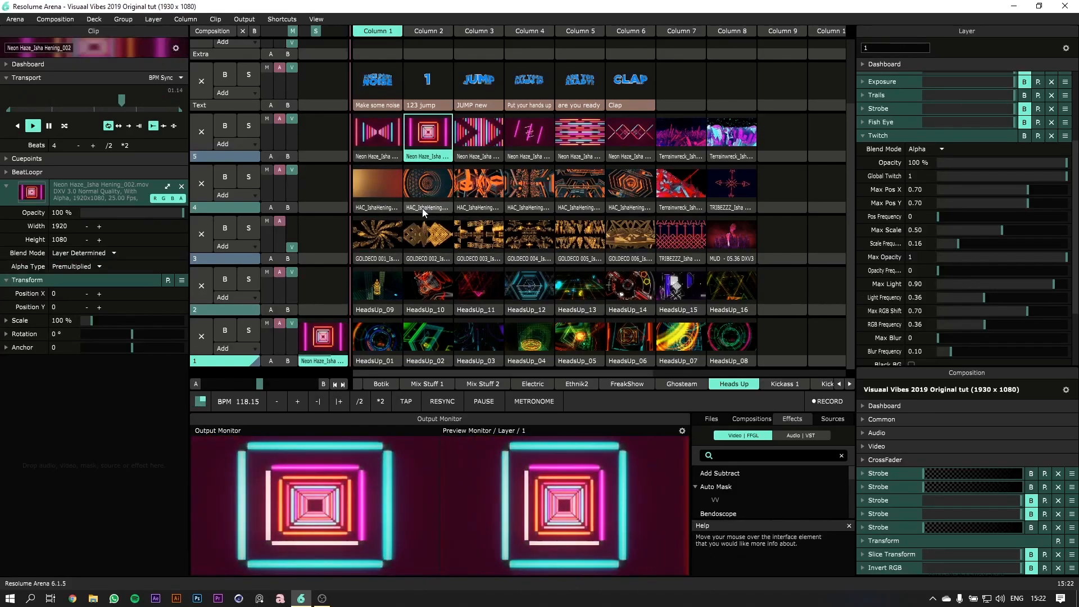
pyautogui.click(385, 243)
pyautogui.click(527, 287)
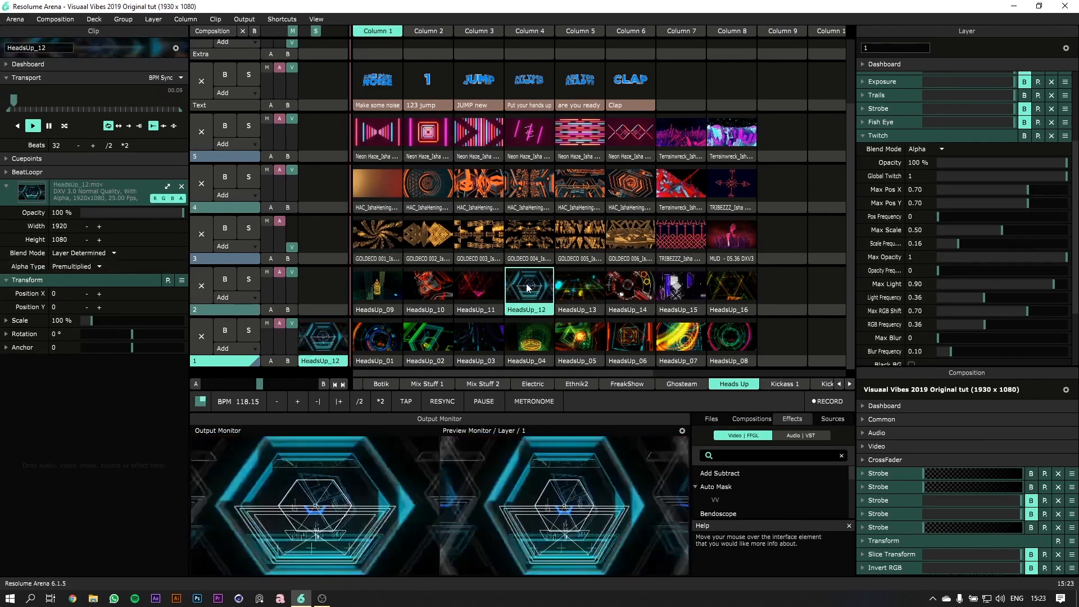
pyautogui.click(737, 139)
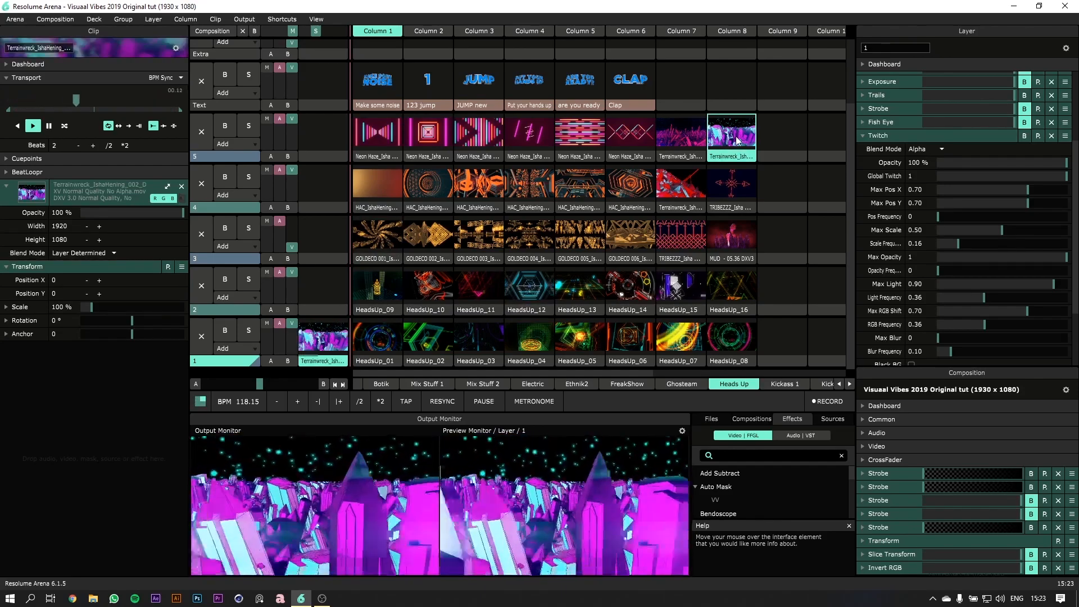
pyautogui.click(380, 233)
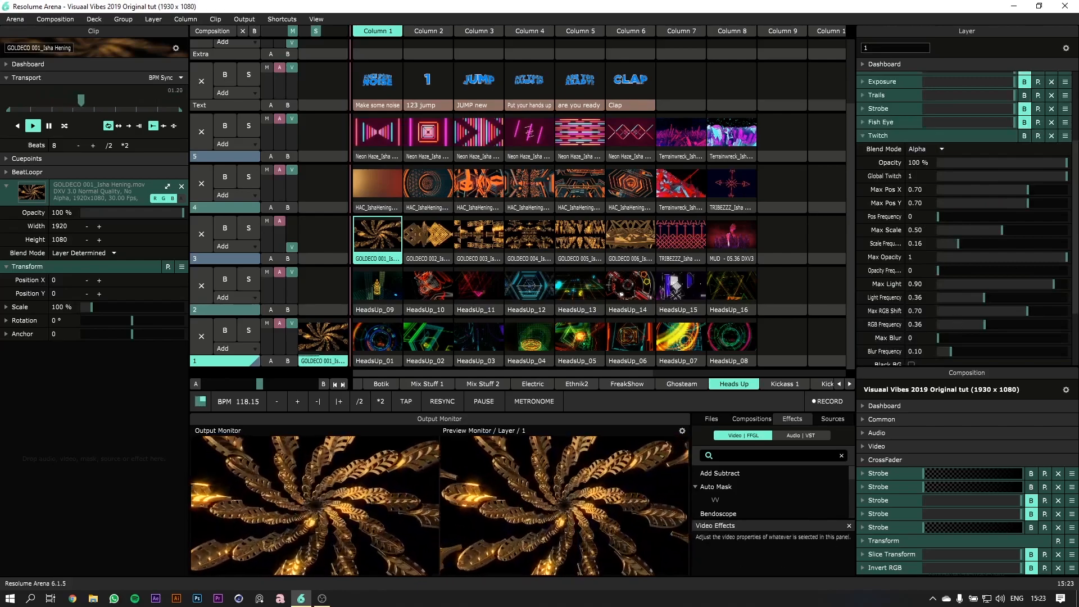
pyautogui.scroll(-1, 930, 169)
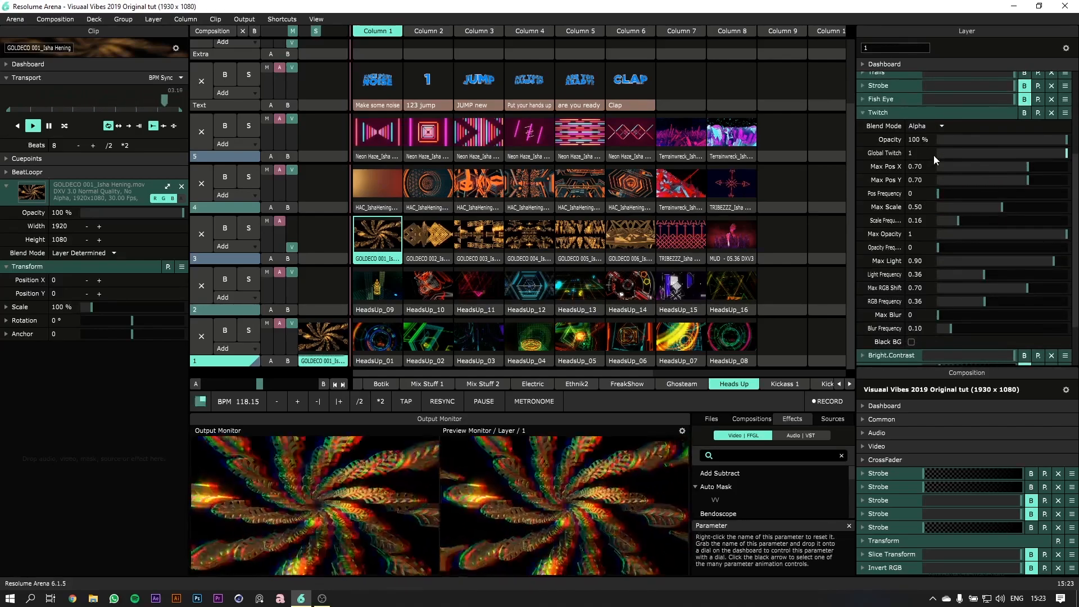
pyautogui.click(915, 118)
# Expand layer 1's Blow effect, toggle its bypass and nudge the start of its Opacity range near the maximum.
pyautogui.click(887, 281)
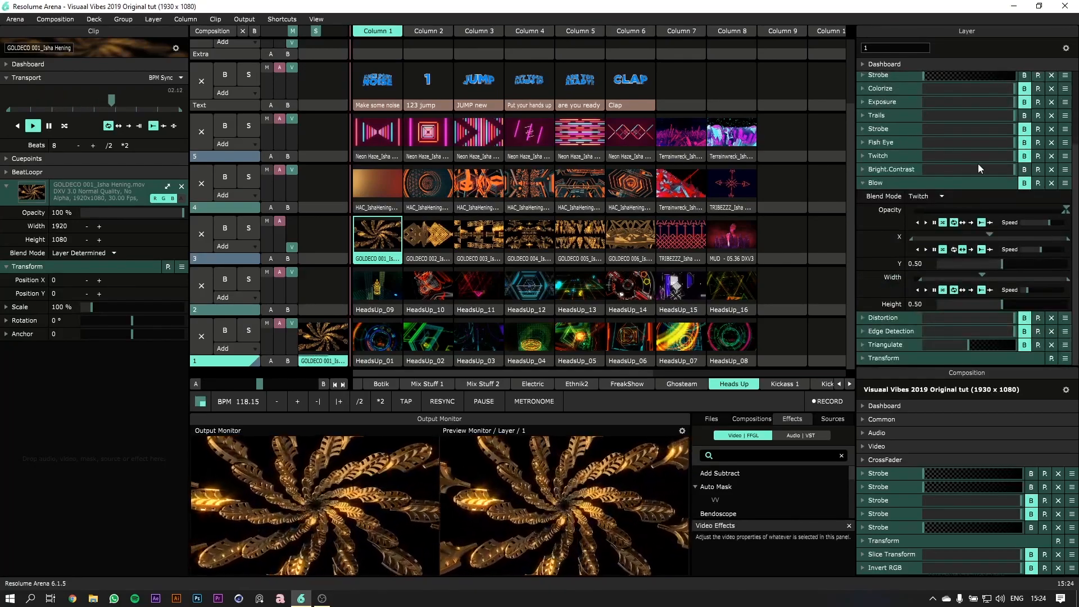
pyautogui.click(1027, 185)
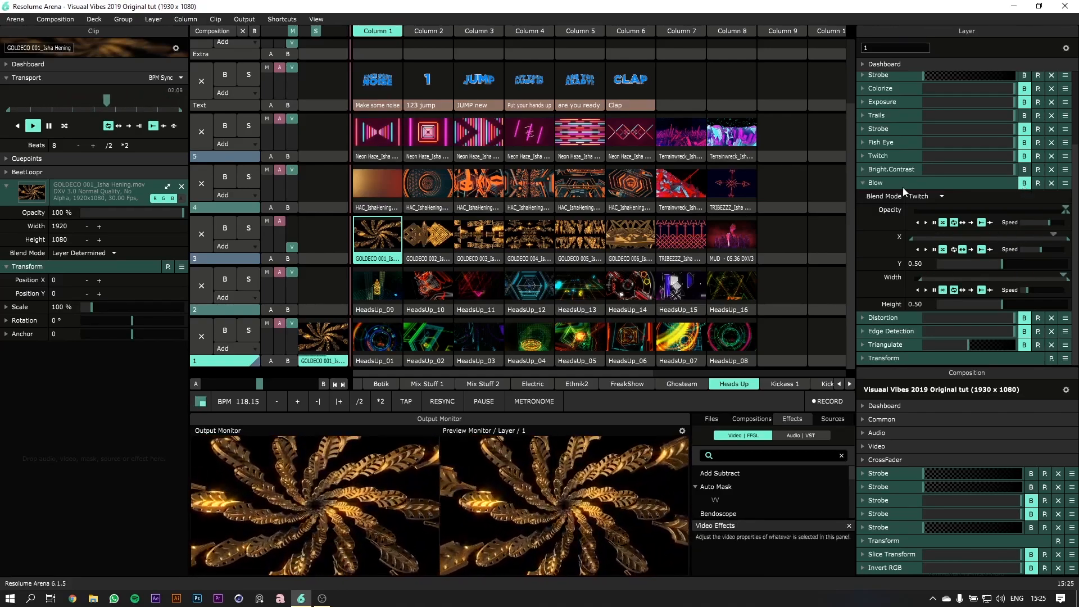
pyautogui.click(1024, 184)
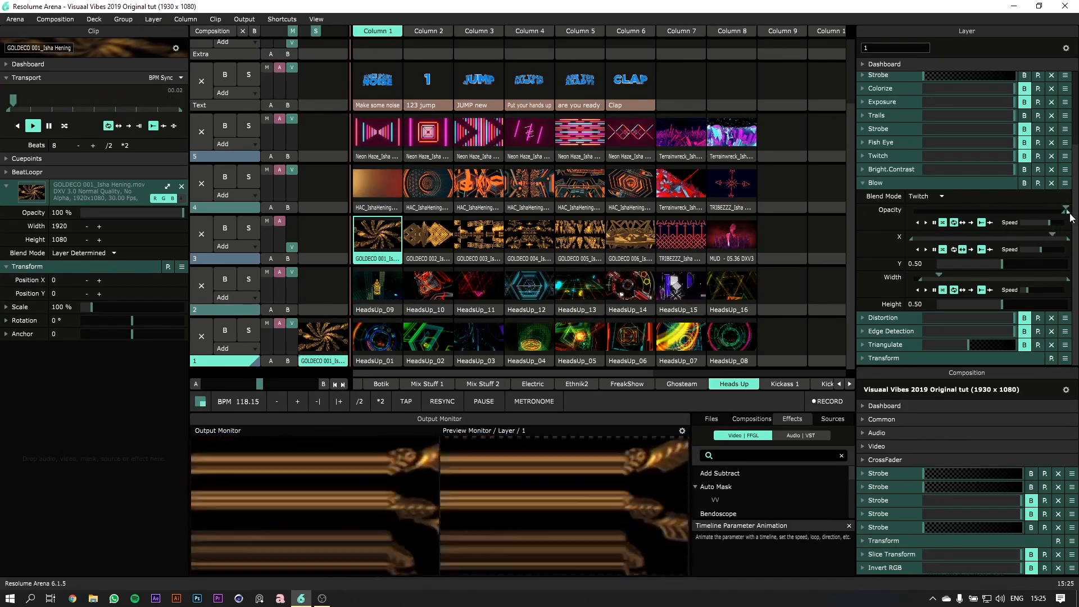
pyautogui.moveTo(1064, 216); pyautogui.dragTo(1067, 218)
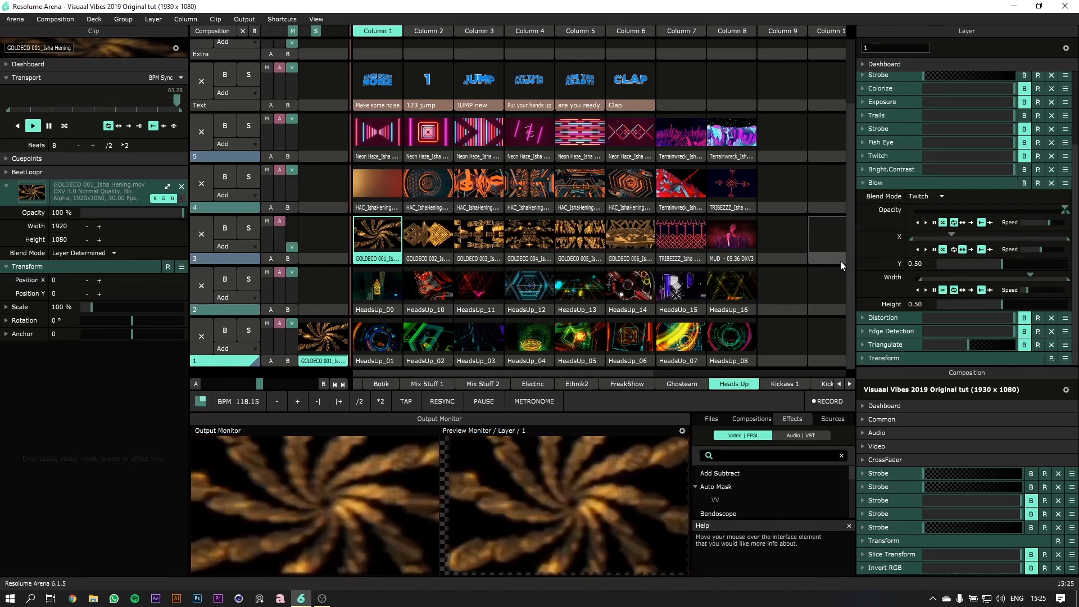
pyautogui.moveTo(1066, 214)
pyautogui.mouseDown()
pyautogui.moveTo(1053, 215)
pyautogui.moveTo(1065, 214)
pyautogui.mouseUp()
# Try Blow's Opacity with forward playback and a wider range, restore random playback with the narrow range near maximum, and collapse the effect.
pyautogui.click(927, 222)
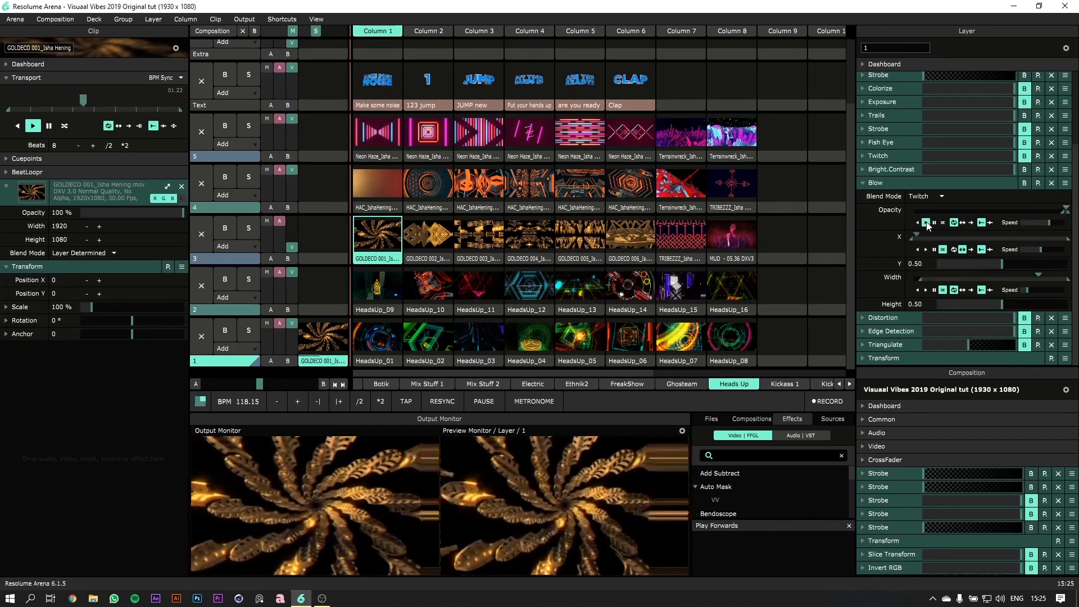
pyautogui.moveTo(1062, 214)
pyautogui.mouseDown()
pyautogui.moveTo(978, 217)
pyautogui.moveTo(1002, 216)
pyautogui.mouseUp()
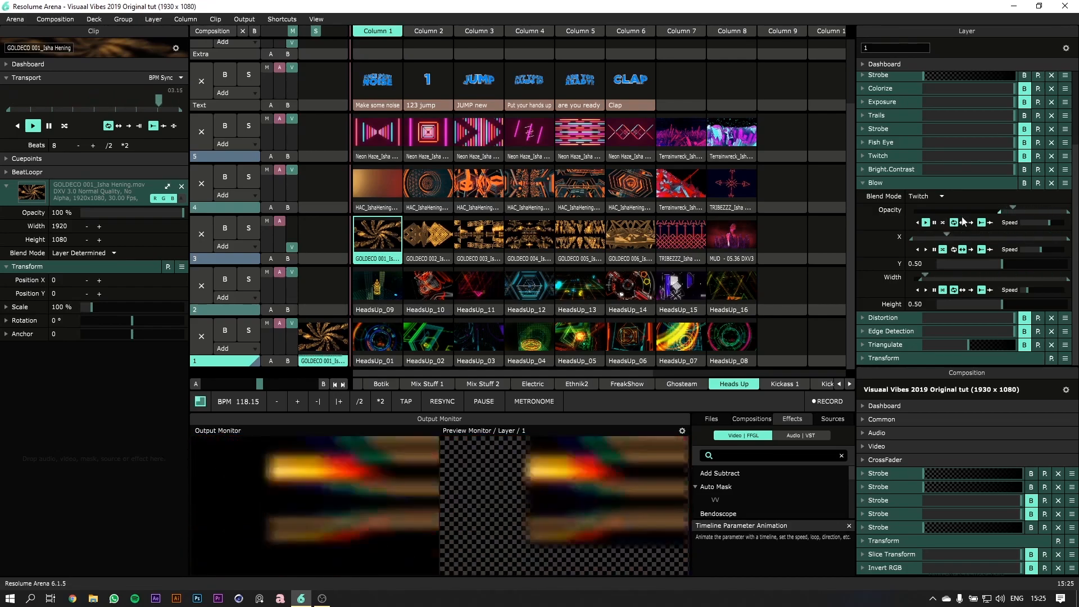
pyautogui.click(943, 222)
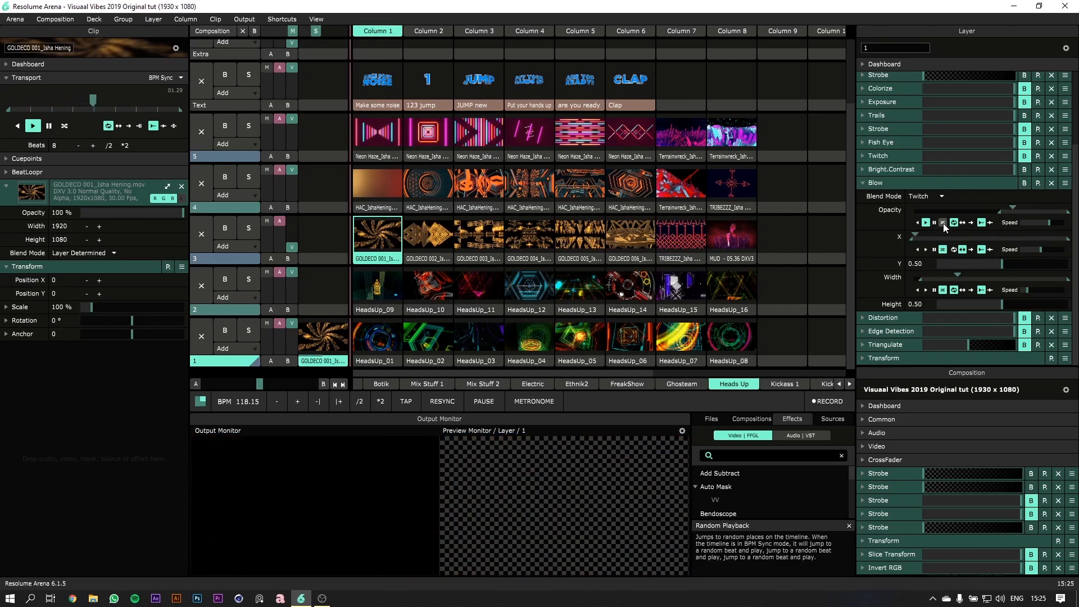
pyautogui.click(1014, 211)
pyautogui.moveTo(1052, 217); pyautogui.dragTo(1064, 218)
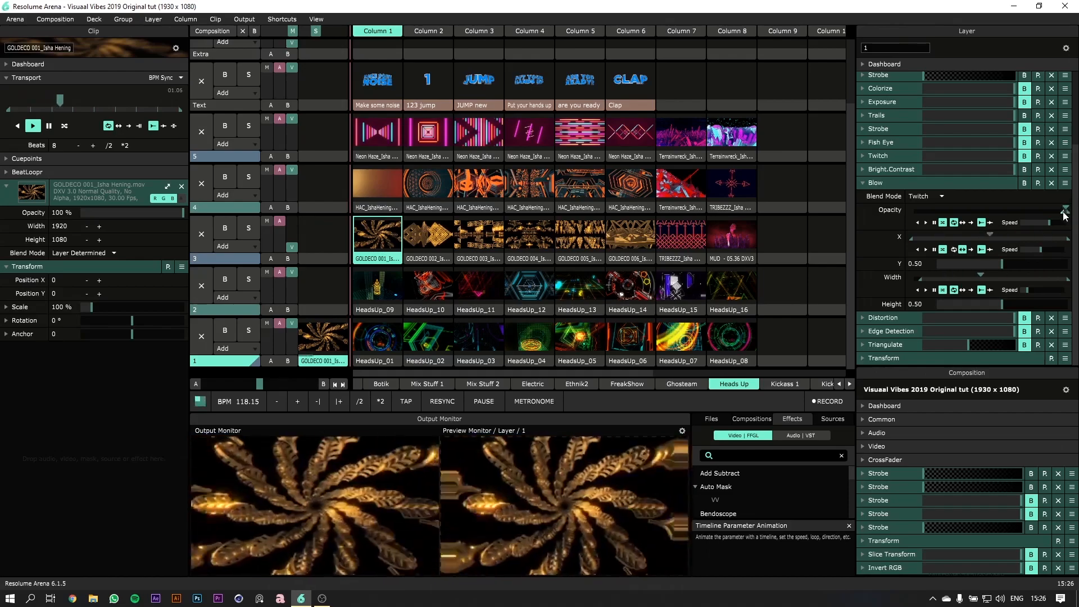
pyautogui.moveTo(1063, 212); pyautogui.dragTo(1066, 212)
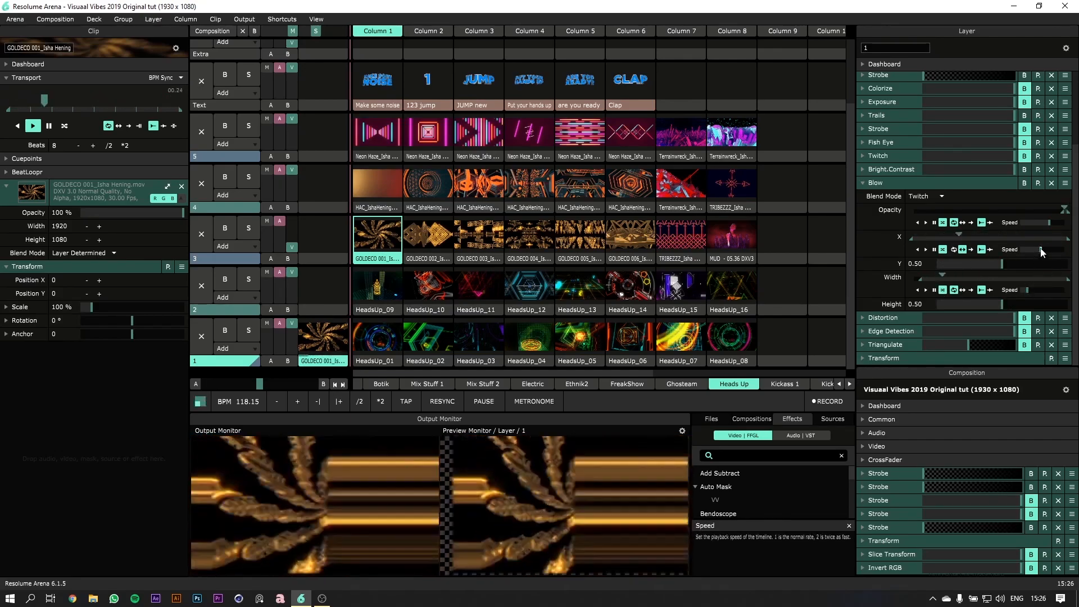
pyautogui.click(906, 184)
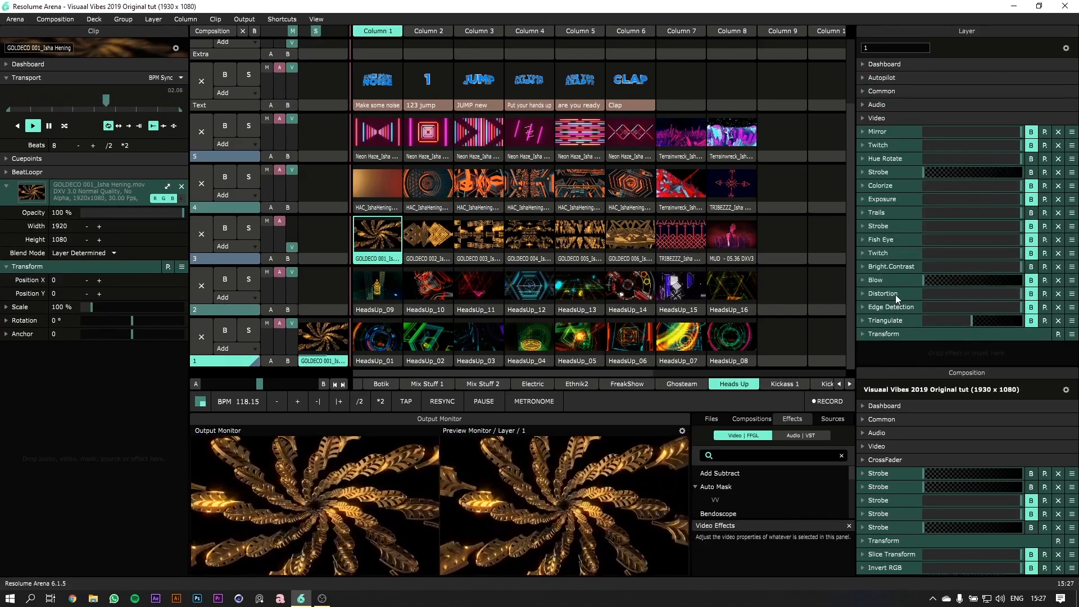
# Examine the parameters of layer 1's Distortion effect with Neon Haze 002 playing, collapsing and expanding the effect once.
pyautogui.click(895, 294)
pyautogui.scroll(-3, 893, 294)
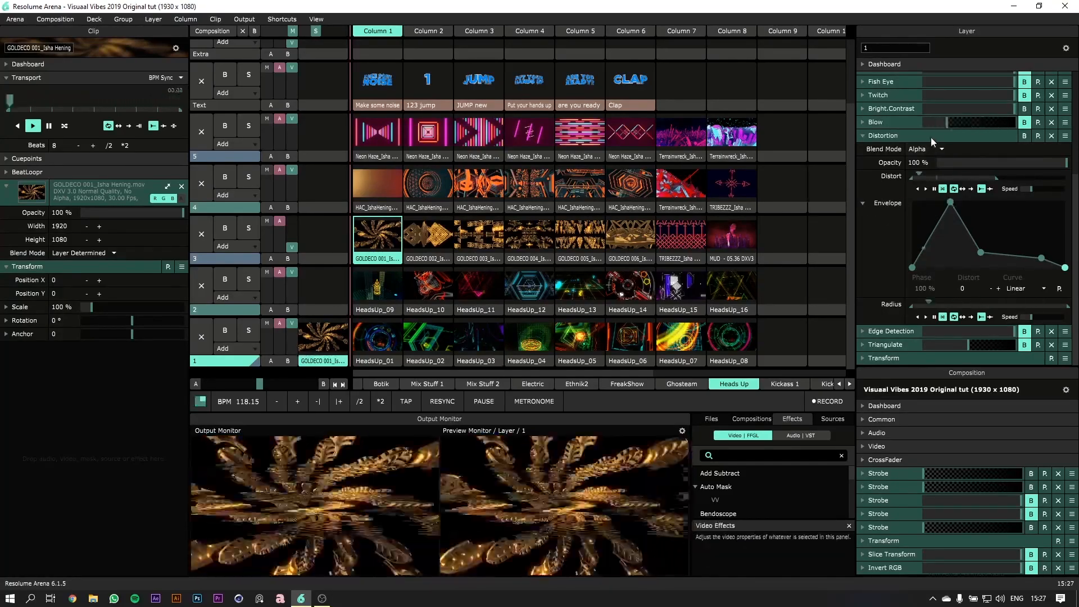
pyautogui.click(428, 132)
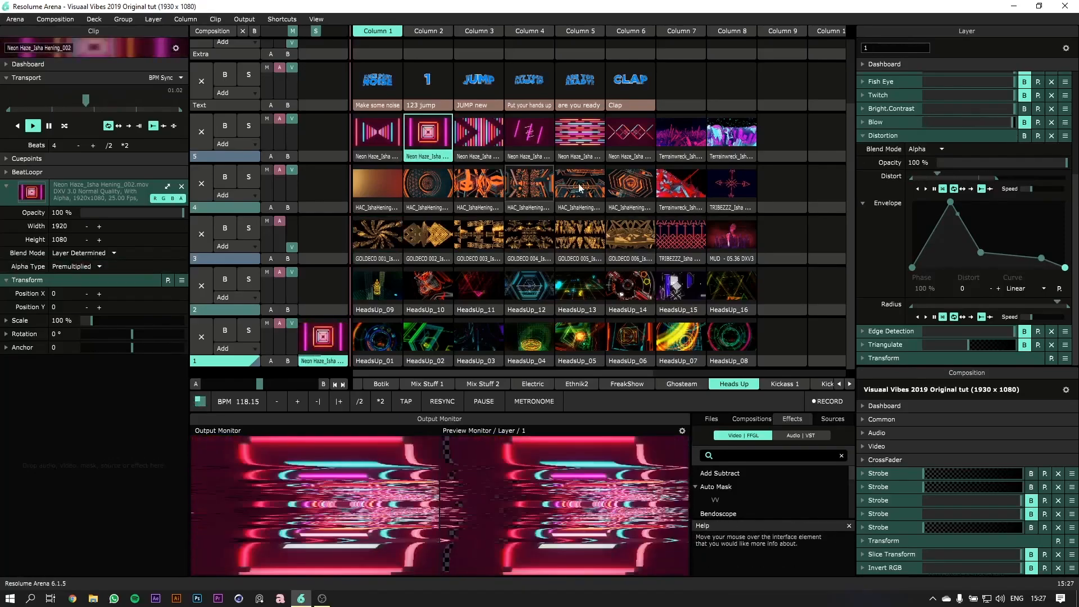
pyautogui.click(942, 135)
pyautogui.click(888, 292)
pyautogui.scroll(-3, 893, 175)
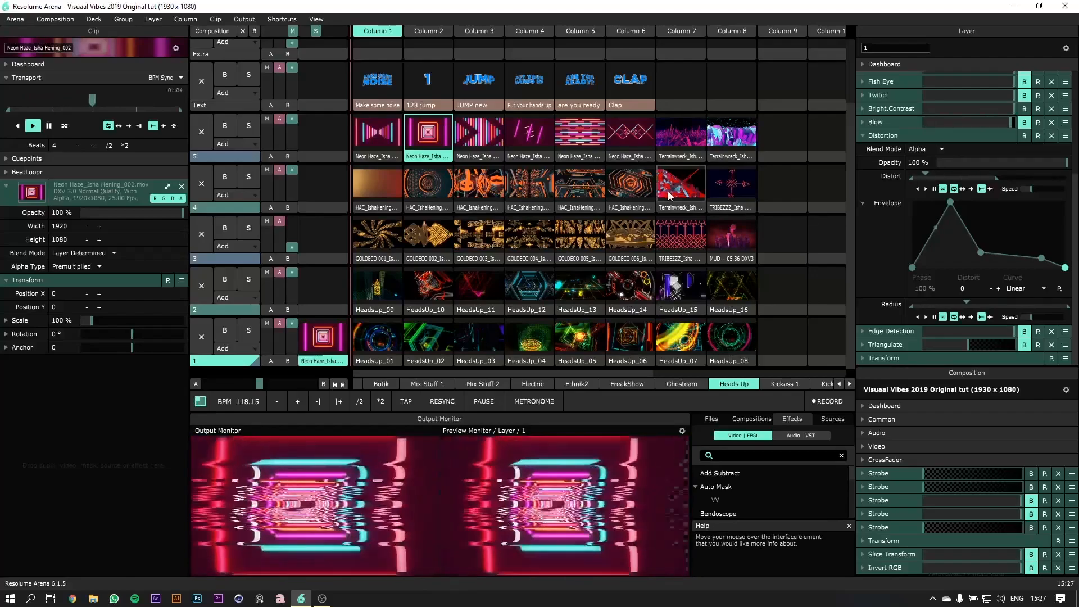
# Preview the Distortion effect on Neon Haze 005, Terrainwreck 001 and Neon Haze 002, ending on Neon Haze 005.
pyautogui.click(582, 138)
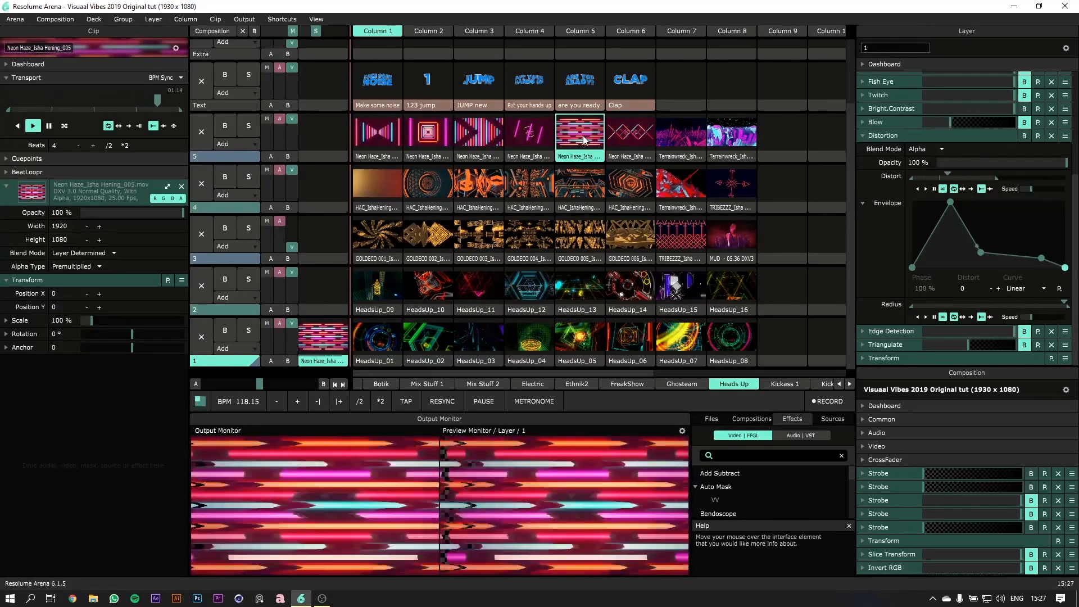
pyautogui.click(675, 130)
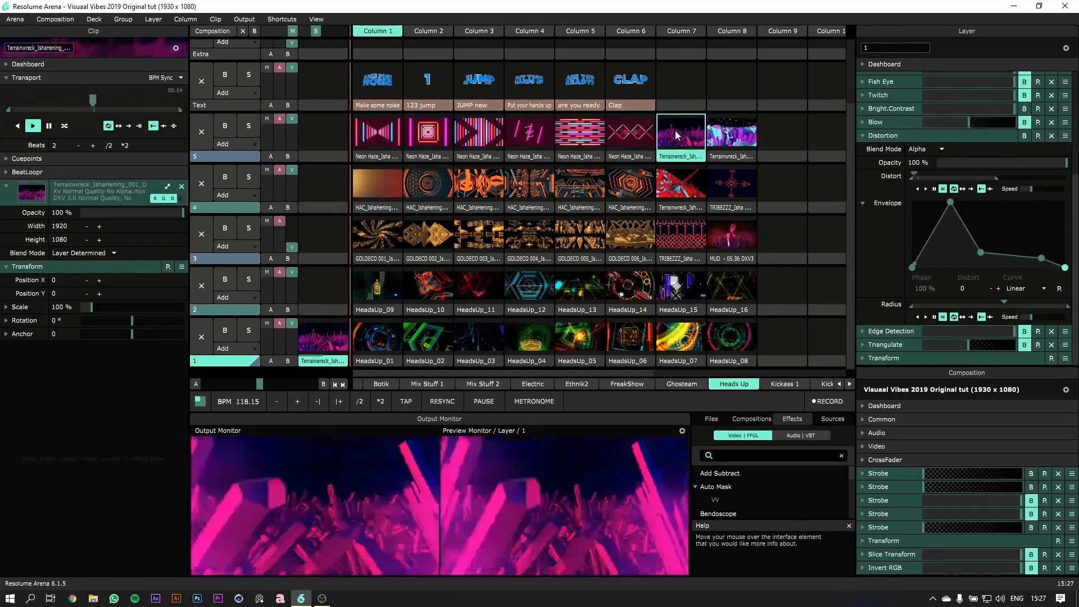
pyautogui.click(428, 135)
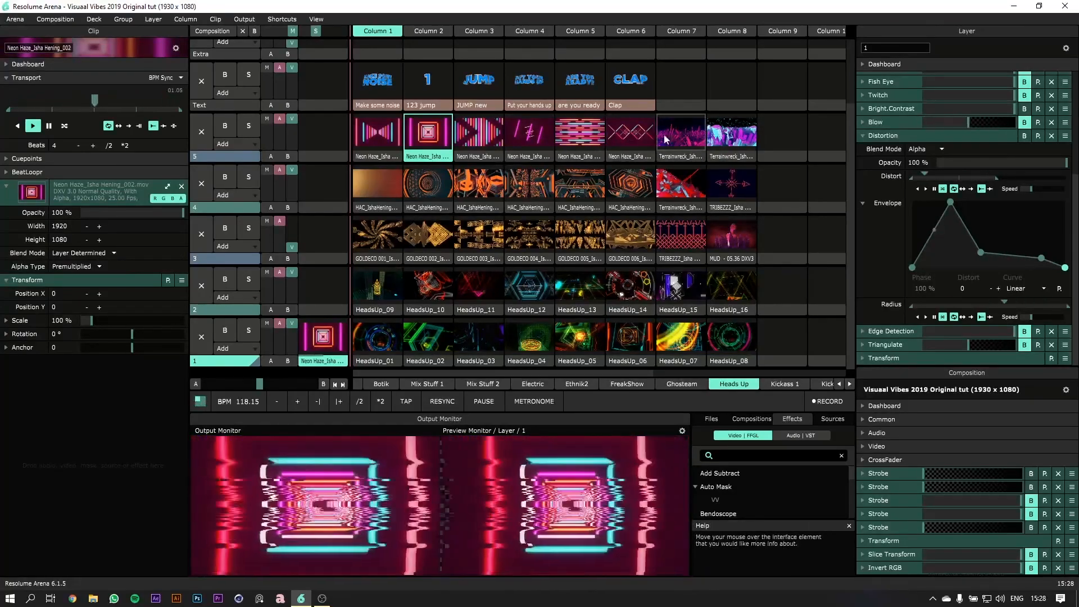
pyautogui.click(581, 133)
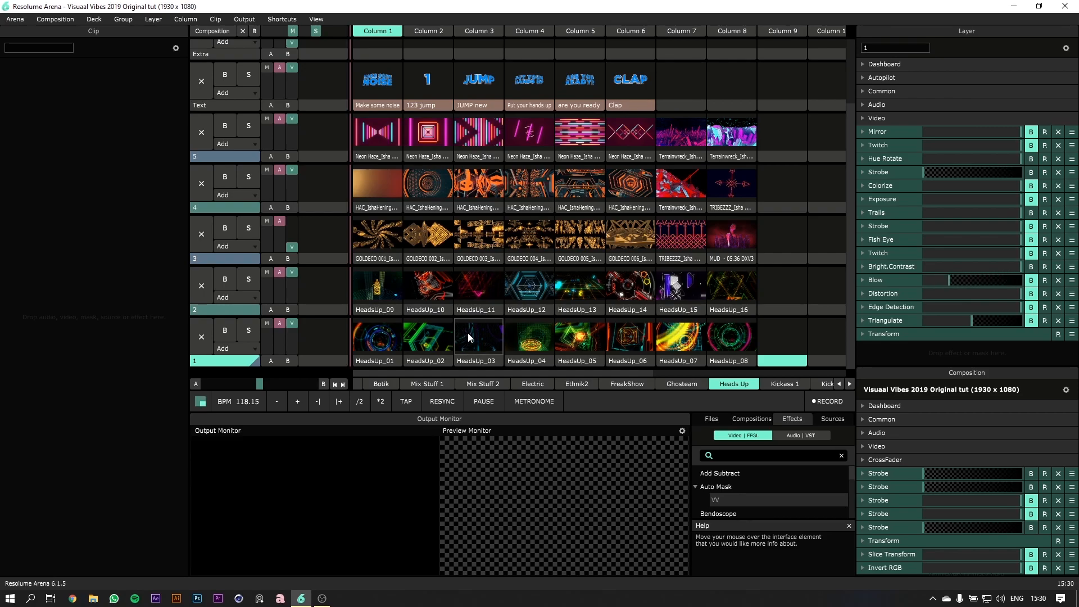
# Look through the composition's list of decks from Botik to VJ Clips and back to Heads Up.
pyautogui.scroll(-2, 551, 383)
pyautogui.scroll(-3, 559, 385)
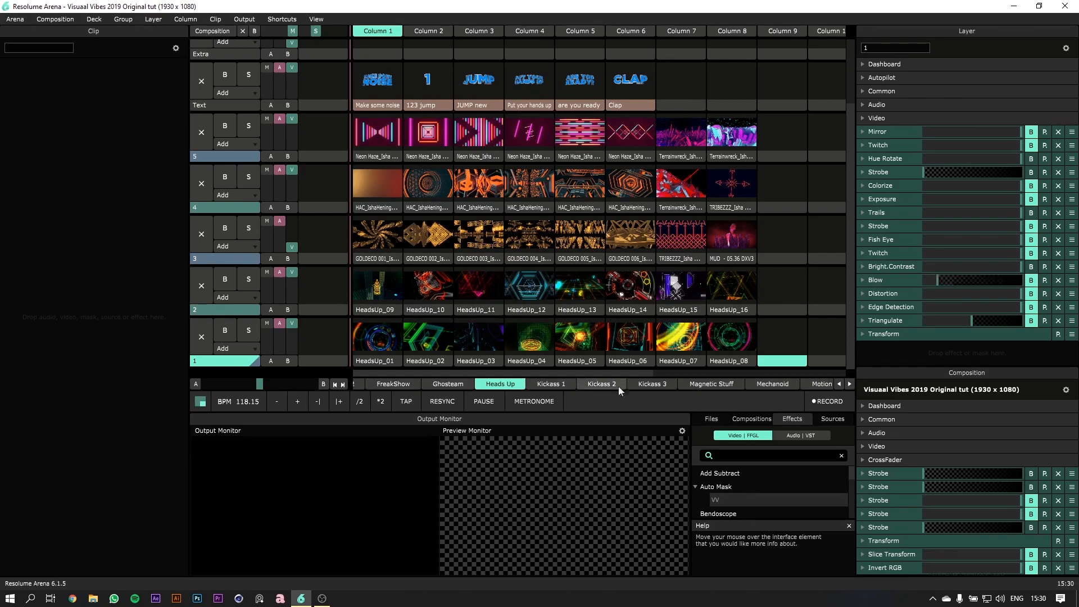
pyautogui.scroll(-3, 418, 385)
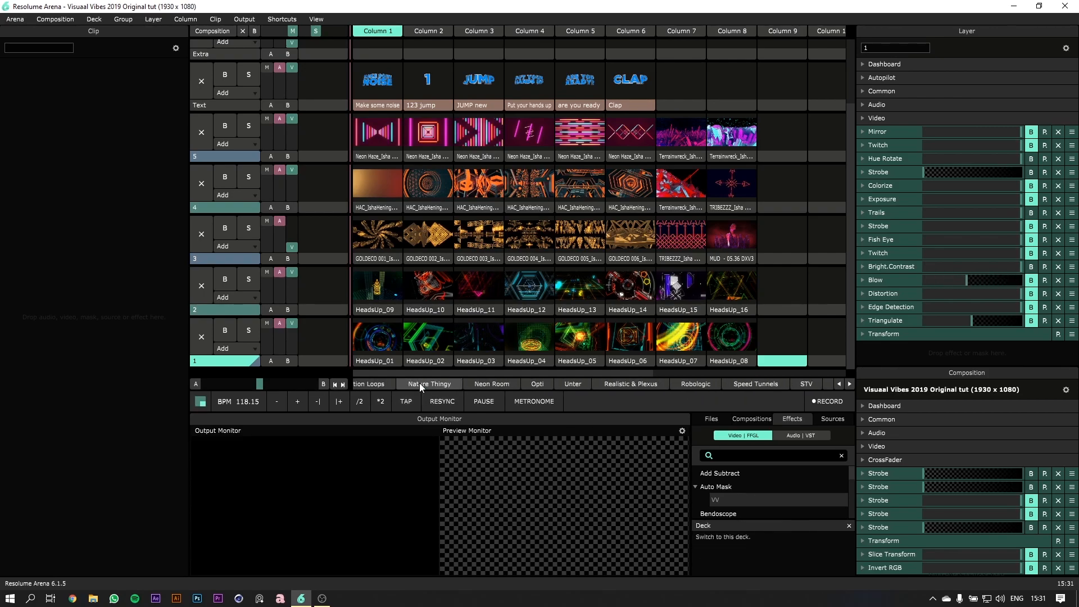
pyautogui.scroll(10, 619, 383)
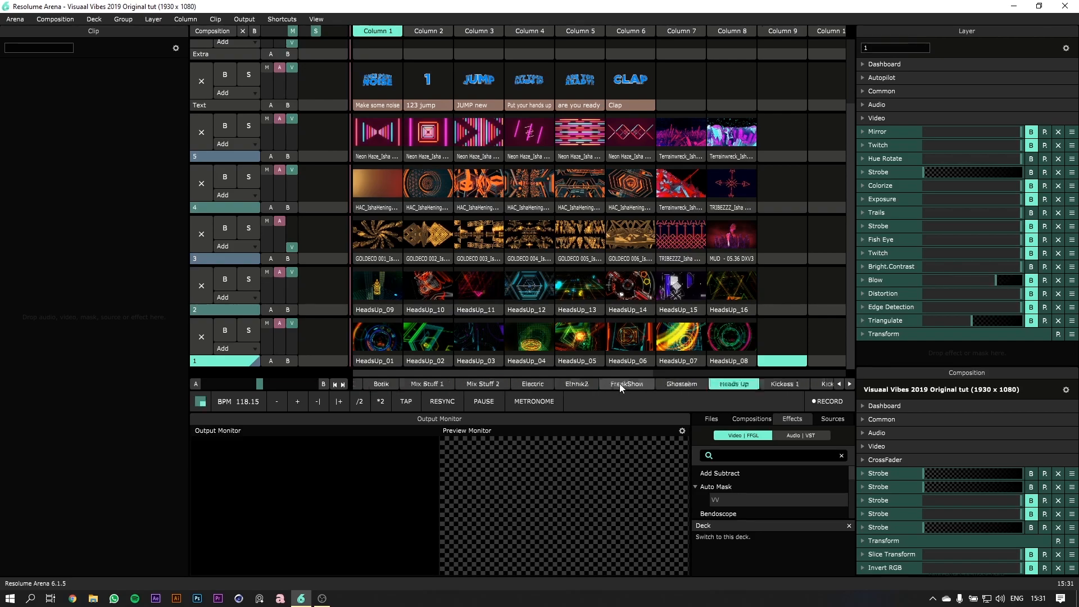
pyautogui.scroll(-9, 787, 382)
pyautogui.scroll(-8, 784, 383)
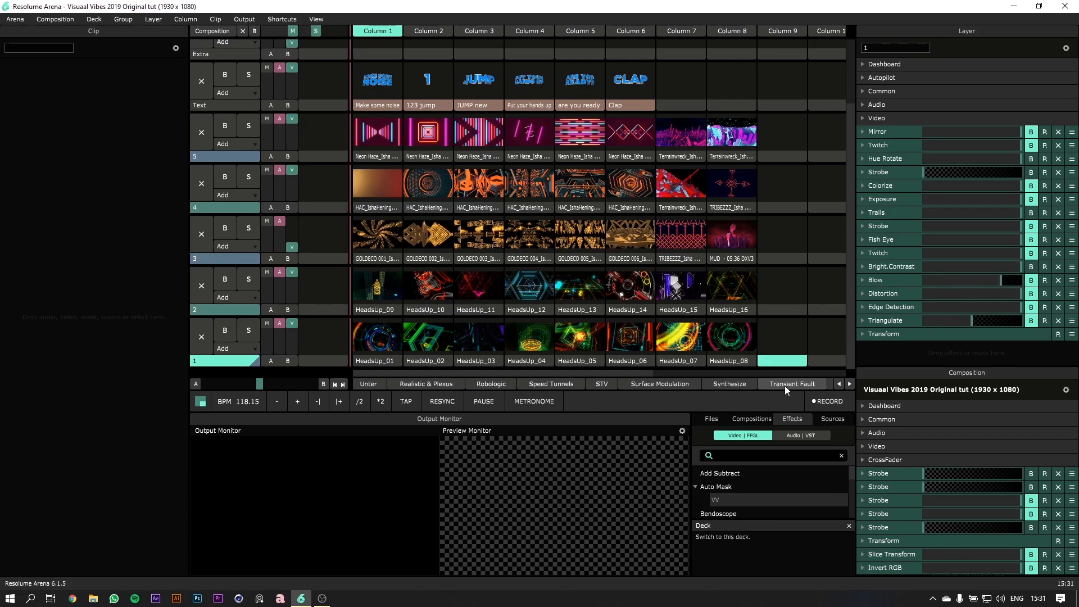
pyautogui.scroll(-8, 727, 386)
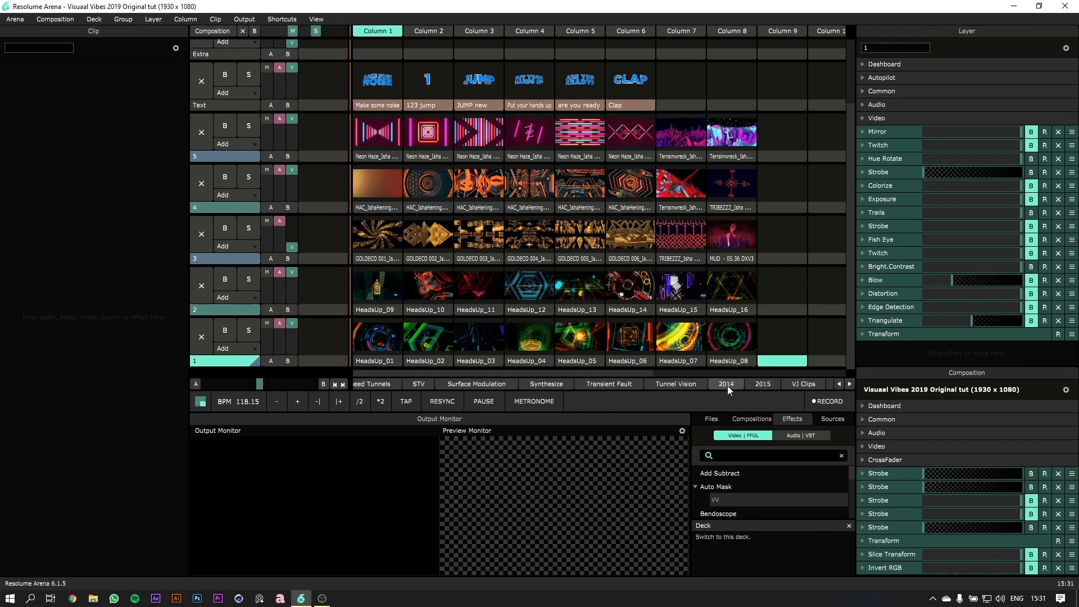
pyautogui.scroll(-6, 727, 385)
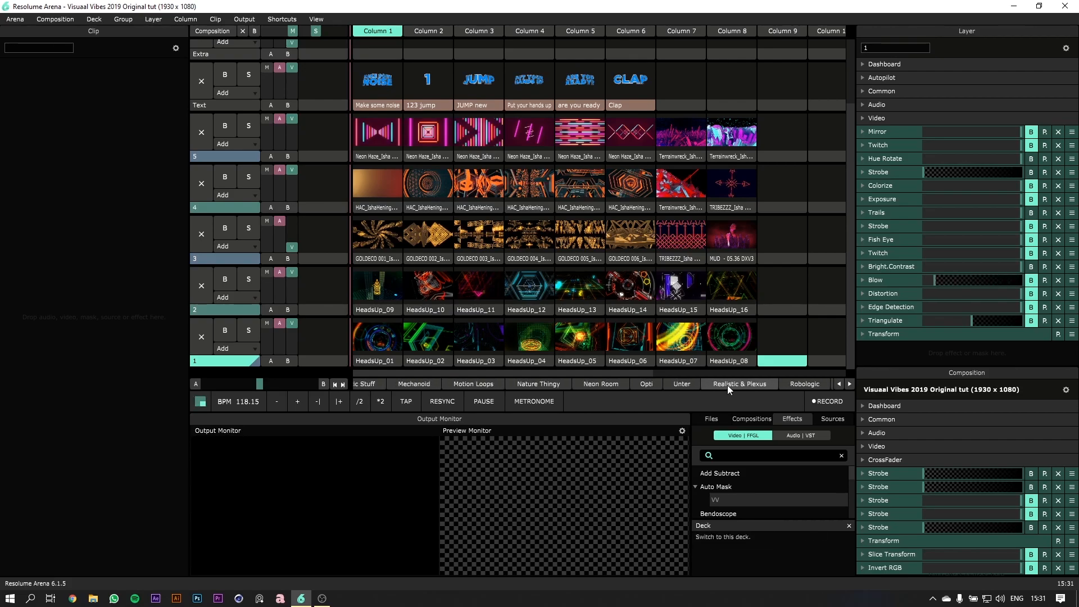
pyautogui.scroll(2, 426, 387)
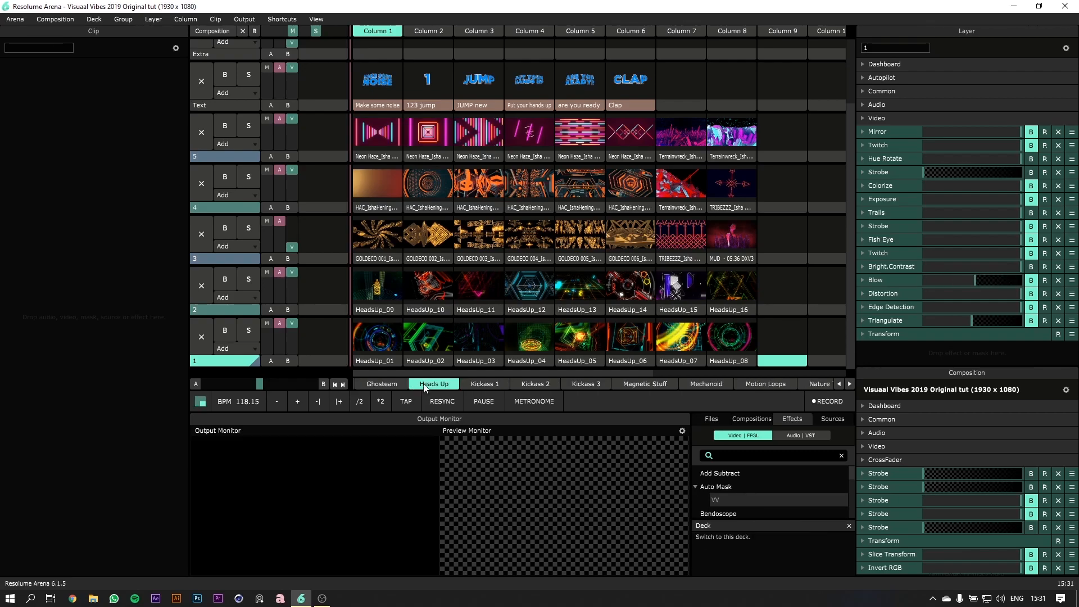
# Switch to the Ghosteam deck, select all the clips on layers 5 to 3, and reduce the selection to the church clip.
pyautogui.click(390, 387)
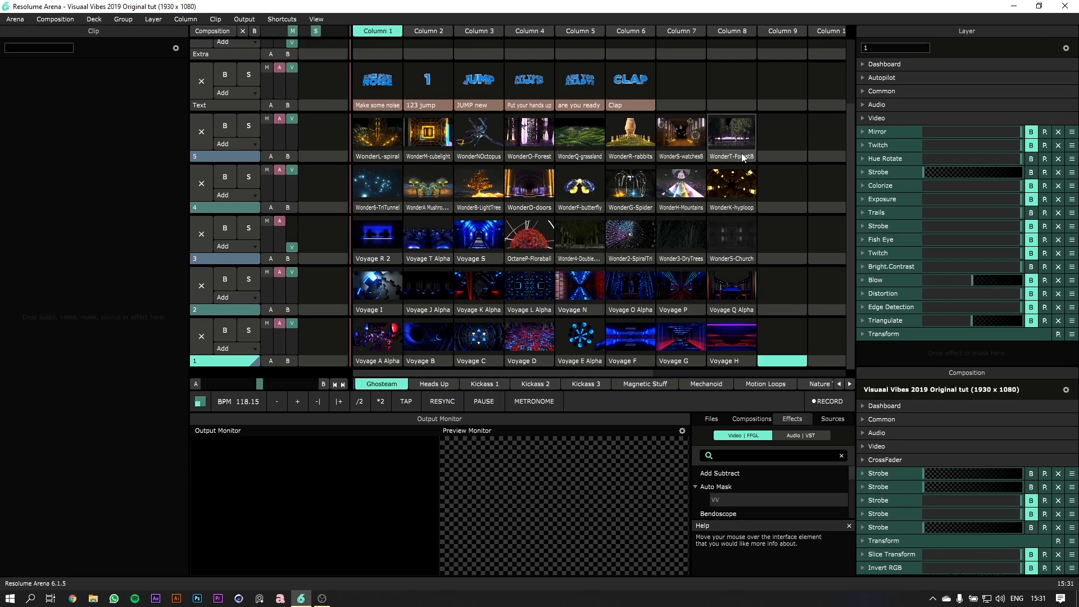
pyautogui.click(365, 157)
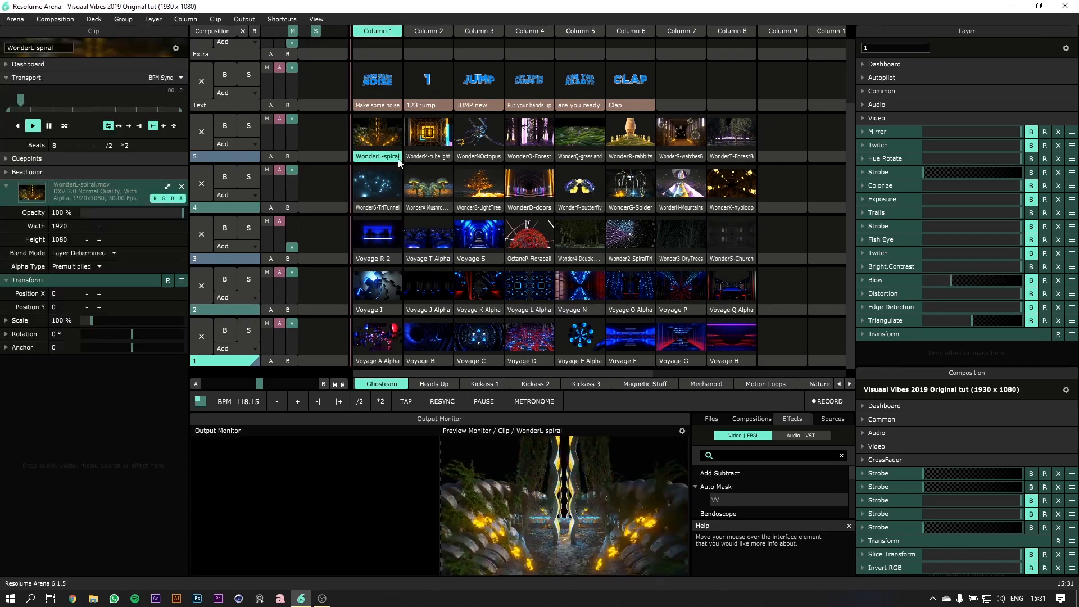
pyautogui.keyDown('shift'); pyautogui.click(736, 260); pyautogui.keyUp('shift')
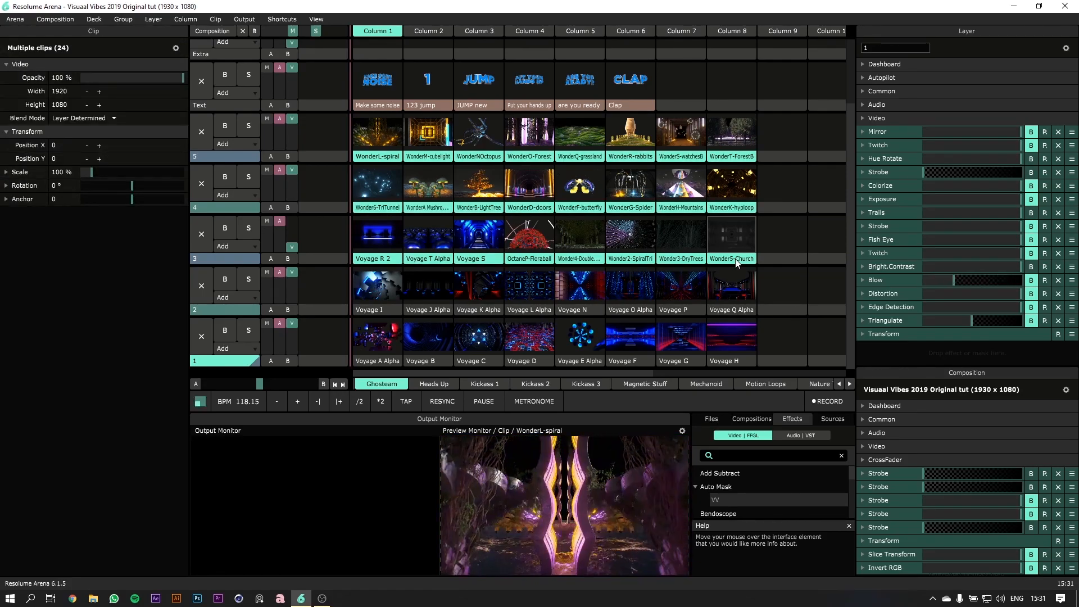
pyautogui.click(736, 259)
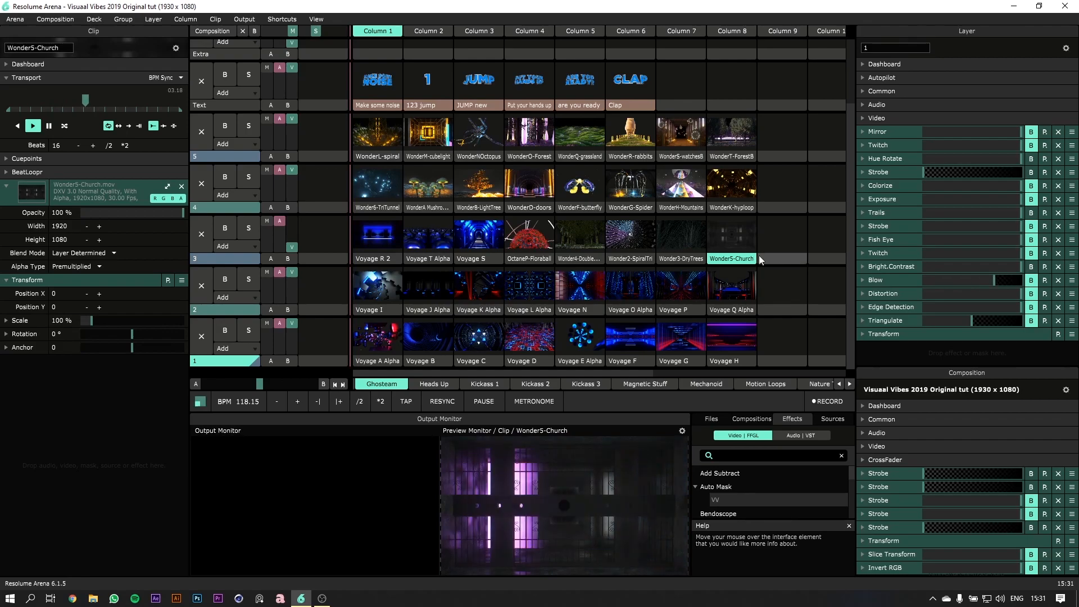
# Preview the Voyage I and Voyage H clips of the Ghosteam deck, returning to Voyage I.
pyautogui.click(374, 310)
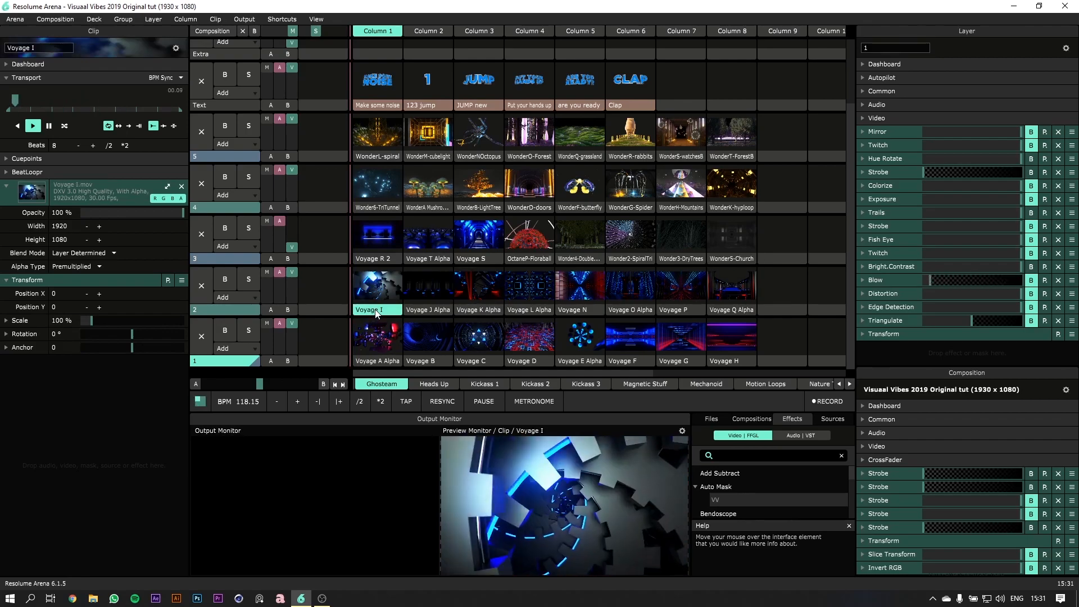
pyautogui.click(732, 361)
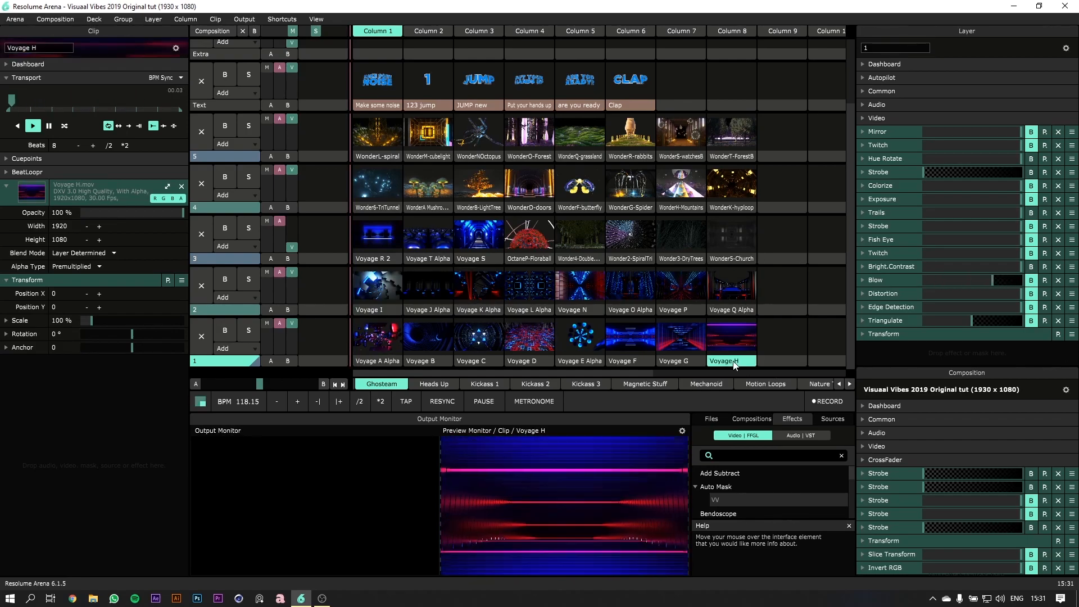
pyautogui.click(380, 308)
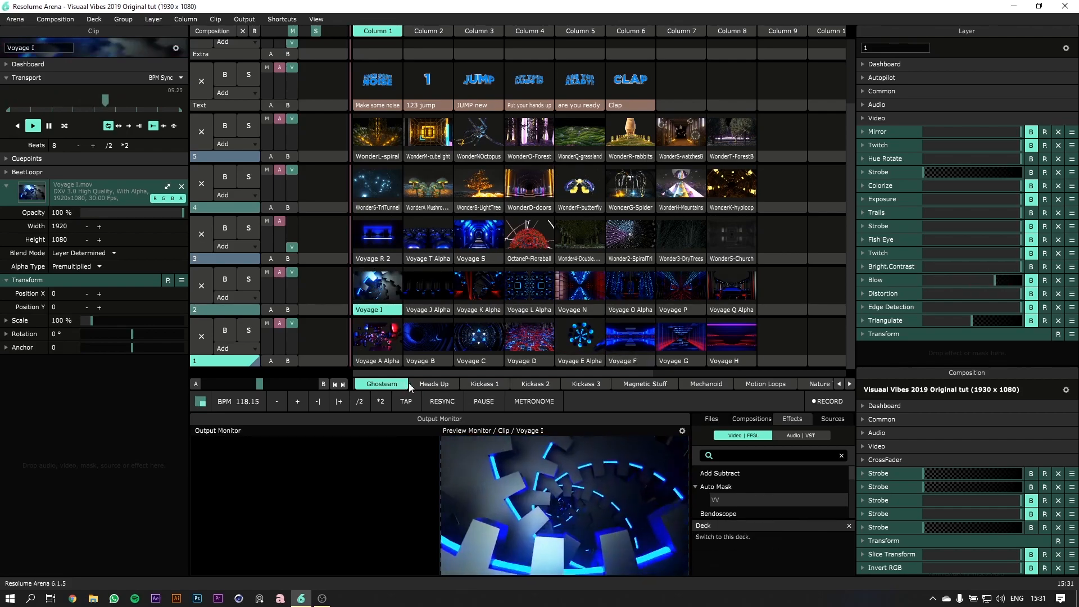
# Examine the neighbouring deck names and the Ghosteam deck's empty columns up to Column 15, returning to Column 1.
pyautogui.scroll(-1, 451, 384)
pyautogui.scroll(5, 451, 384)
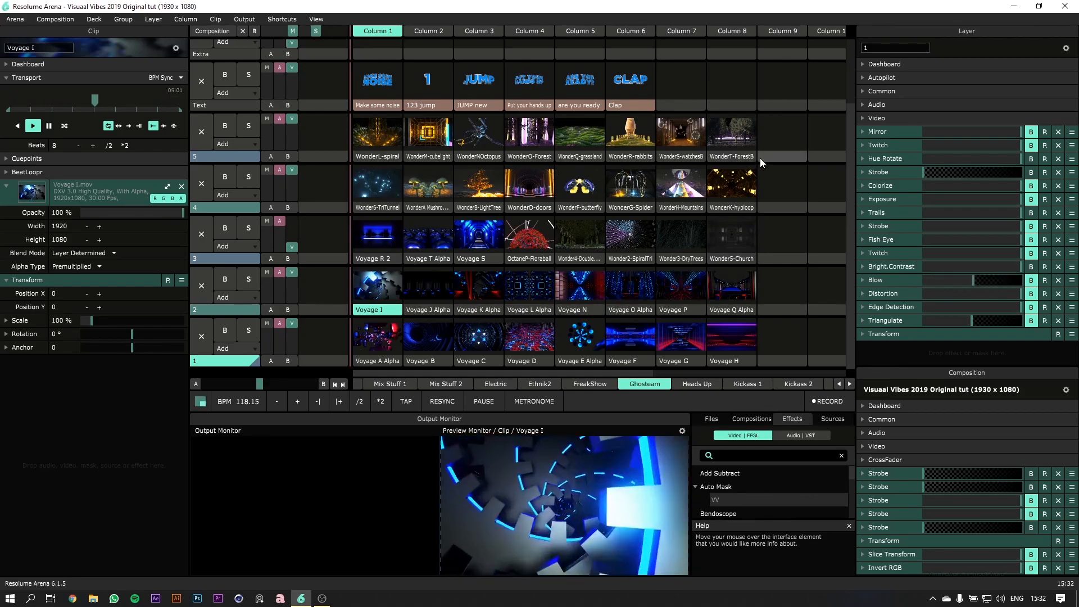
pyautogui.moveTo(542, 372); pyautogui.dragTo(710, 375)
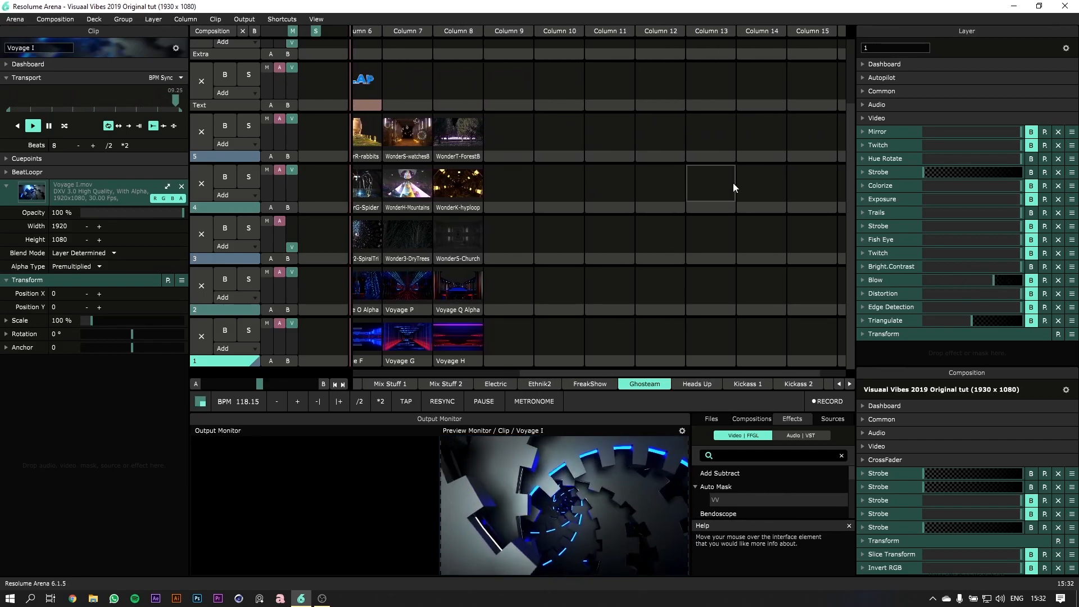
pyautogui.moveTo(643, 375); pyautogui.dragTo(397, 368)
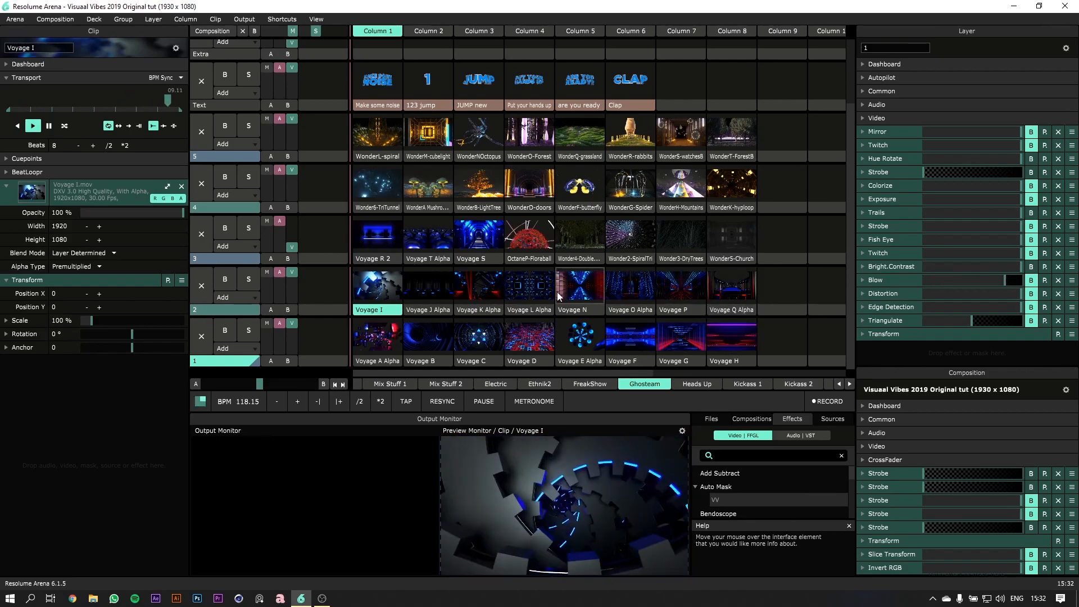
# Browse the FreakShow, Ethnik2, Electric, Mix Stuff 2 and Mix Stuff 1 decks, returning to FreakShow.
pyautogui.click(592, 383)
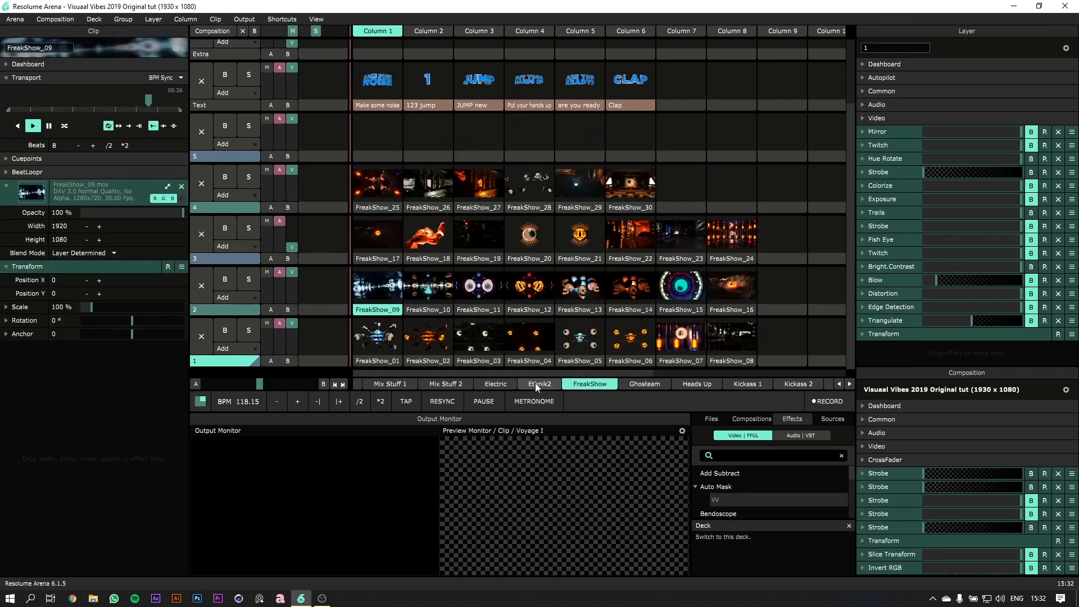
pyautogui.click(535, 383)
pyautogui.click(497, 383)
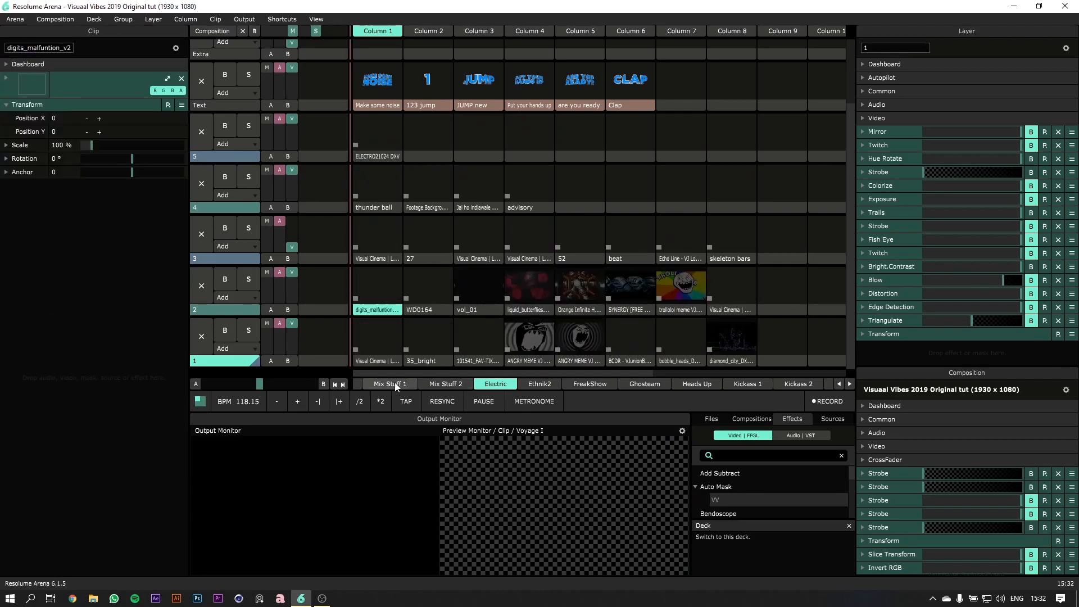
pyautogui.click(433, 385)
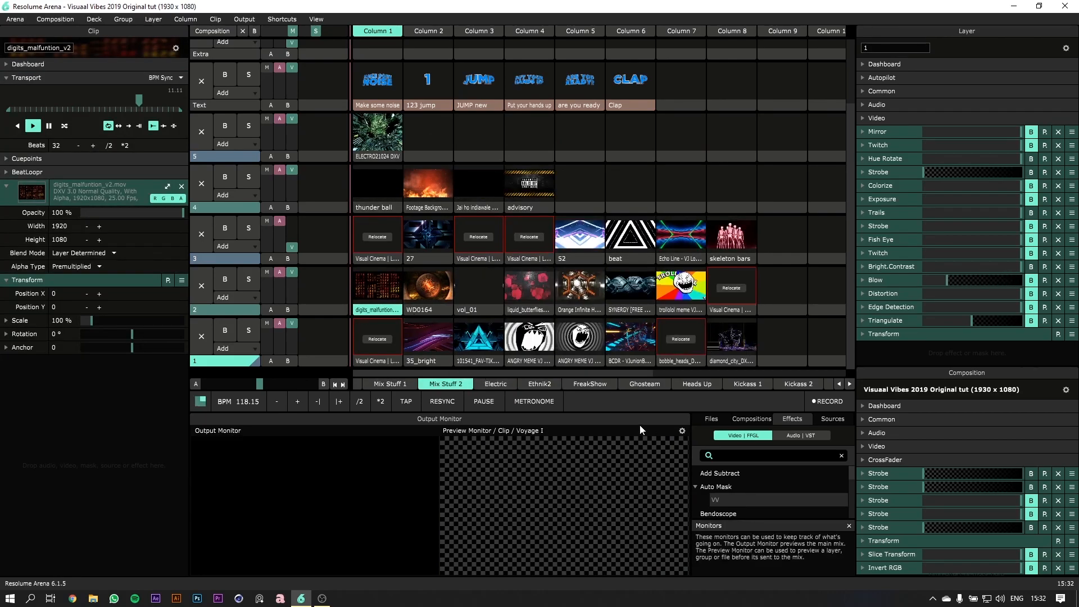
pyautogui.click(392, 386)
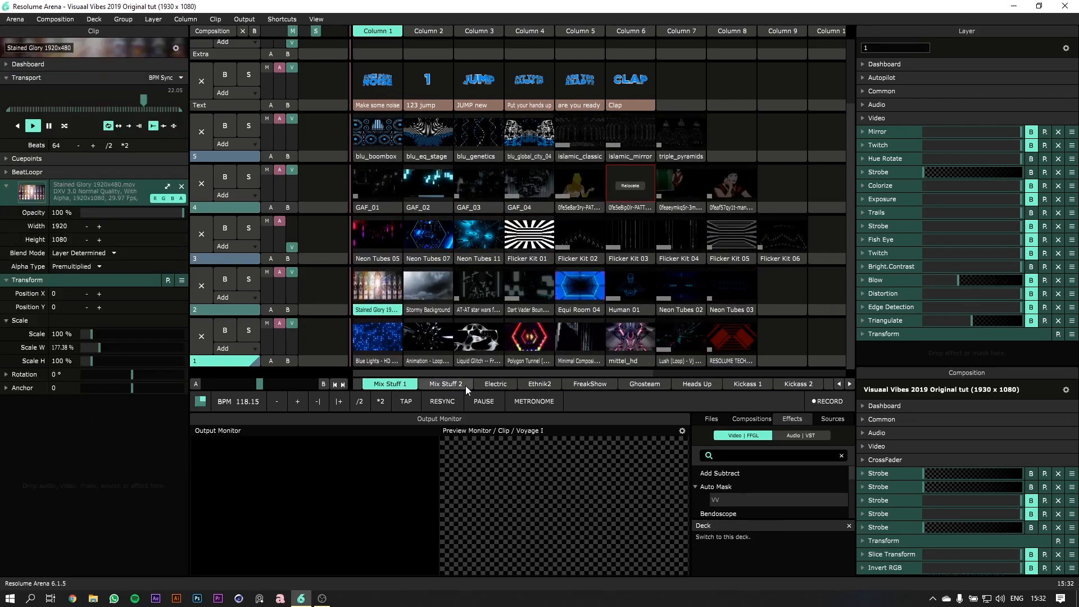
pyautogui.click(591, 387)
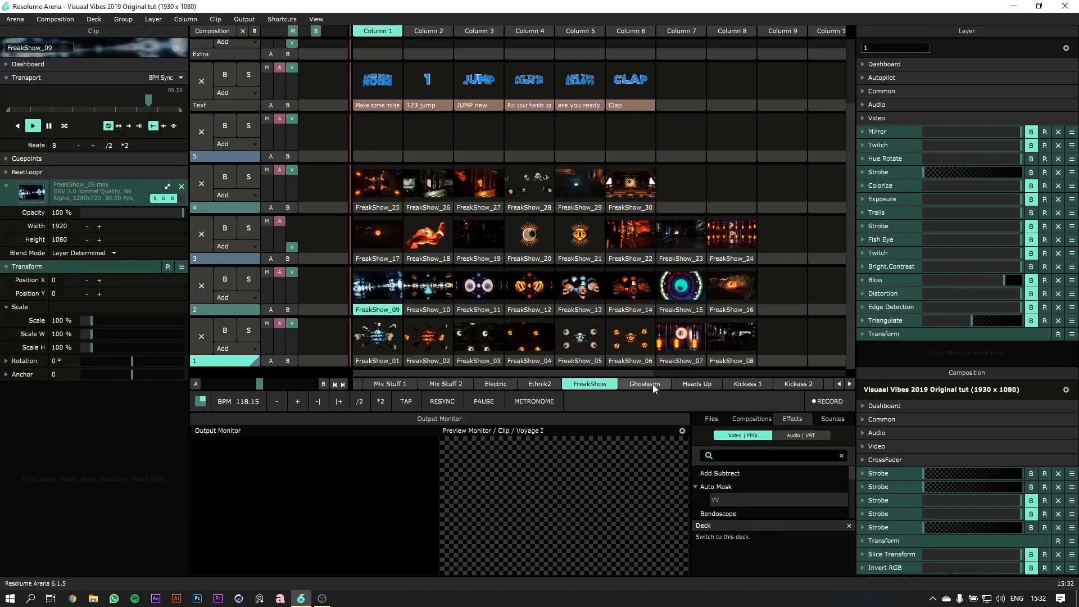
# Switch to the Unter deck and play the Ghosteam_Unter (29) clip on layer 1.
pyautogui.scroll(-3, 615, 383)
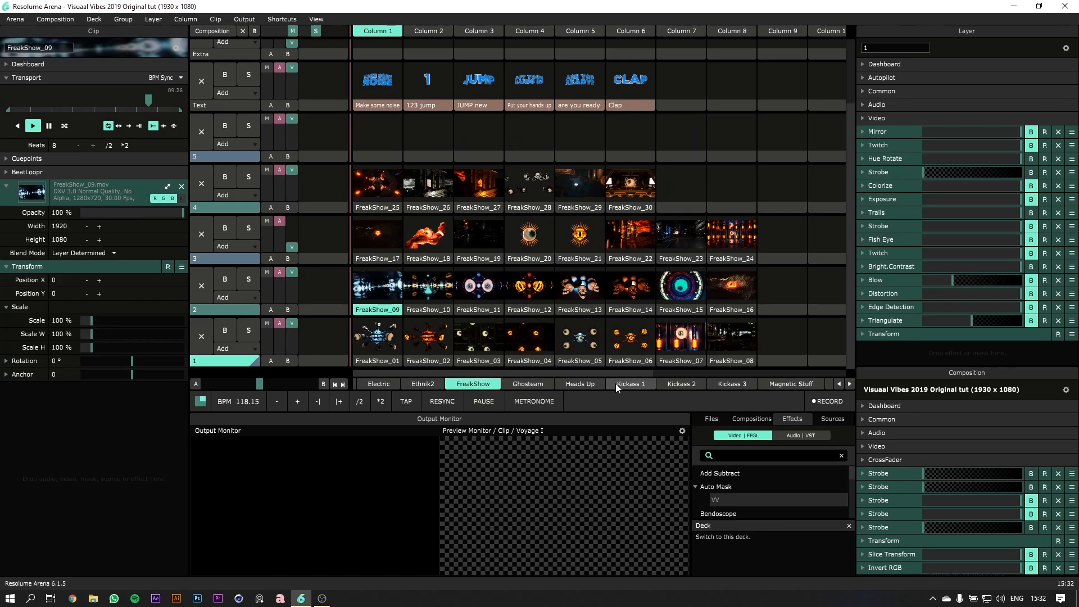
pyautogui.scroll(-2, 615, 383)
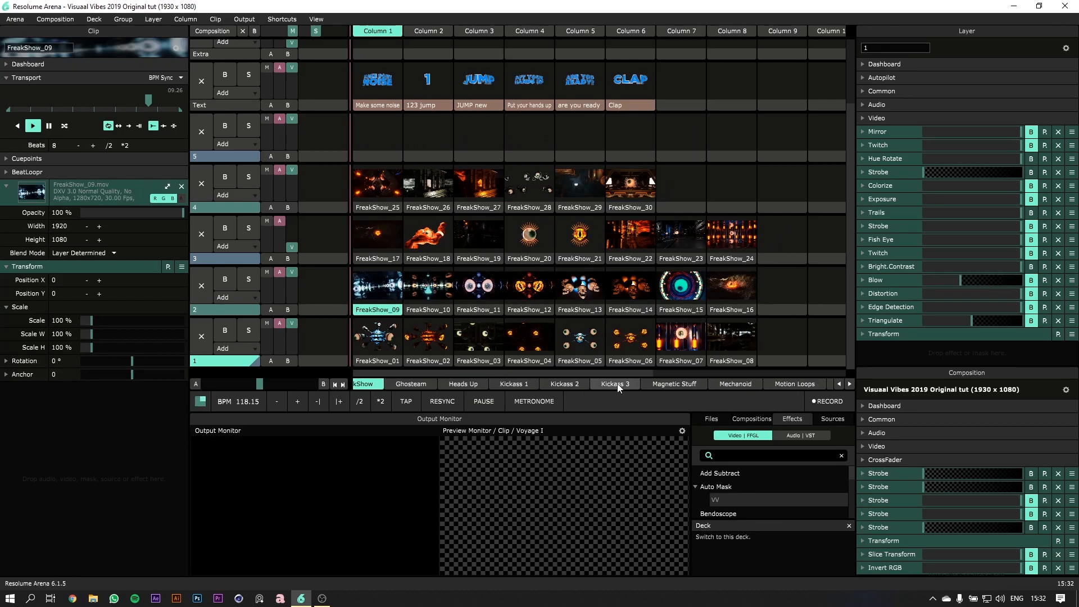
pyautogui.scroll(-1, 617, 383)
pyautogui.scroll(-2, 620, 383)
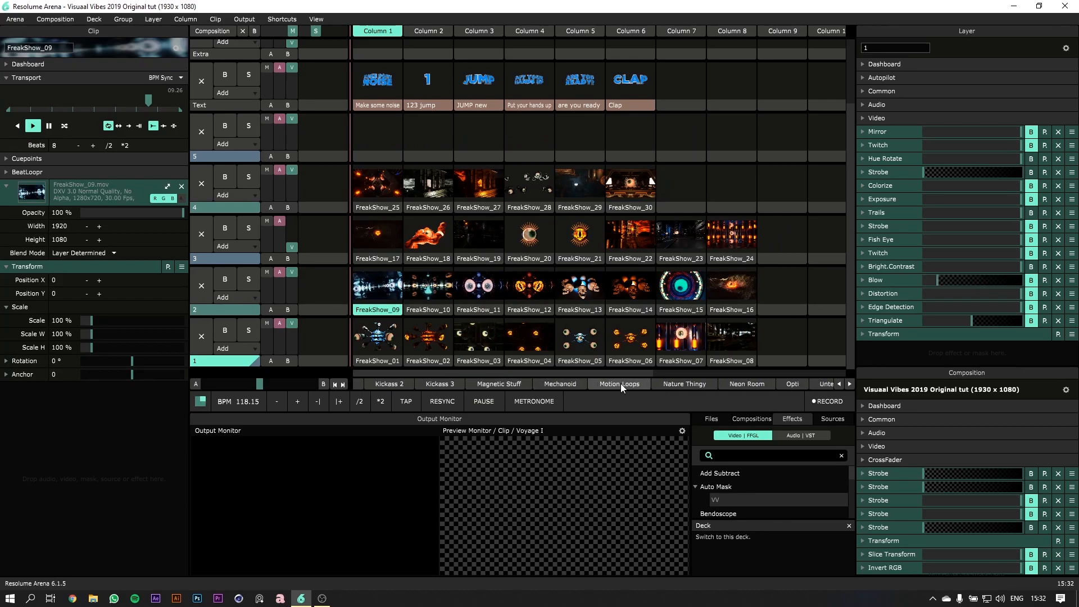
pyautogui.scroll(-1, 623, 383)
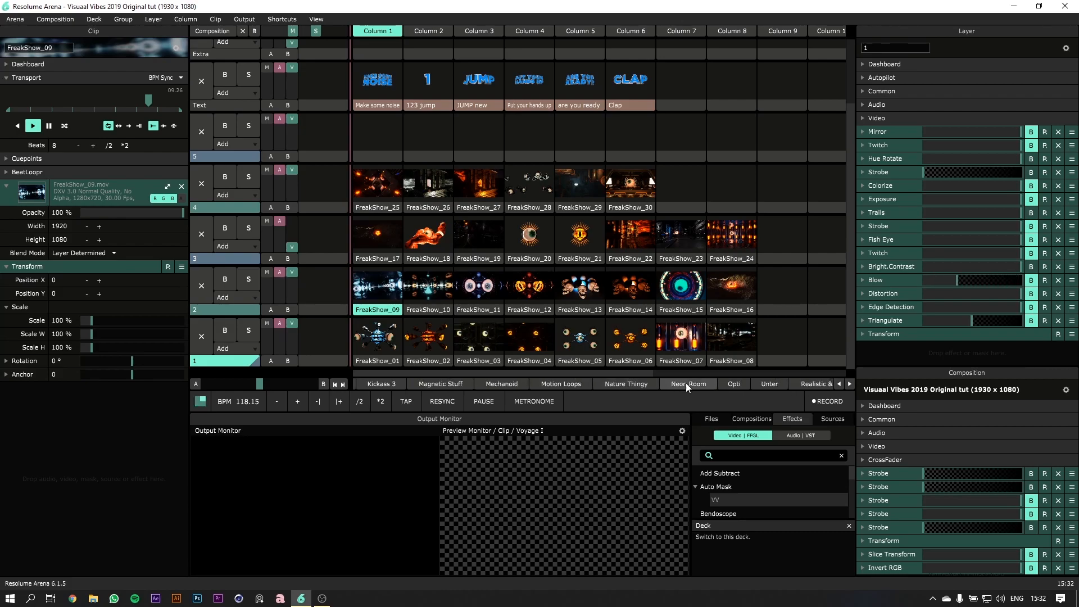
pyautogui.scroll(-2, 700, 382)
pyautogui.click(686, 382)
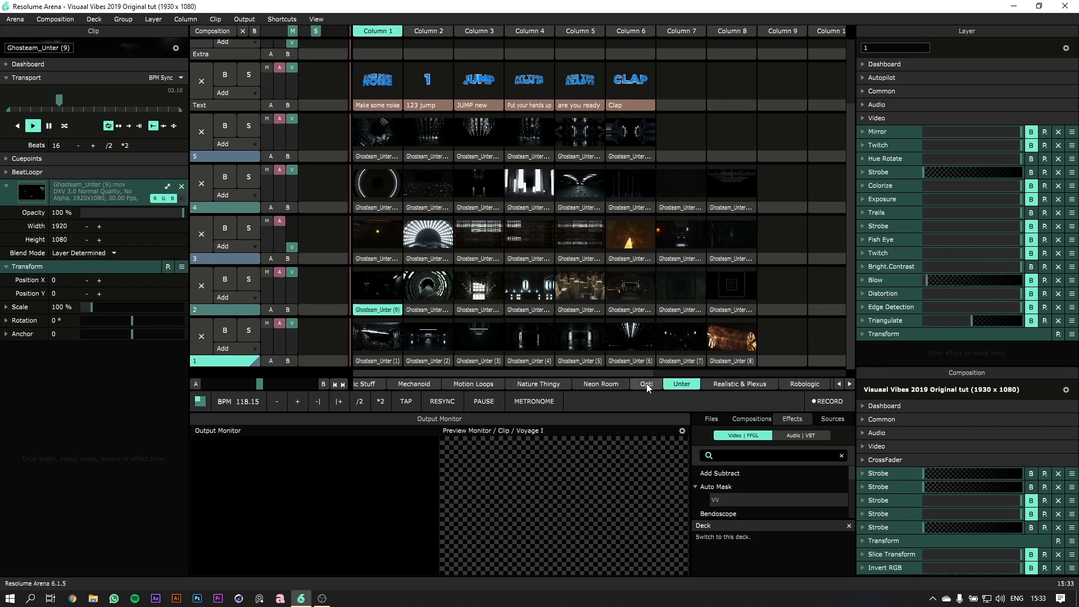
pyautogui.click(578, 181)
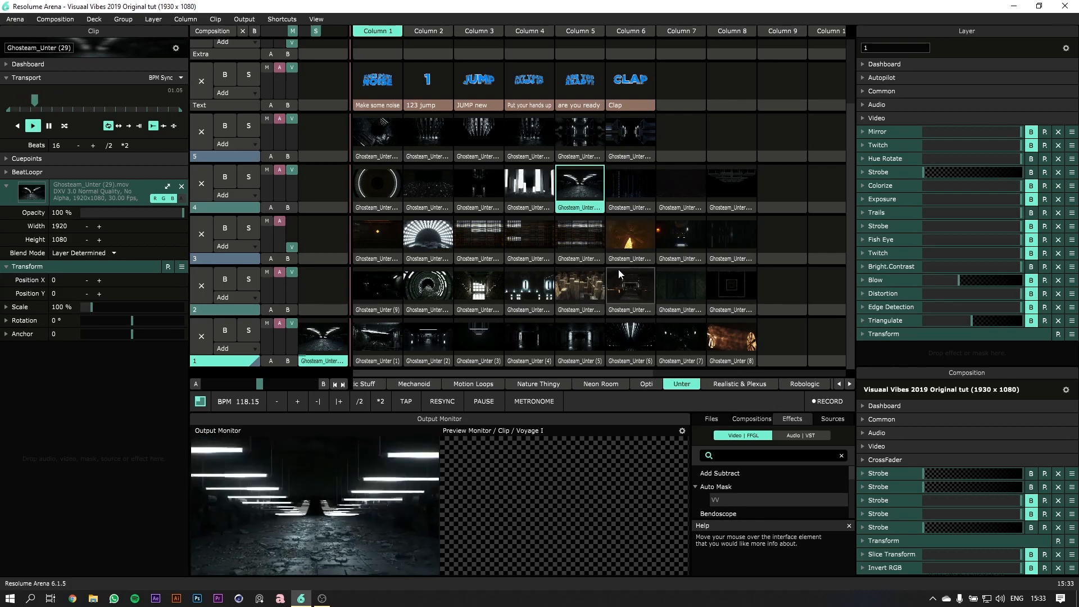
# Play the Ghosteam_Unter (12) clip on layer 2.
pyautogui.click(241, 311)
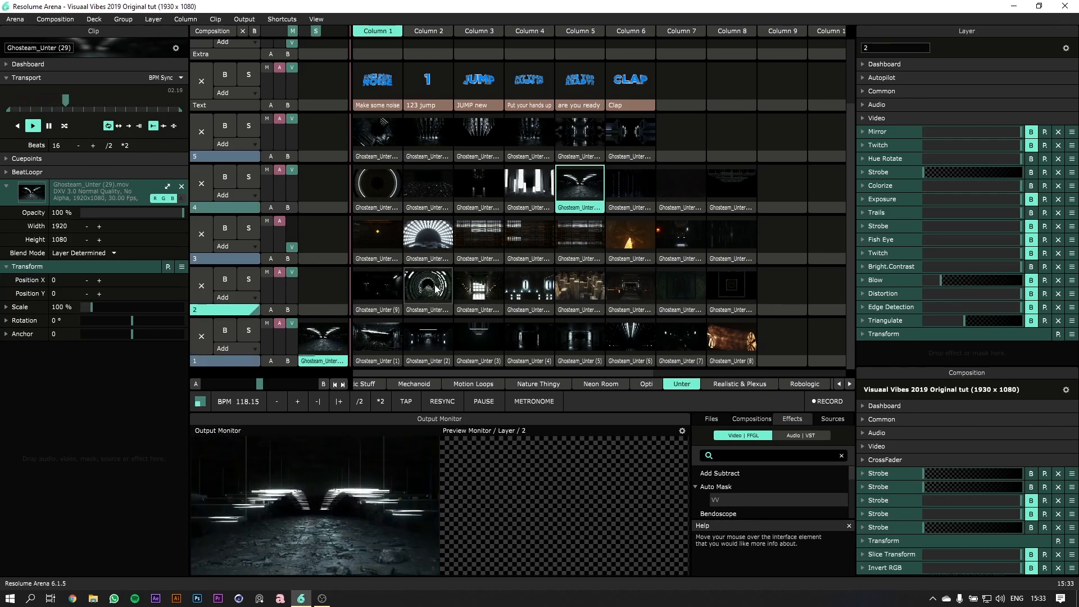
pyautogui.click(543, 289)
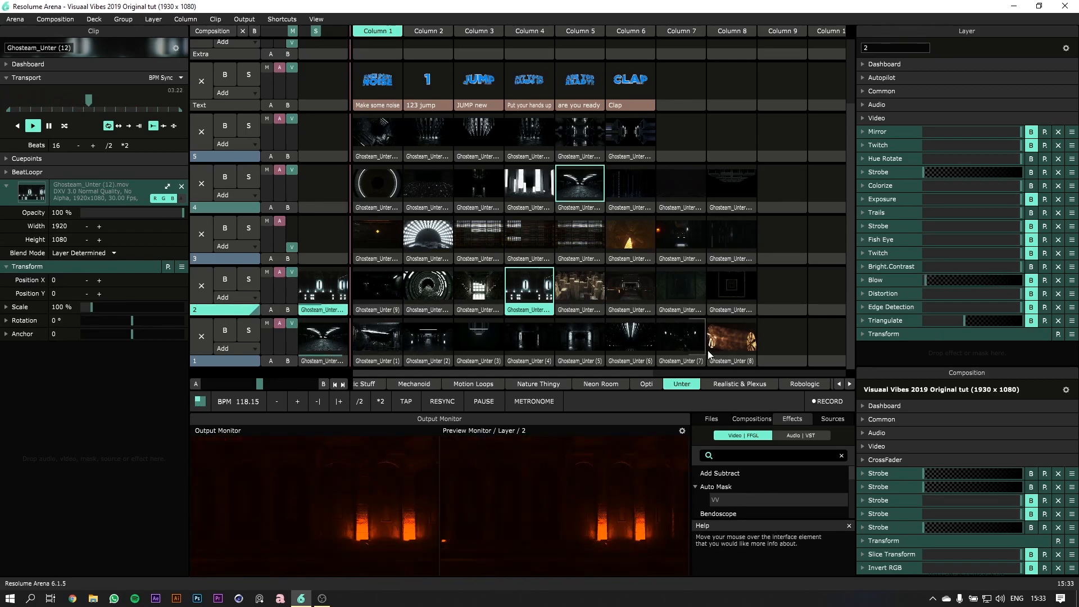
# Switch to the Opti deck, play Opti_27 on layer 2, and lower that layer's video opacity.
pyautogui.click(646, 384)
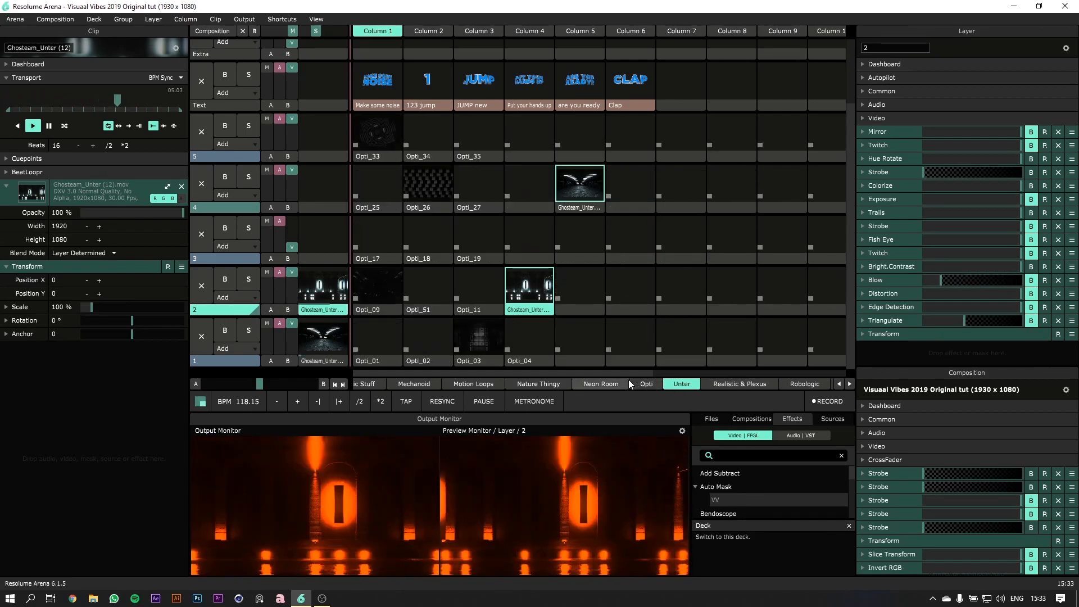
pyautogui.click(467, 180)
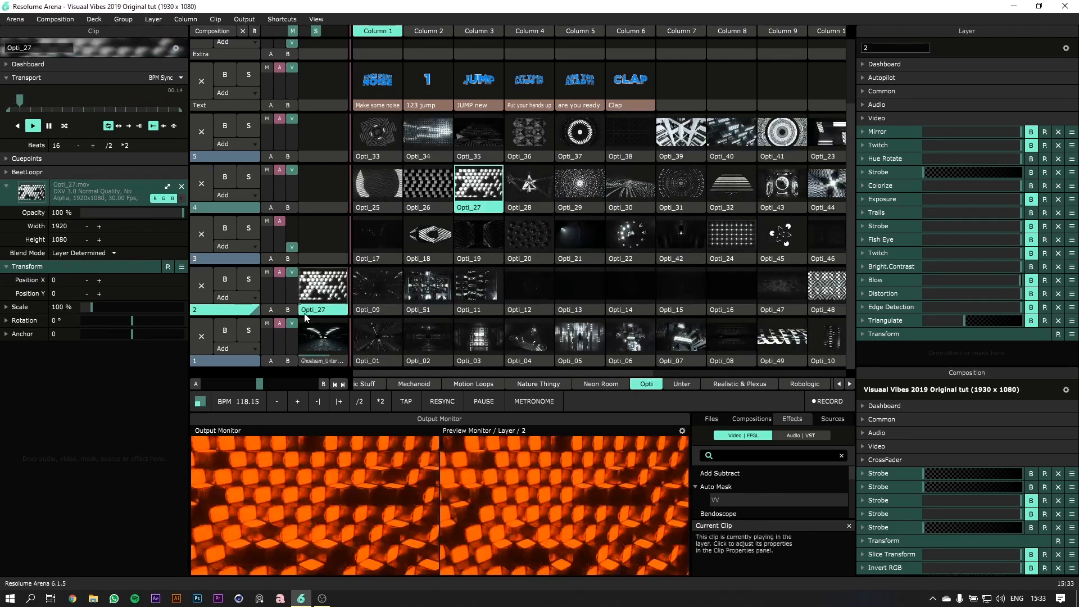
pyautogui.moveTo(292, 272); pyautogui.dragTo(293, 292)
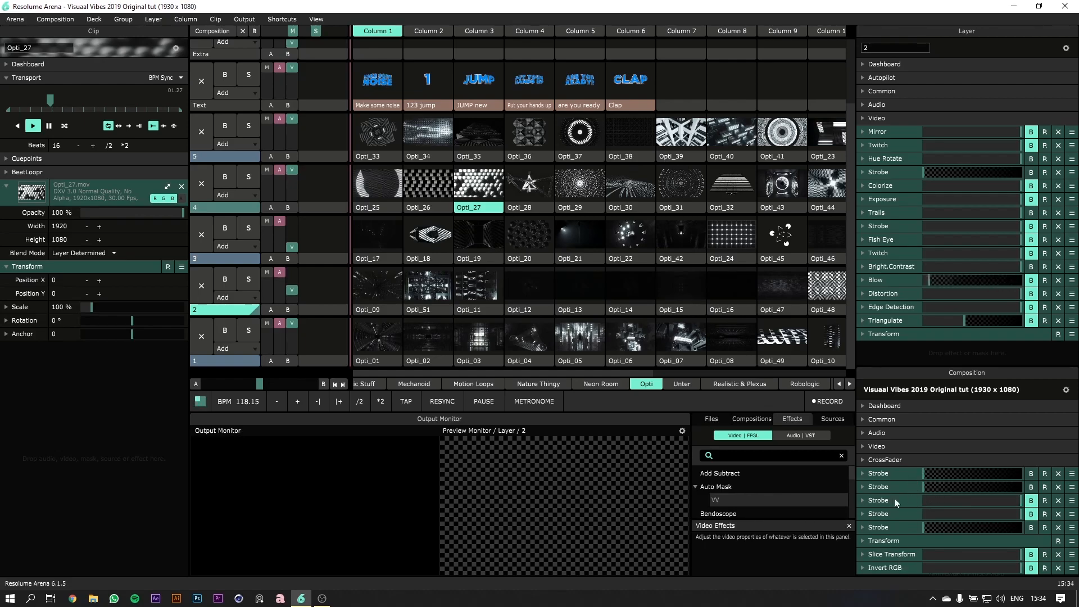
# Try the composition's Strobe effects, toggling the fourth one's bypass and returning the first two sliders to 0.
pyautogui.moveTo(932, 472); pyautogui.dragTo(923, 507)
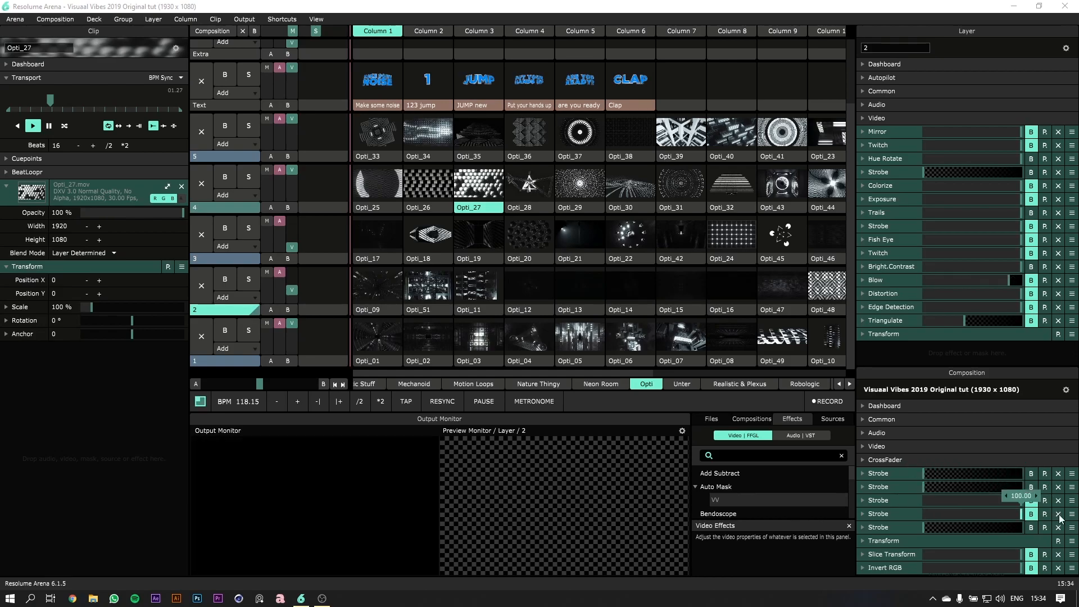
pyautogui.click(1030, 513)
pyautogui.click(1031, 512)
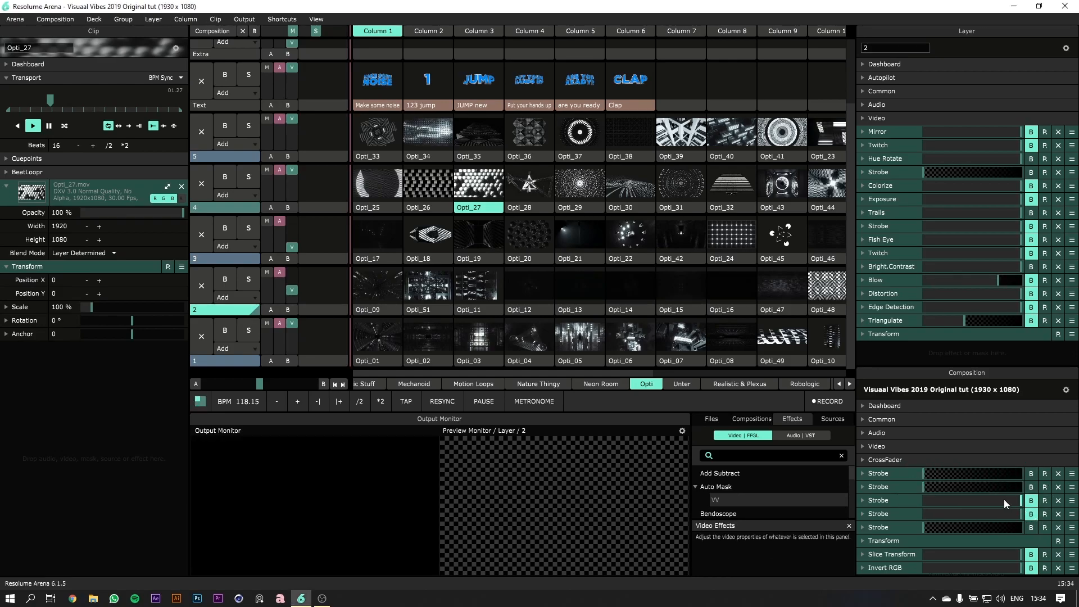
pyautogui.moveTo(925, 485); pyautogui.dragTo(889, 482)
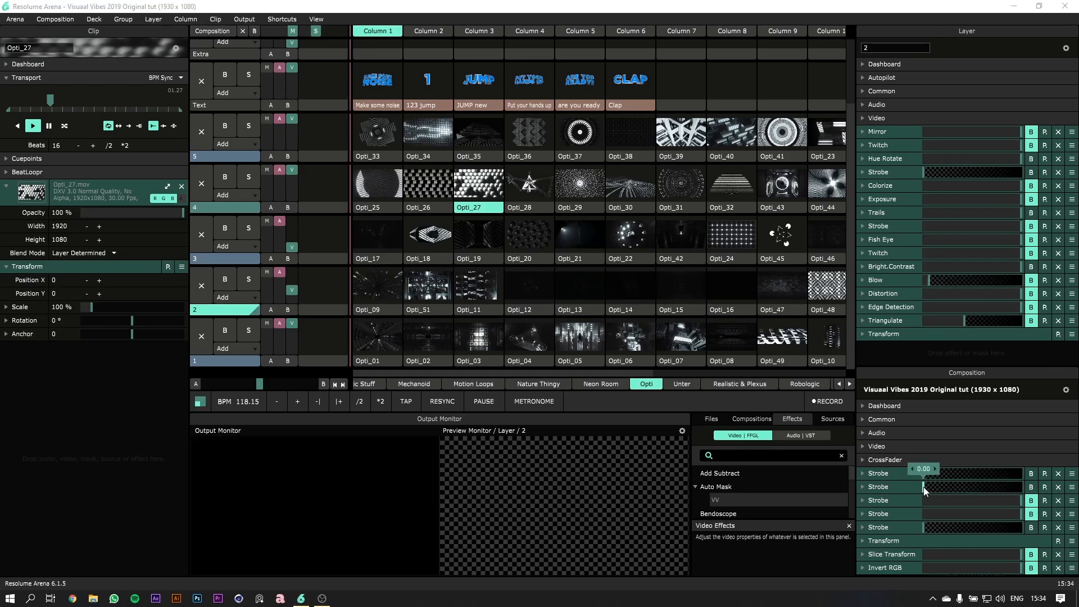
pyautogui.moveTo(923, 487); pyautogui.dragTo(872, 484)
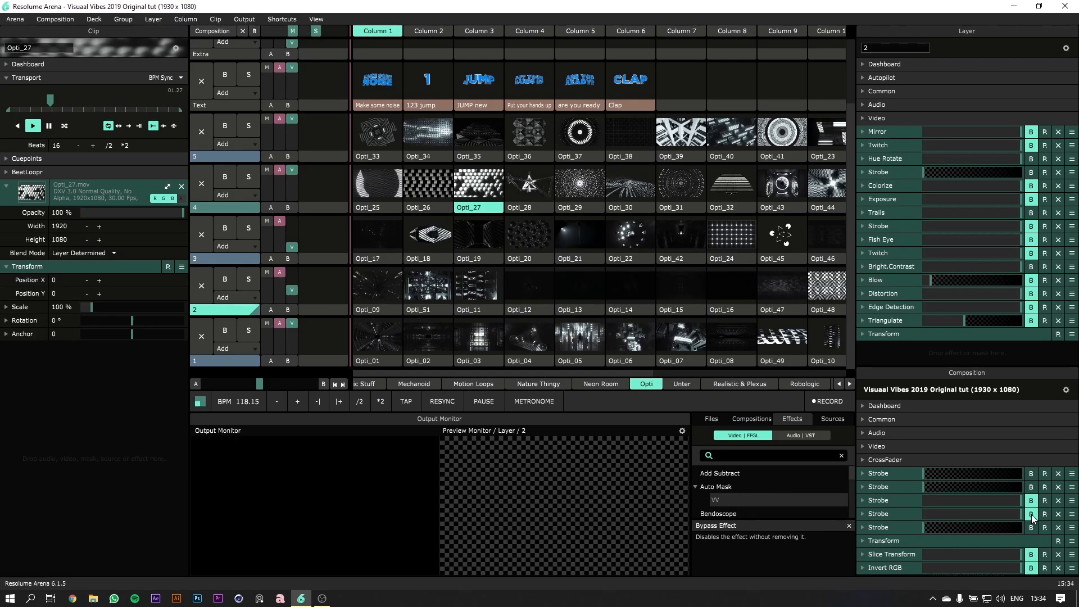
pyautogui.click(940, 473)
pyautogui.moveTo(940, 472); pyautogui.dragTo(919, 474)
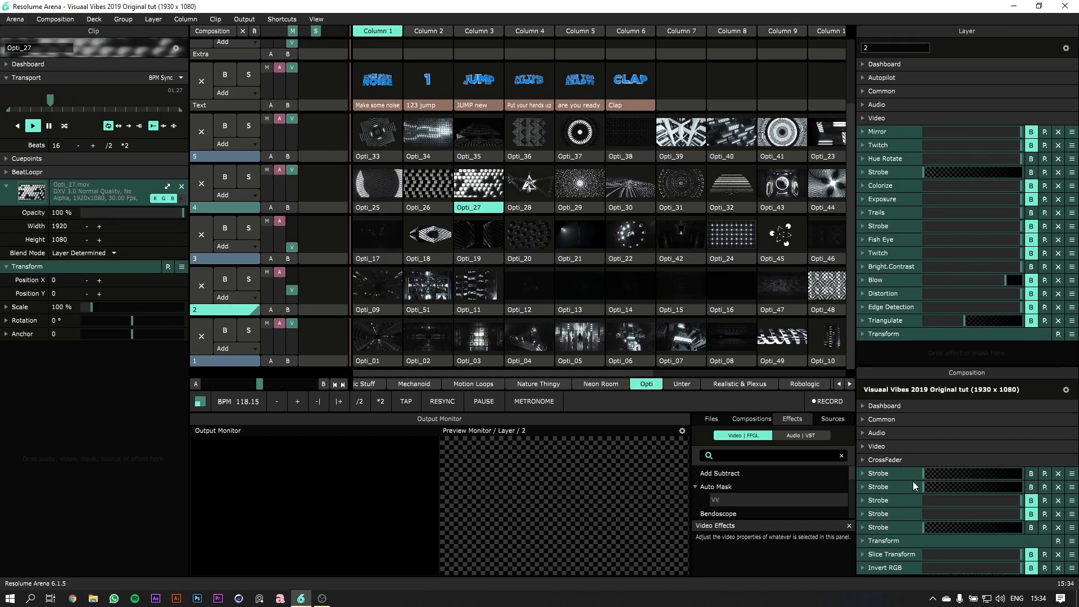
pyautogui.moveTo(925, 475)
pyautogui.mouseDown()
pyautogui.moveTo(1056, 477)
pyautogui.moveTo(924, 481)
pyautogui.mouseUp()
# Examine the composition's Slice Transform settings, including scaling and slices, and collapse them again.
pyautogui.click(892, 554)
pyautogui.scroll(-2, 889, 548)
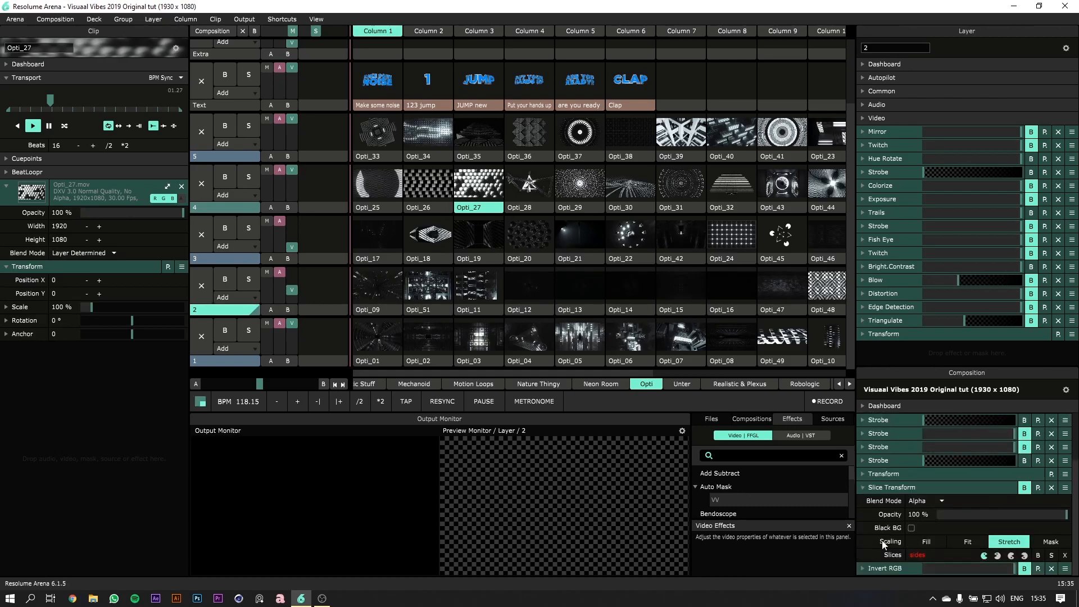
pyautogui.click(1062, 554)
pyautogui.click(932, 483)
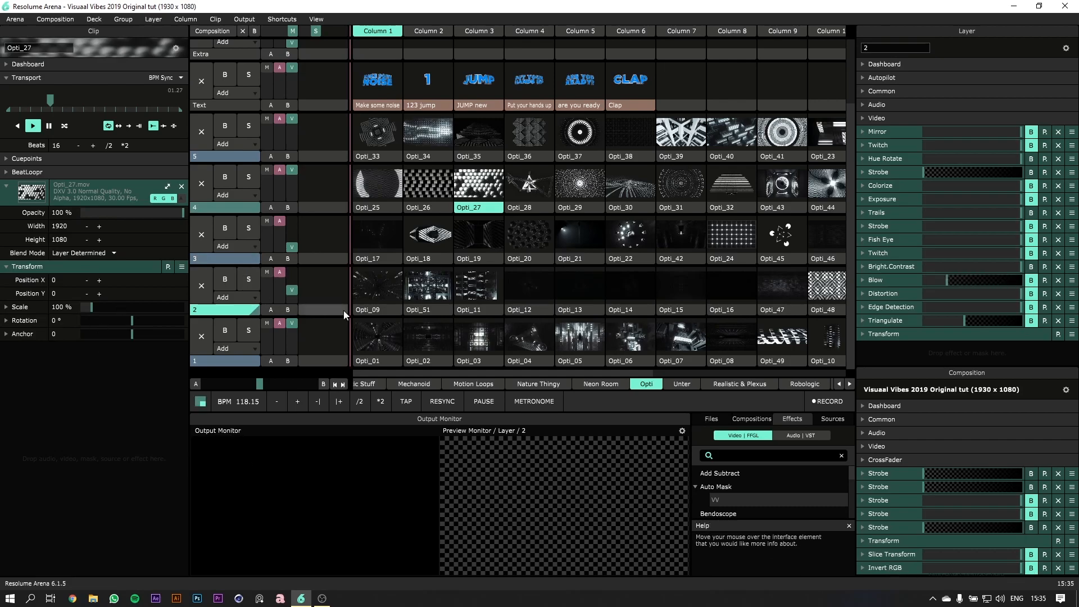
# Play Opti_01 on layer 2 with Opti_25 on layer 3, and clear both layers.
pyautogui.click(365, 332)
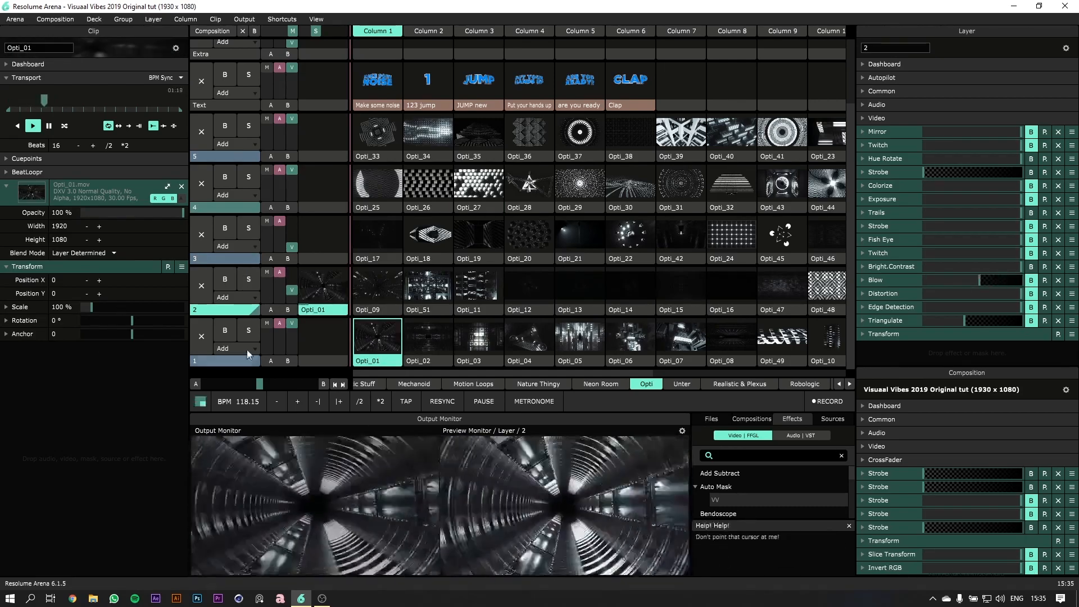
pyautogui.click(238, 258)
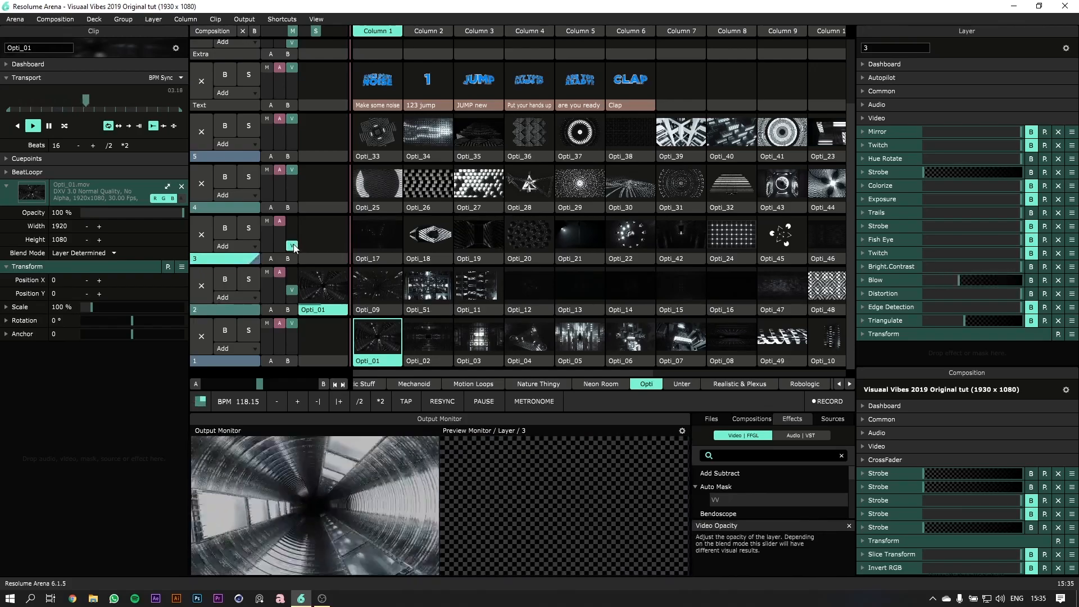
pyautogui.click(368, 188)
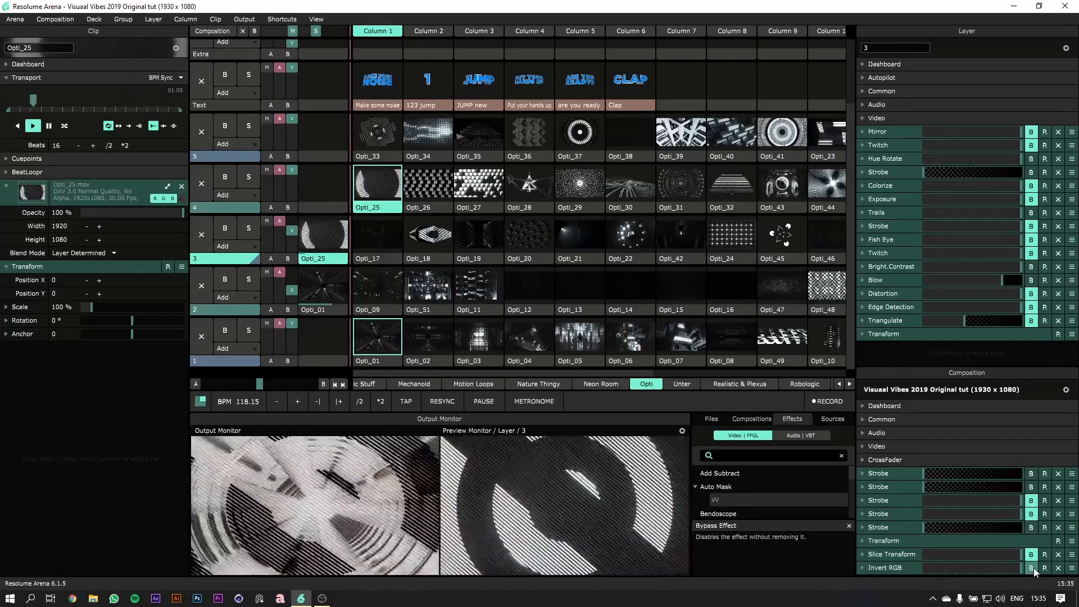
pyautogui.click(201, 286)
pyautogui.click(201, 234)
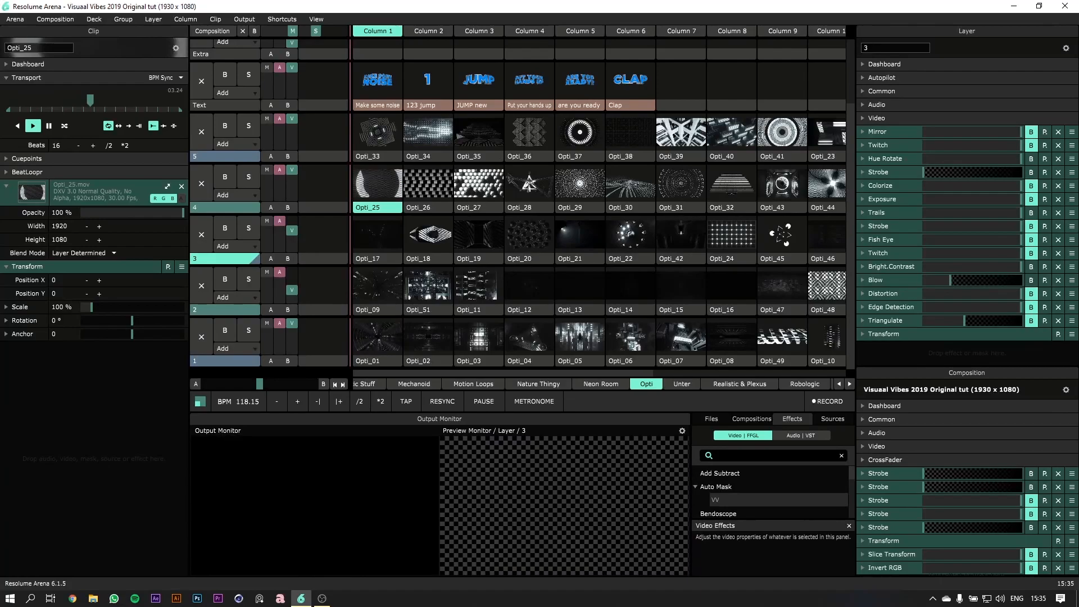
# Switch to the Unter deck and play the Ghosteam_Unter (18) clip on layer 3.
pyautogui.click(681, 383)
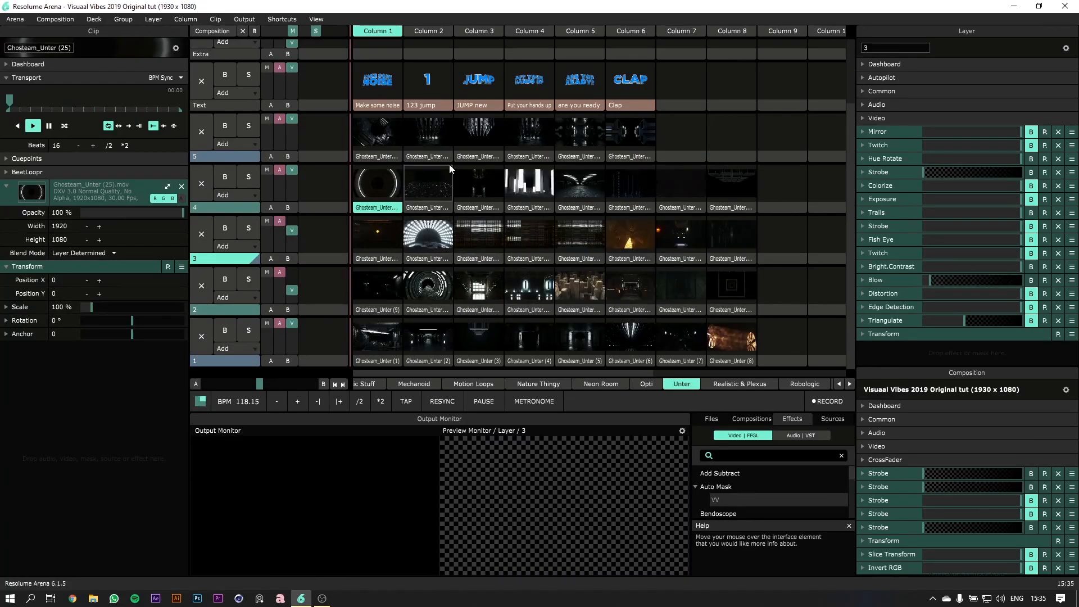
pyautogui.click(441, 239)
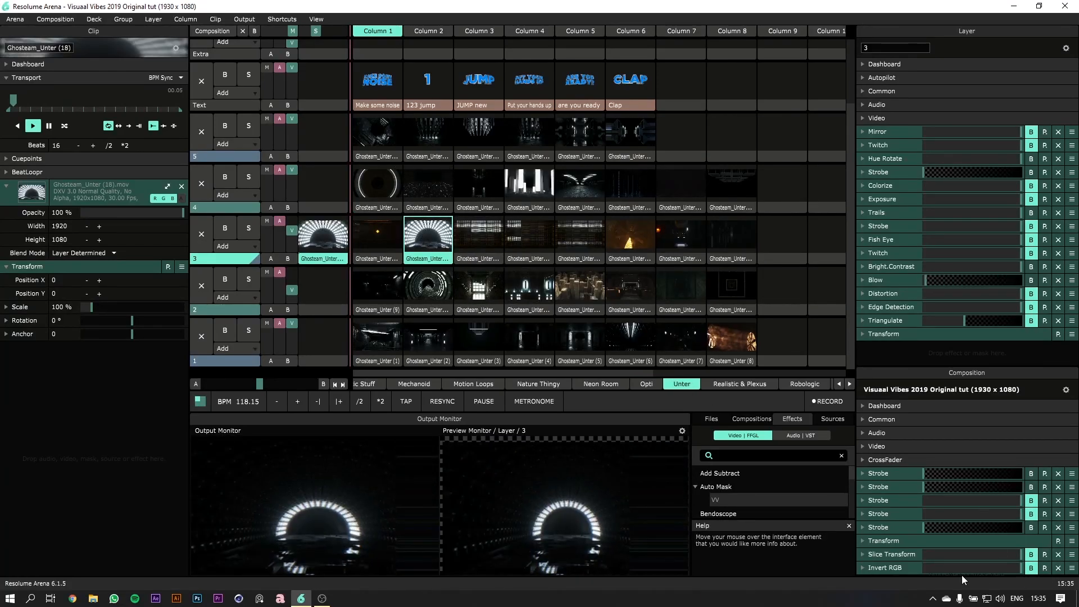
# Toggle the composition's Invert RGB effect on and off repeatedly over the playing clip, leaving it bypassed.
pyautogui.click(1031, 567)
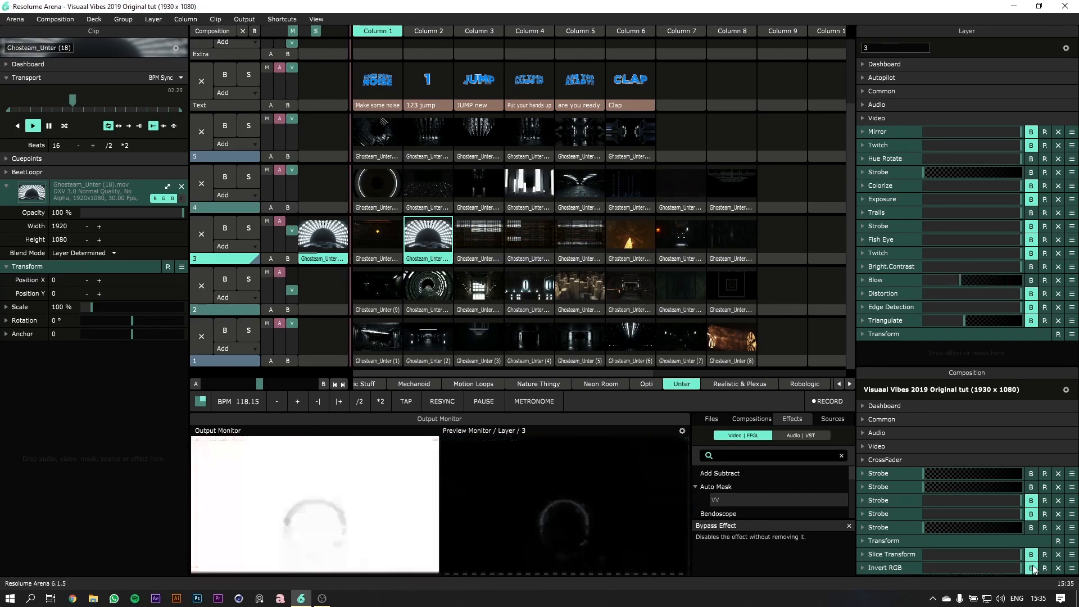
pyautogui.click(1031, 567)
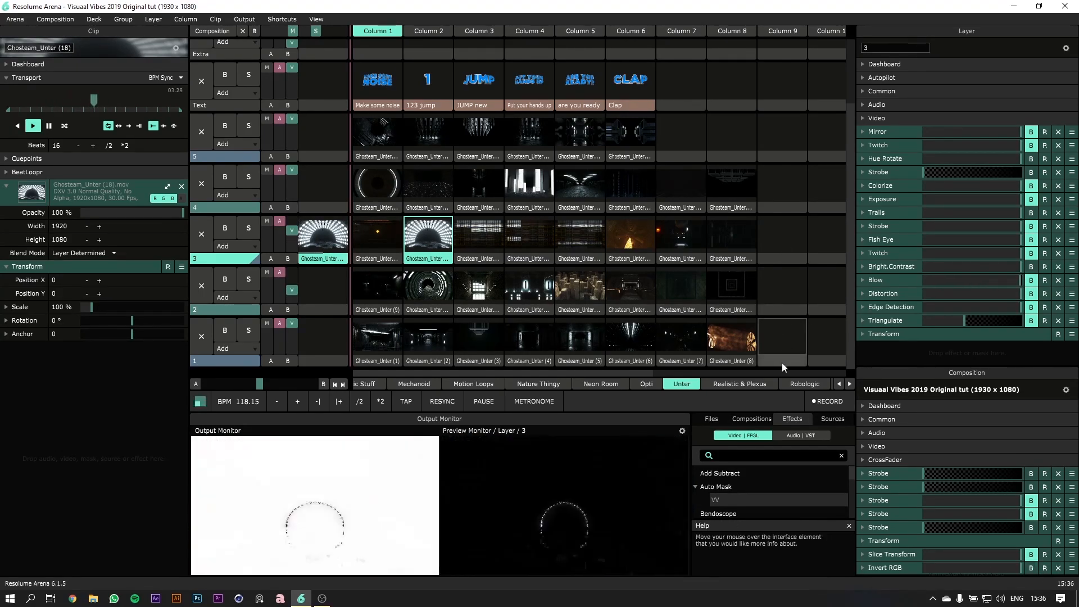
pyautogui.click(781, 362)
pyautogui.click(1031, 567)
pyautogui.click(1033, 566)
pyautogui.click(1033, 568)
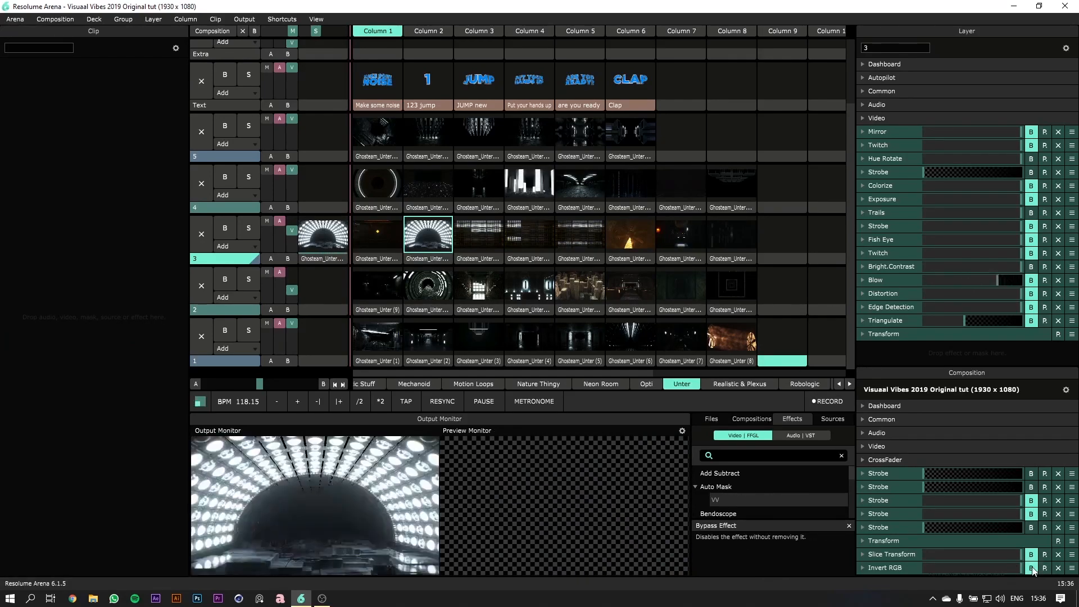
pyautogui.click(1031, 567)
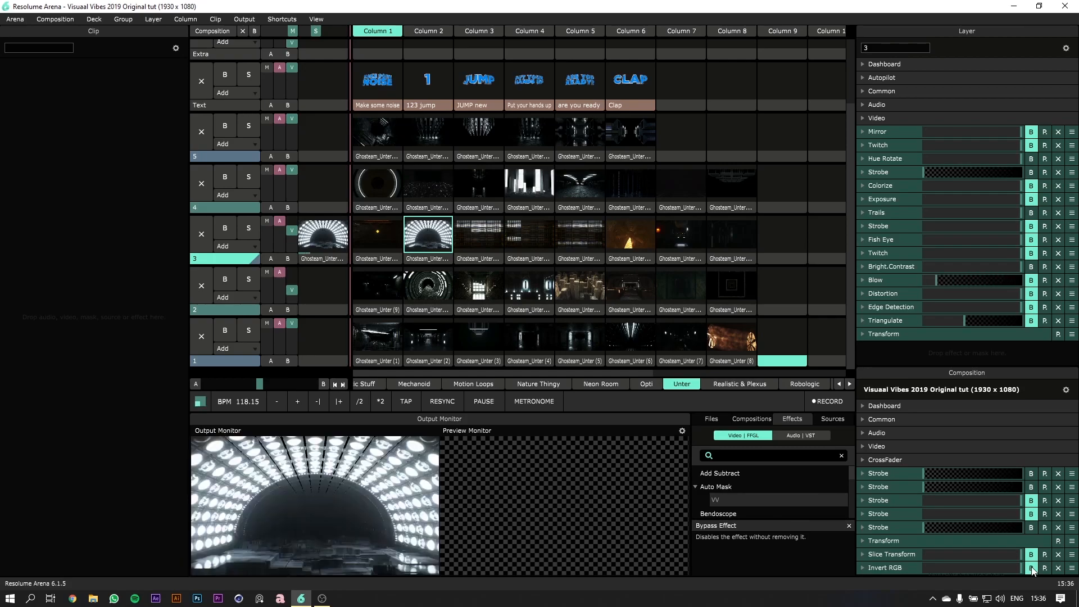
pyautogui.click(1031, 569)
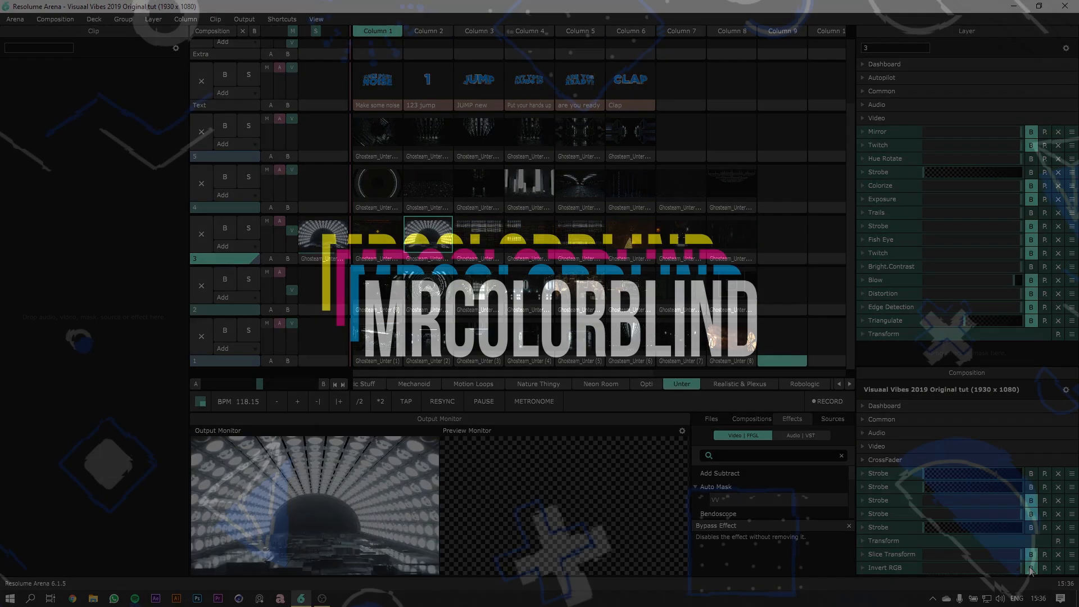